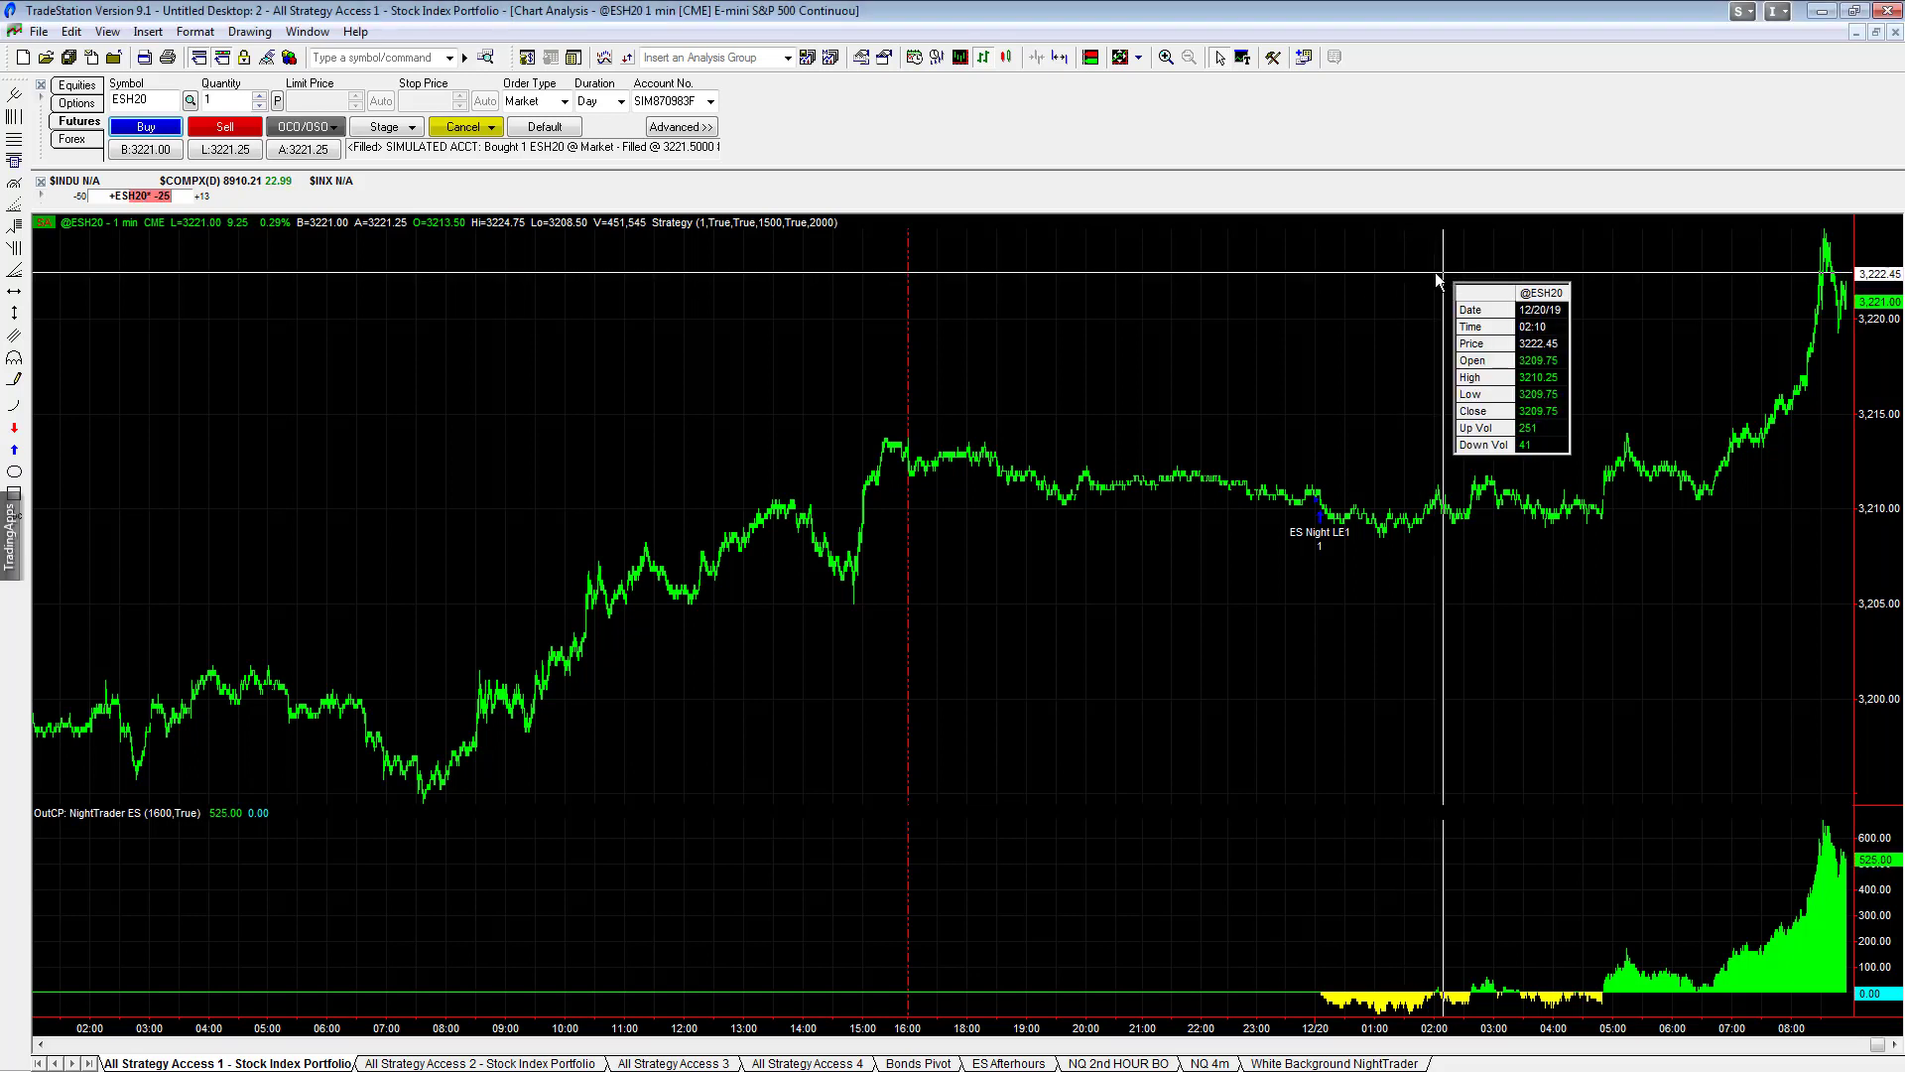
- Disable Strategy Automation for the ESH20 chart strategy from its SA icon
{"action": "mouse_move", "coordinate": [807, 238]}
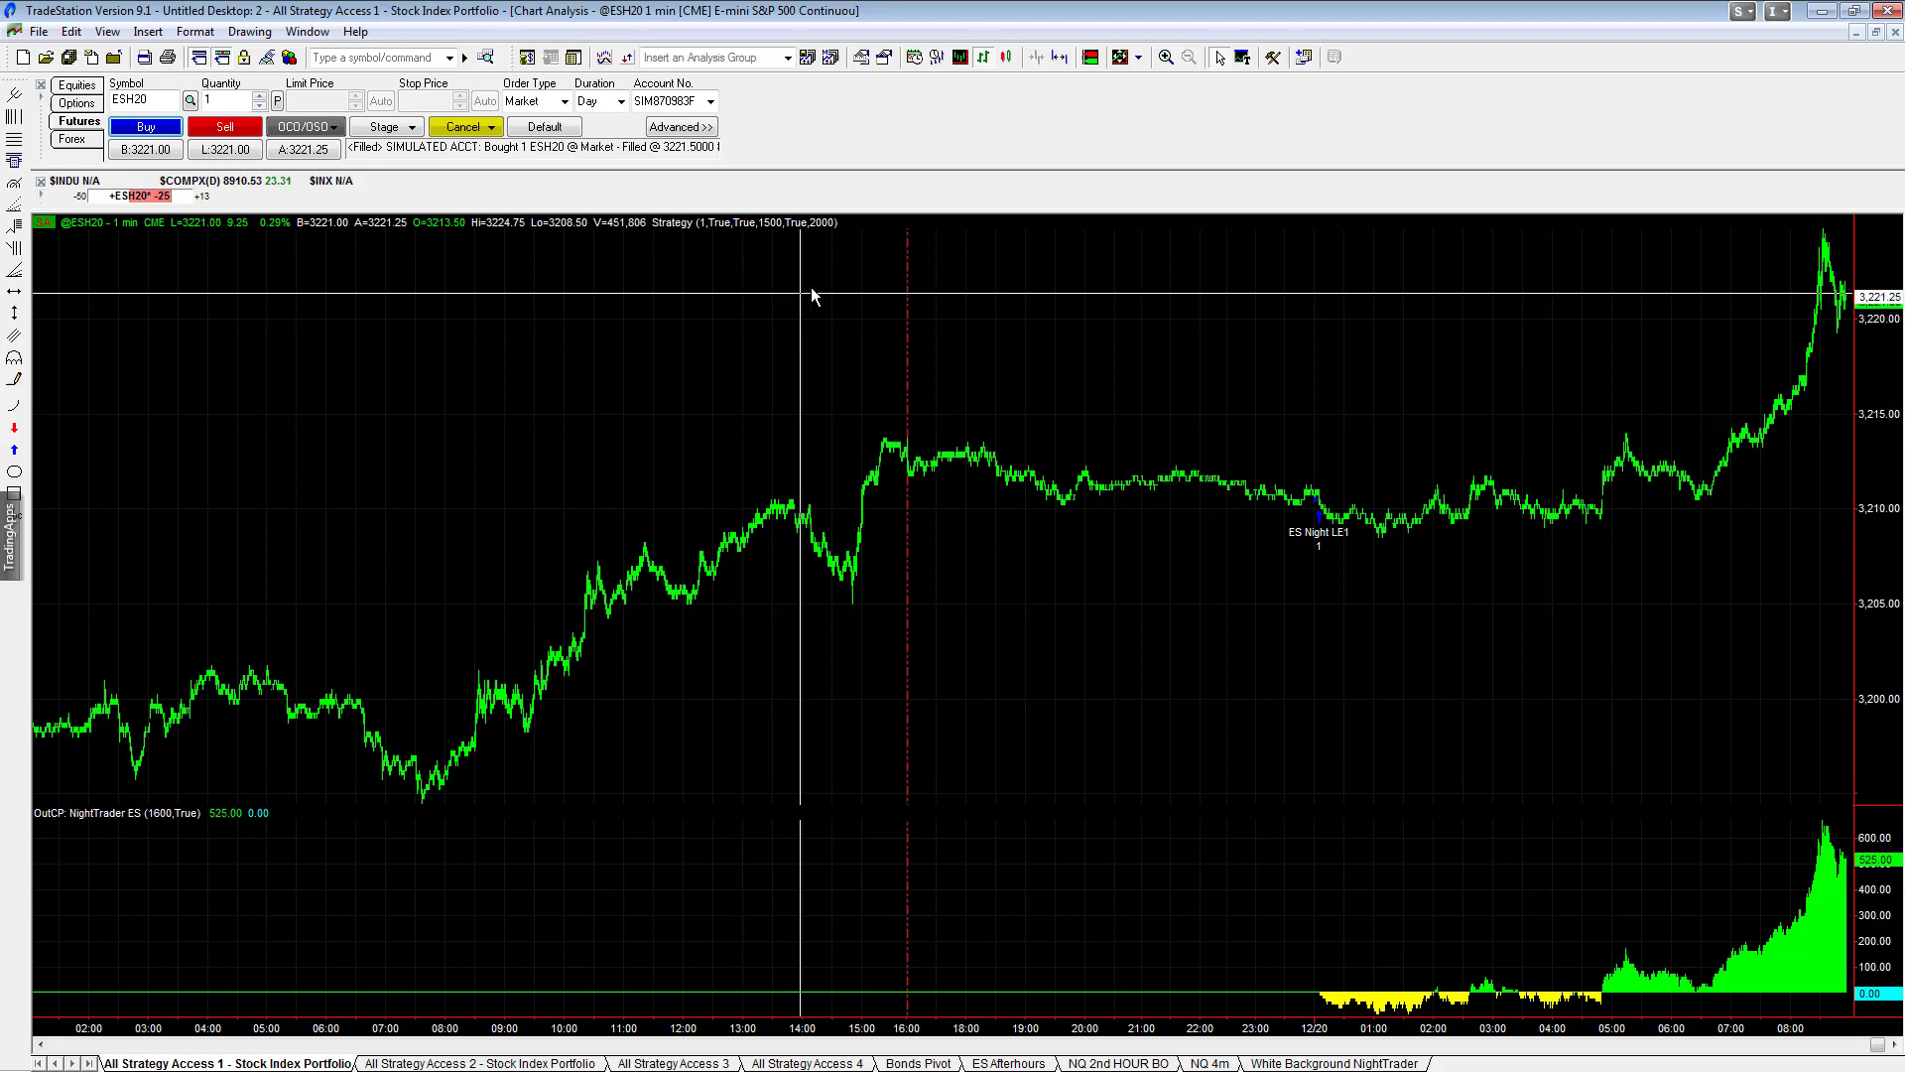
{"action": "mouse_move", "coordinate": [860, 272]}
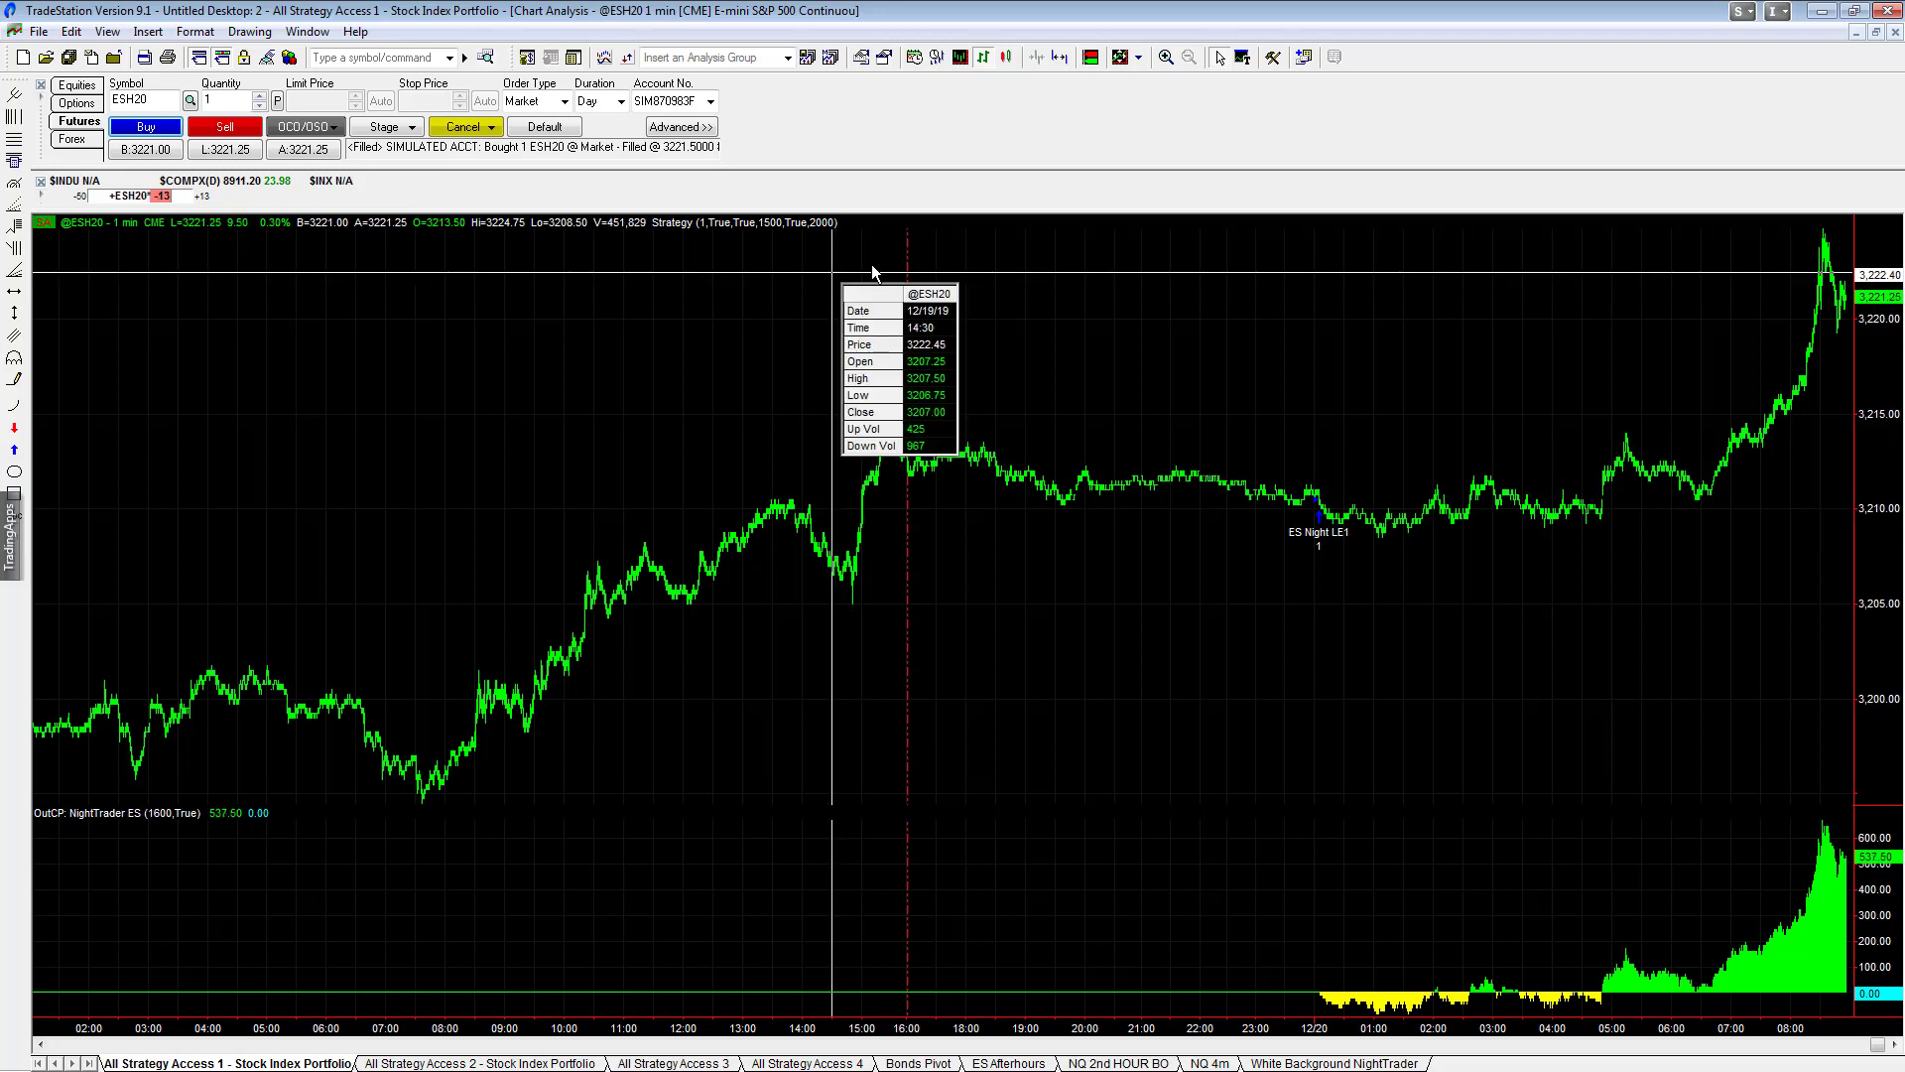
{"action": "mouse_move", "coordinate": [1022, 257]}
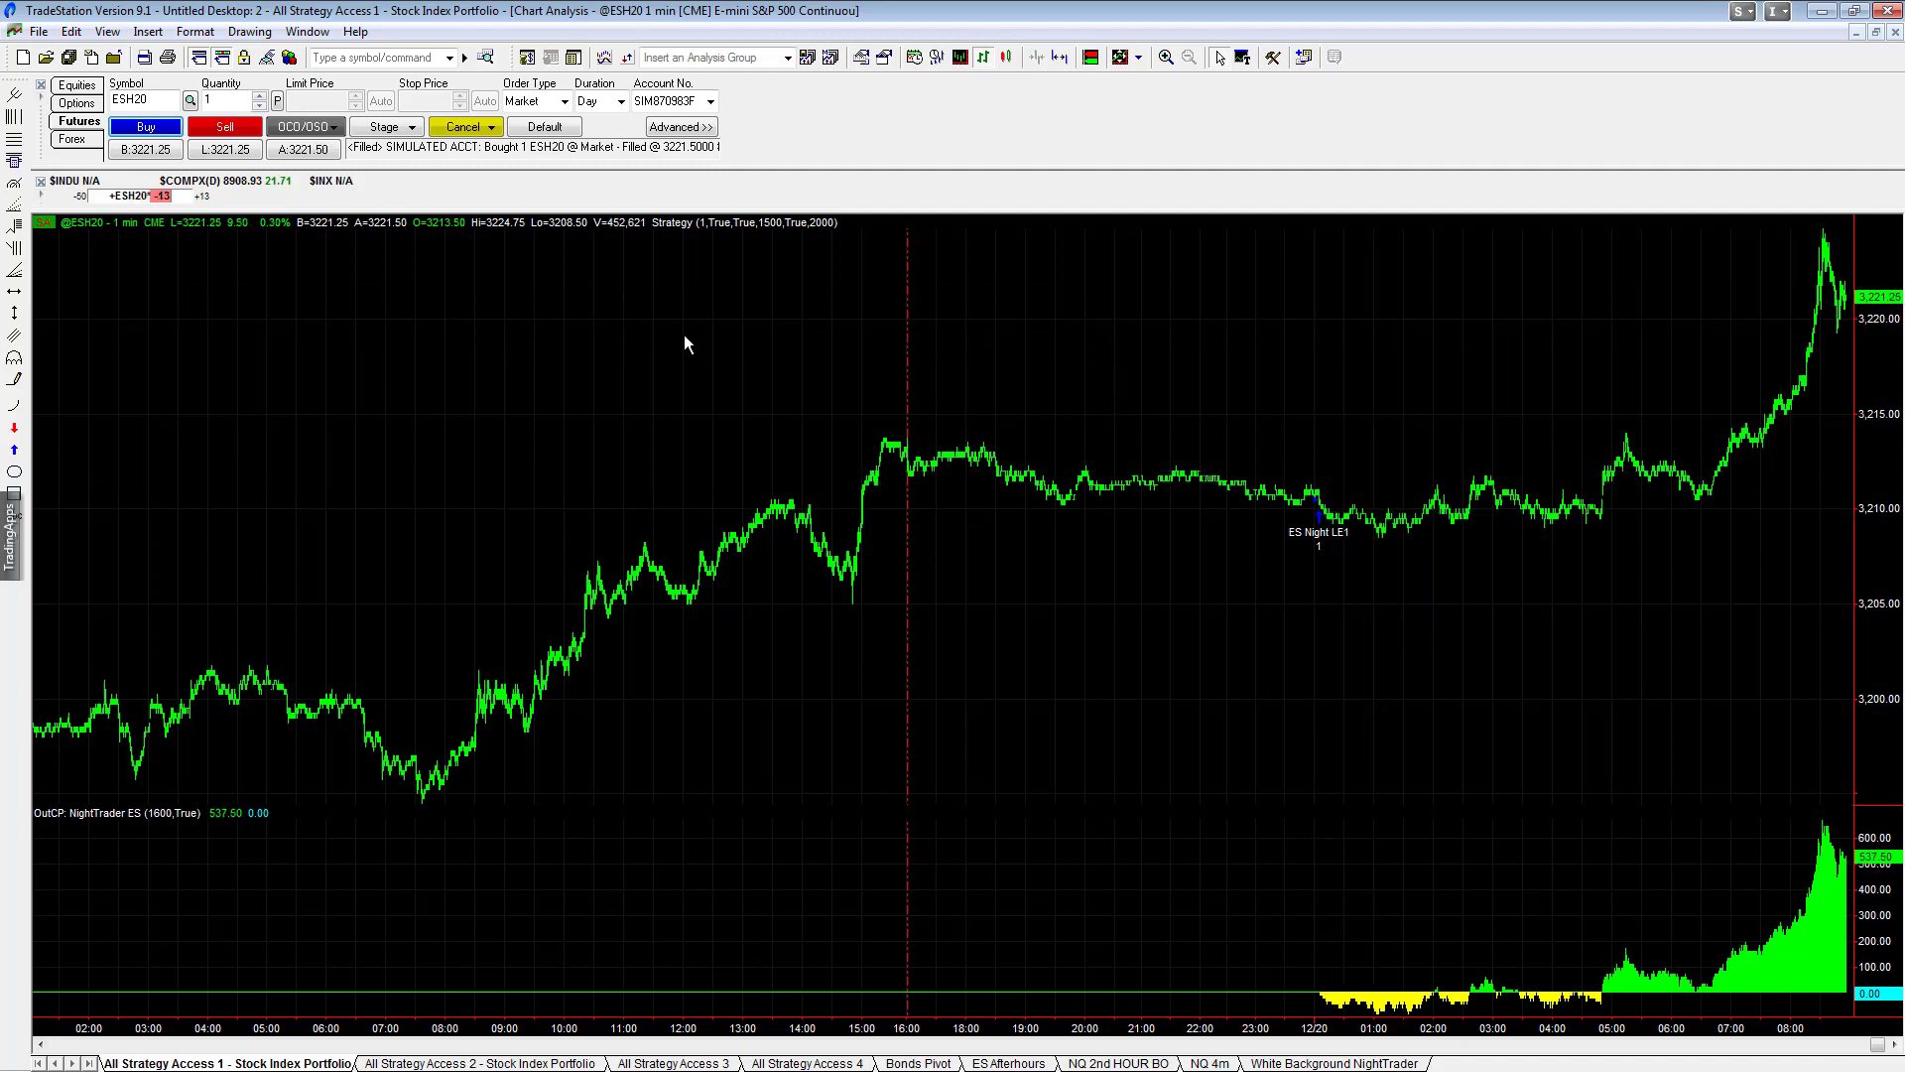
{"action": "left_click", "coordinate": [43, 223]}
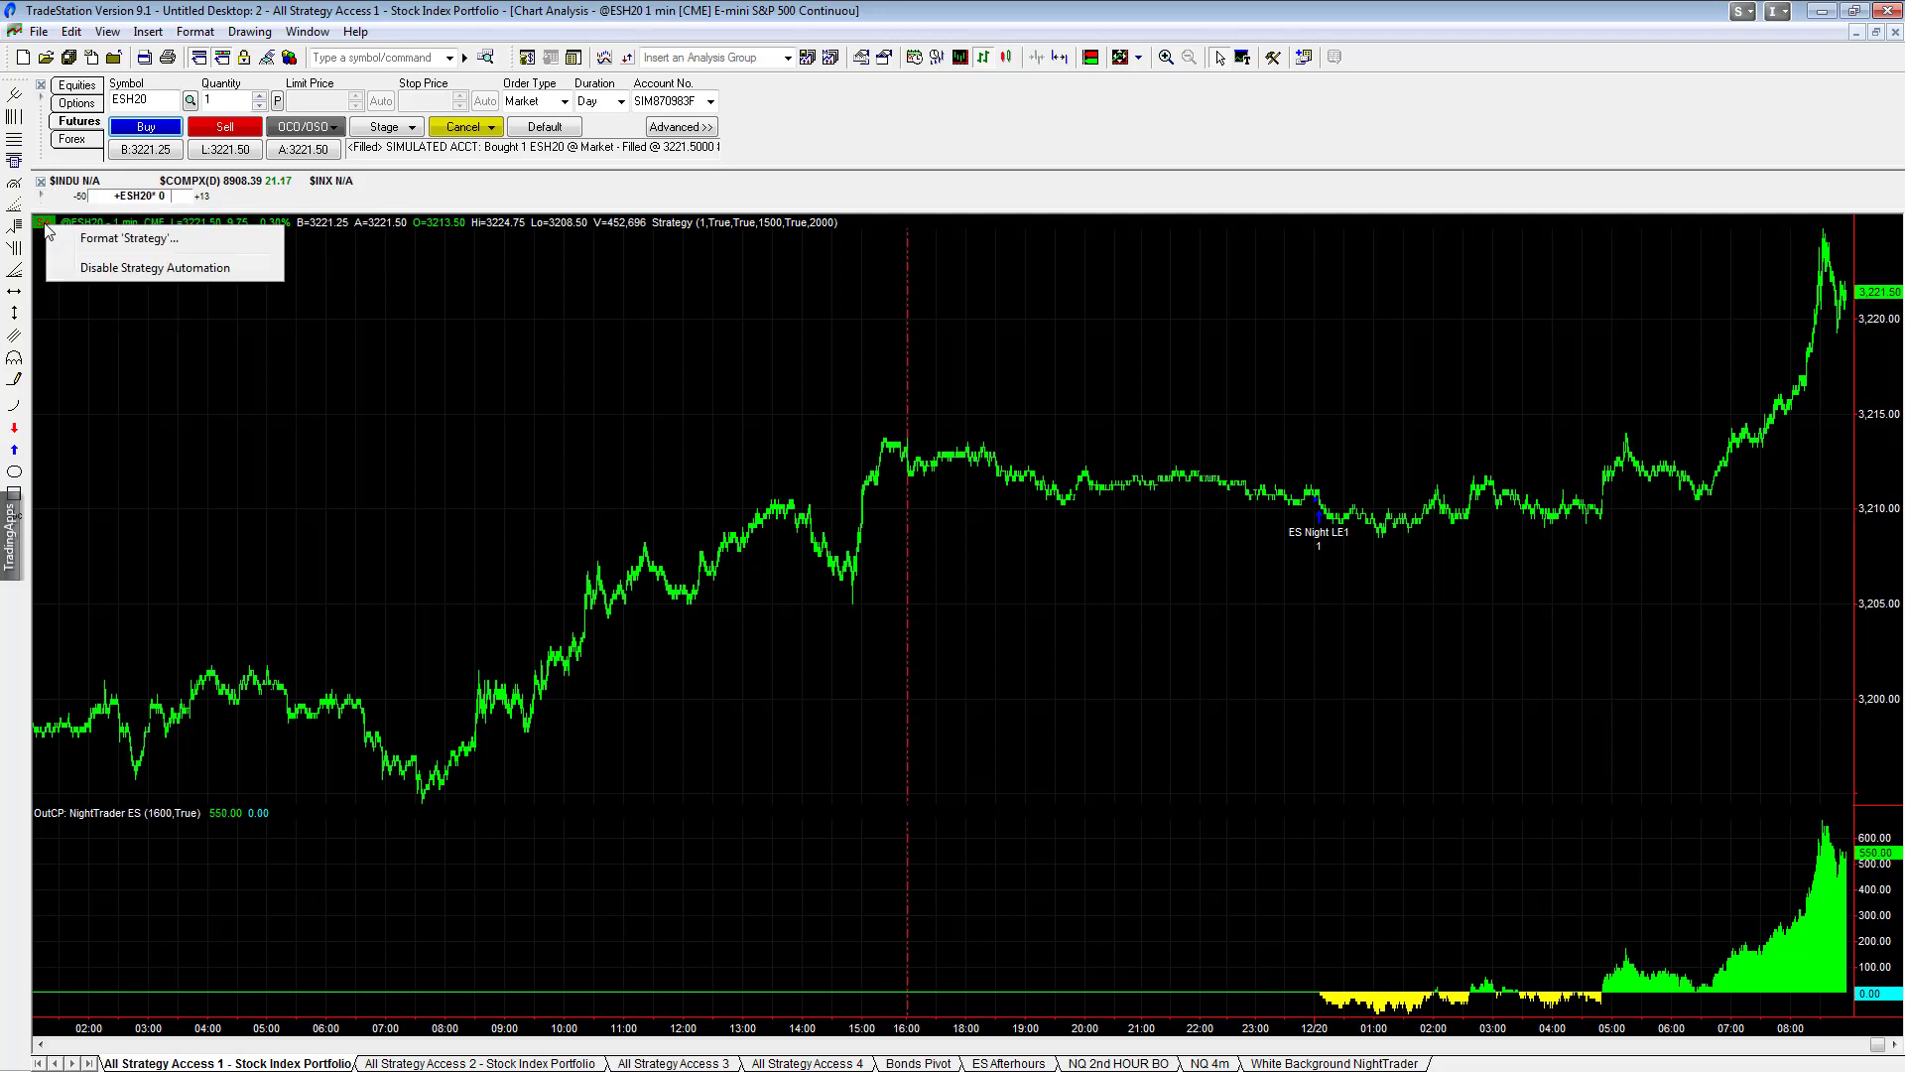
{"action": "left_click", "coordinate": [110, 269]}
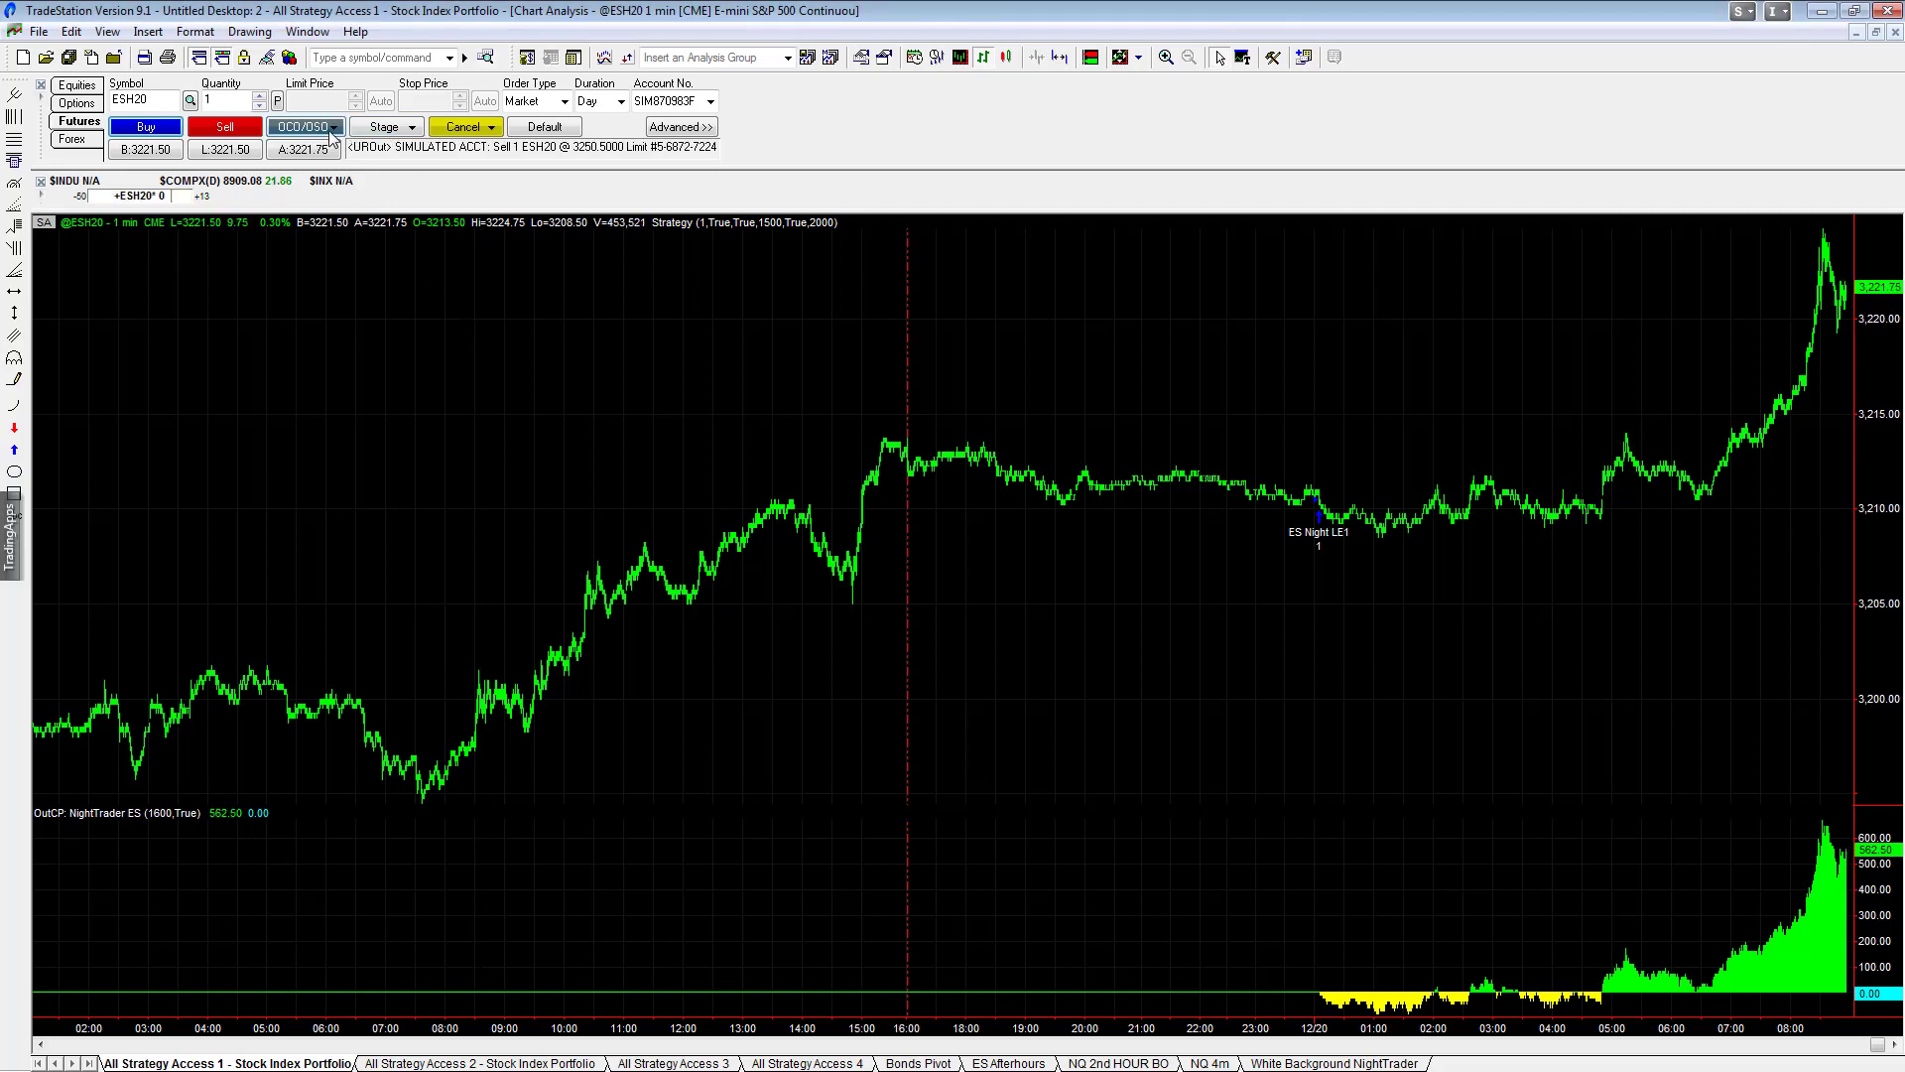
- Look through the order bar menus, then choose Exit - Bracket - 1 Limit & 1 Stop Level
{"action": "left_click", "coordinate": [107, 32]}
{"action": "left_click", "coordinate": [45, 17]}
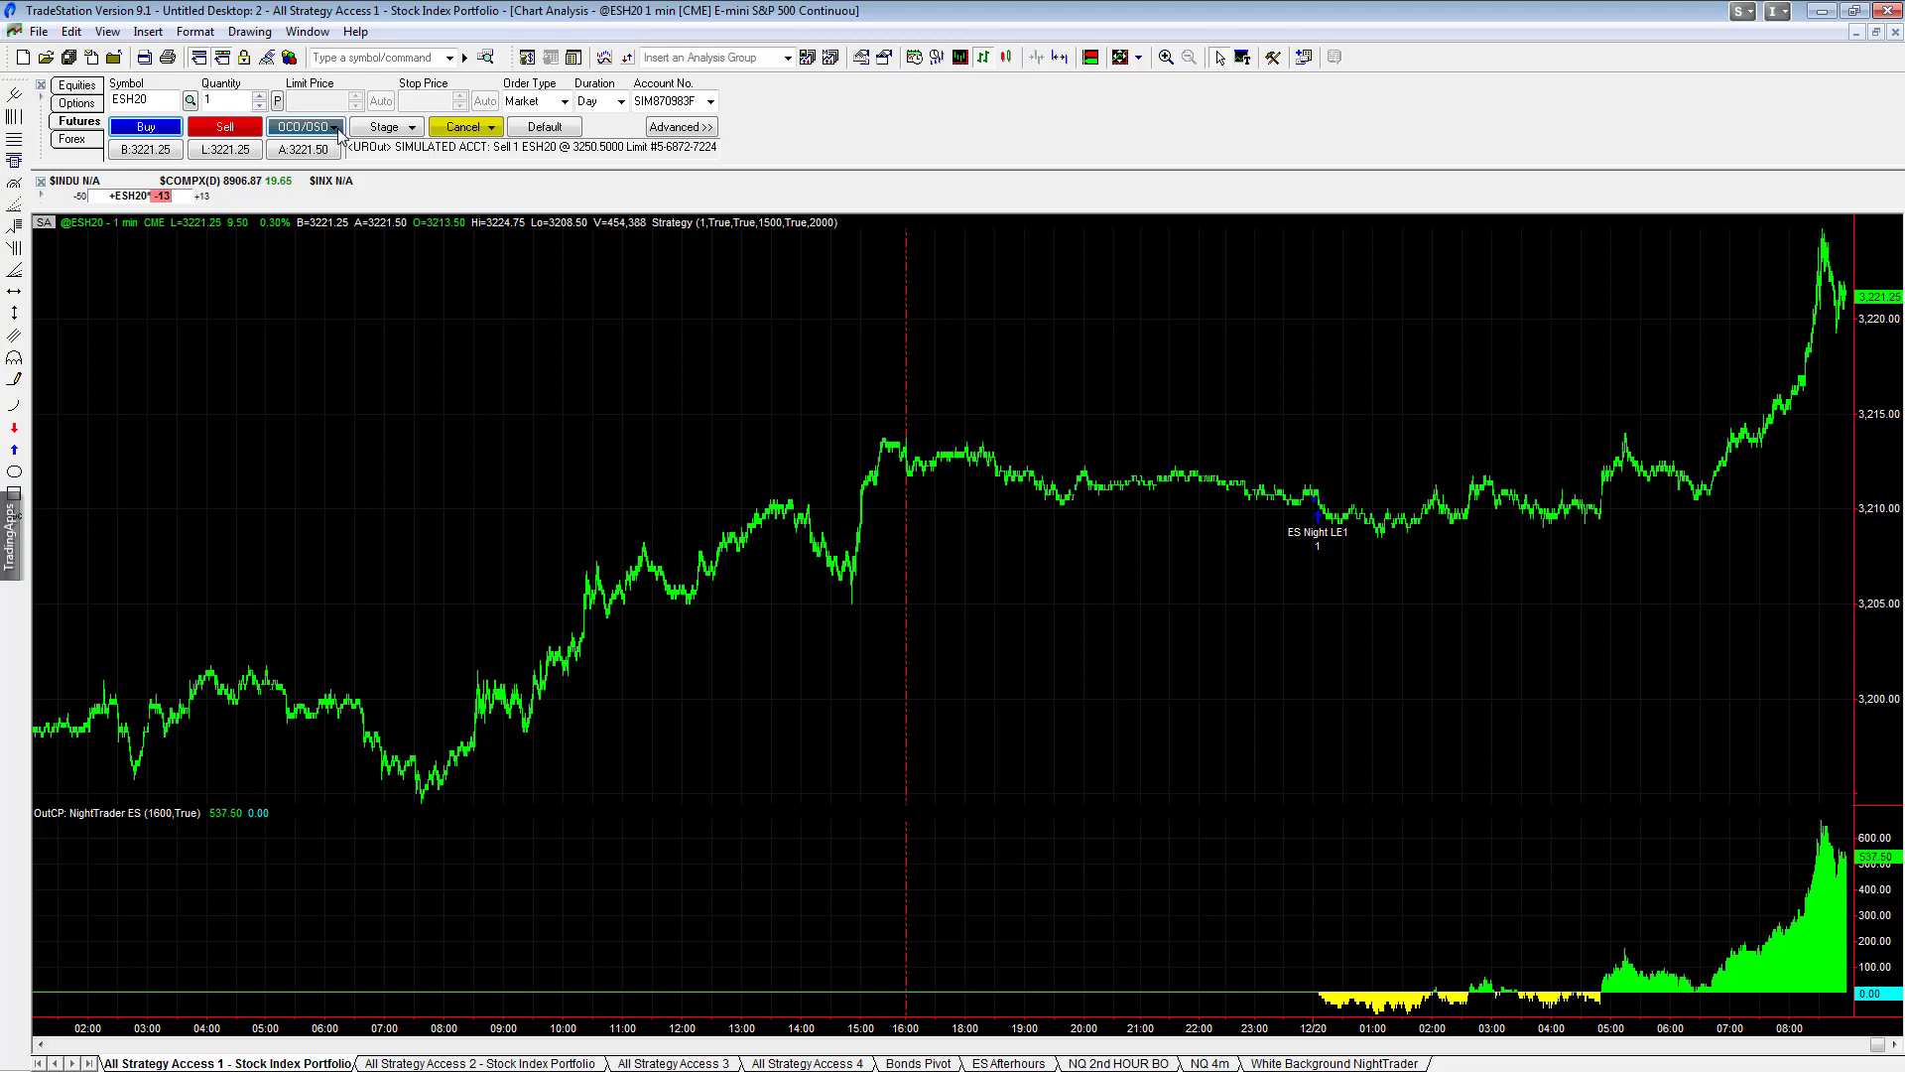
{"action": "left_click", "coordinate": [338, 129]}
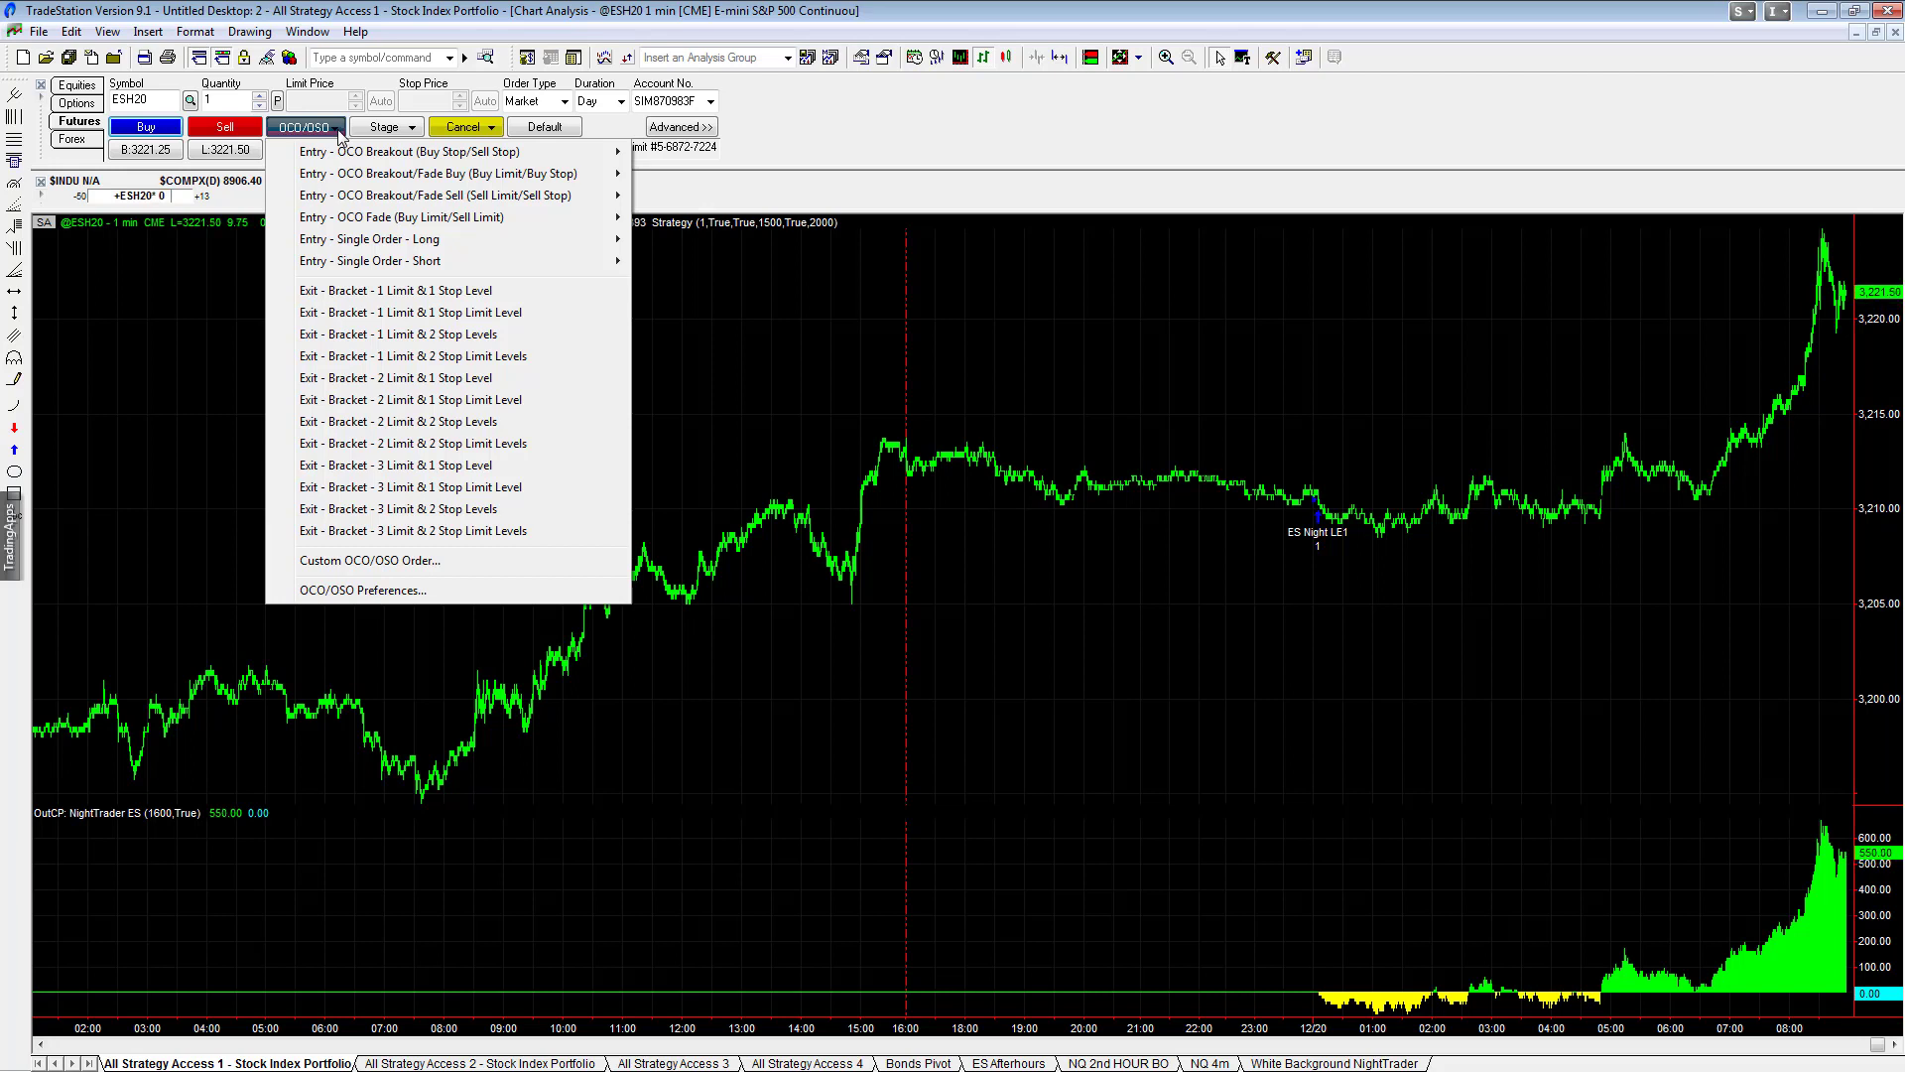
{"action": "left_click", "coordinate": [165, 102]}
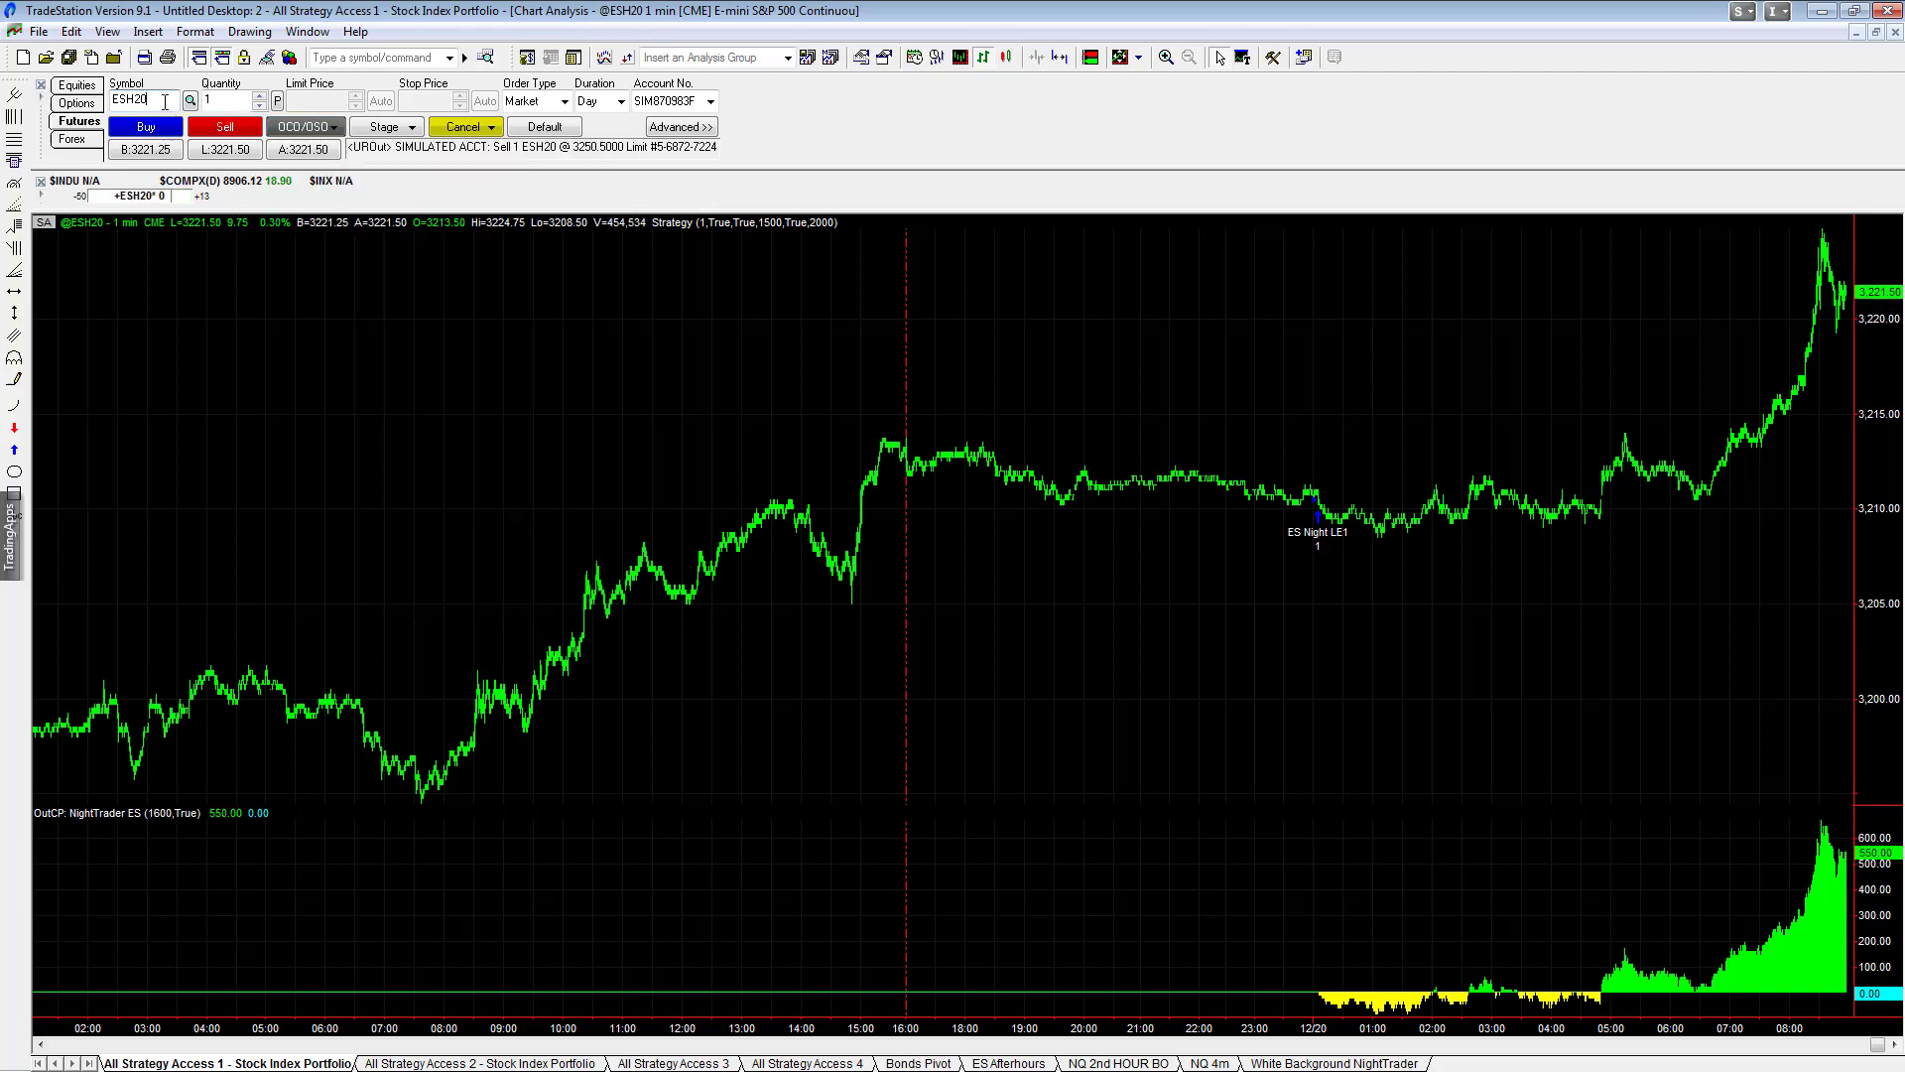
{"action": "left_click", "coordinate": [468, 130]}
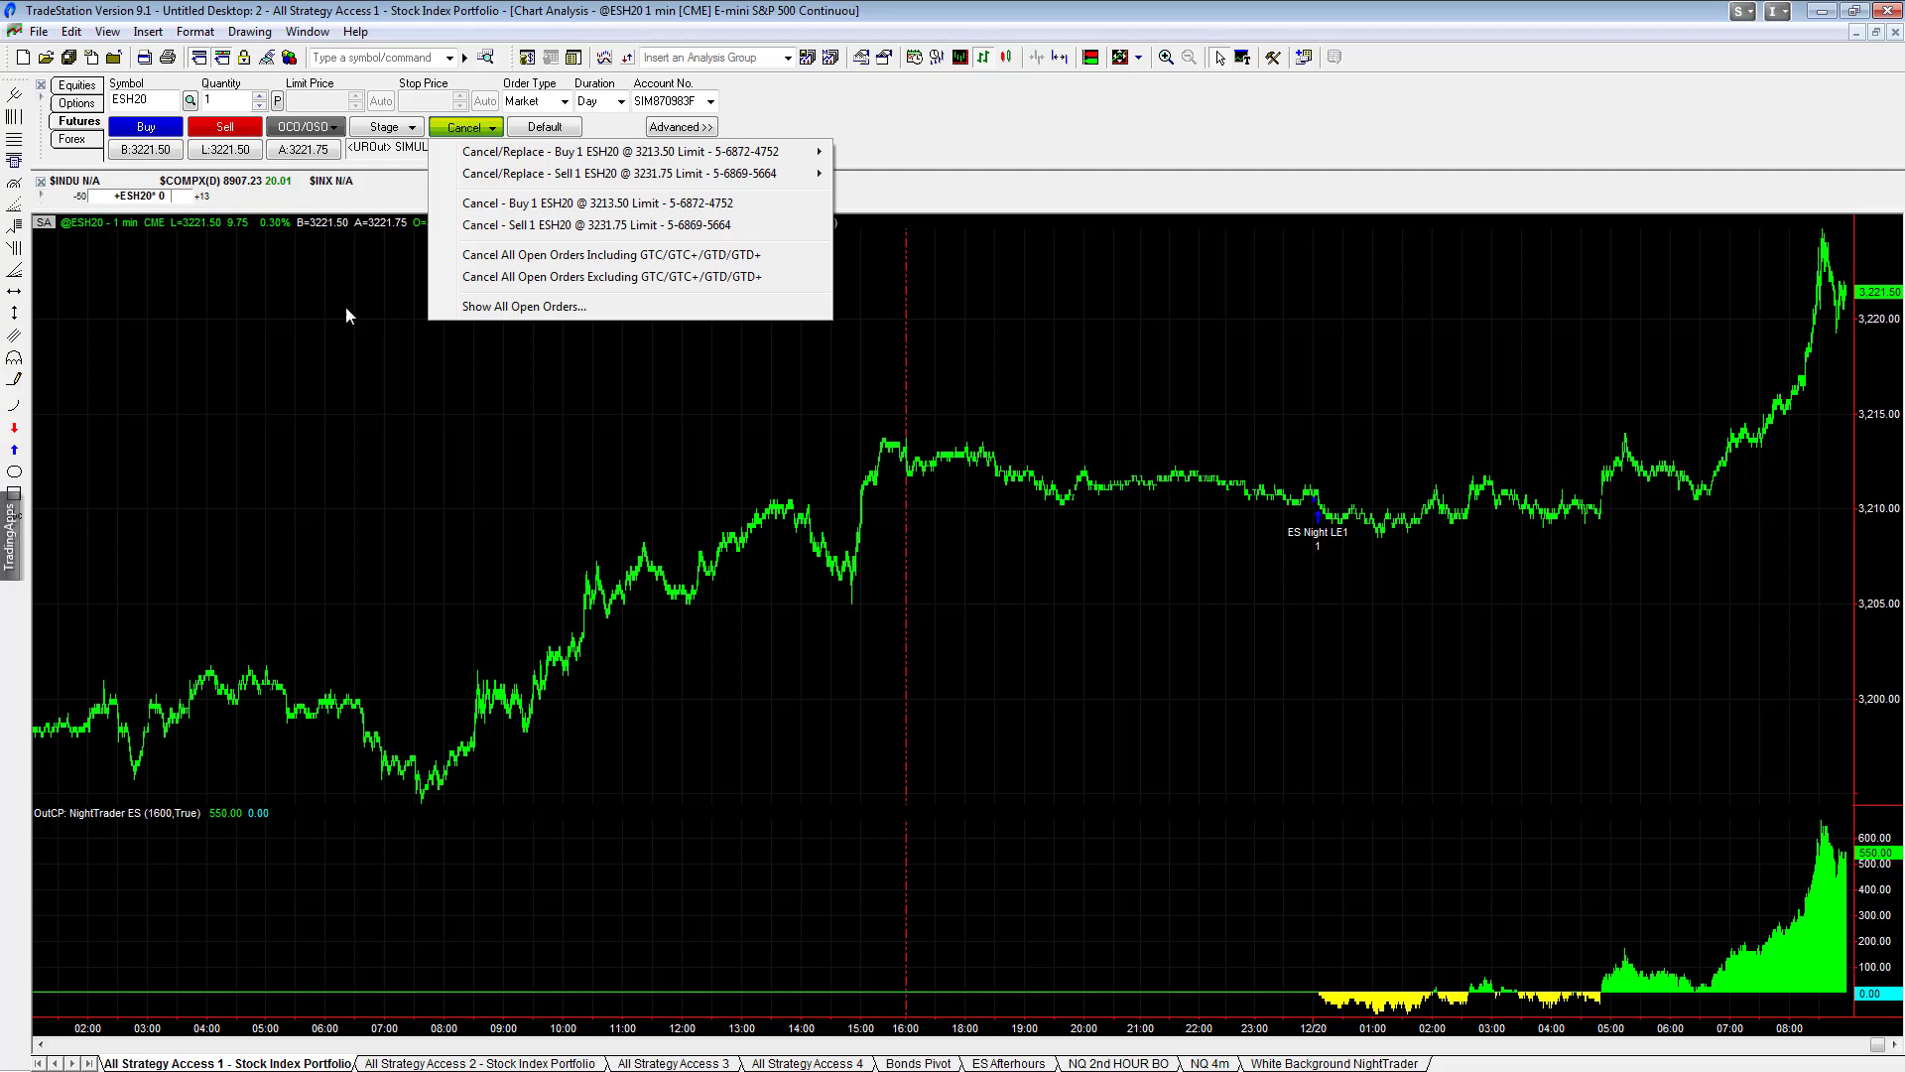
{"action": "left_click", "coordinate": [302, 357]}
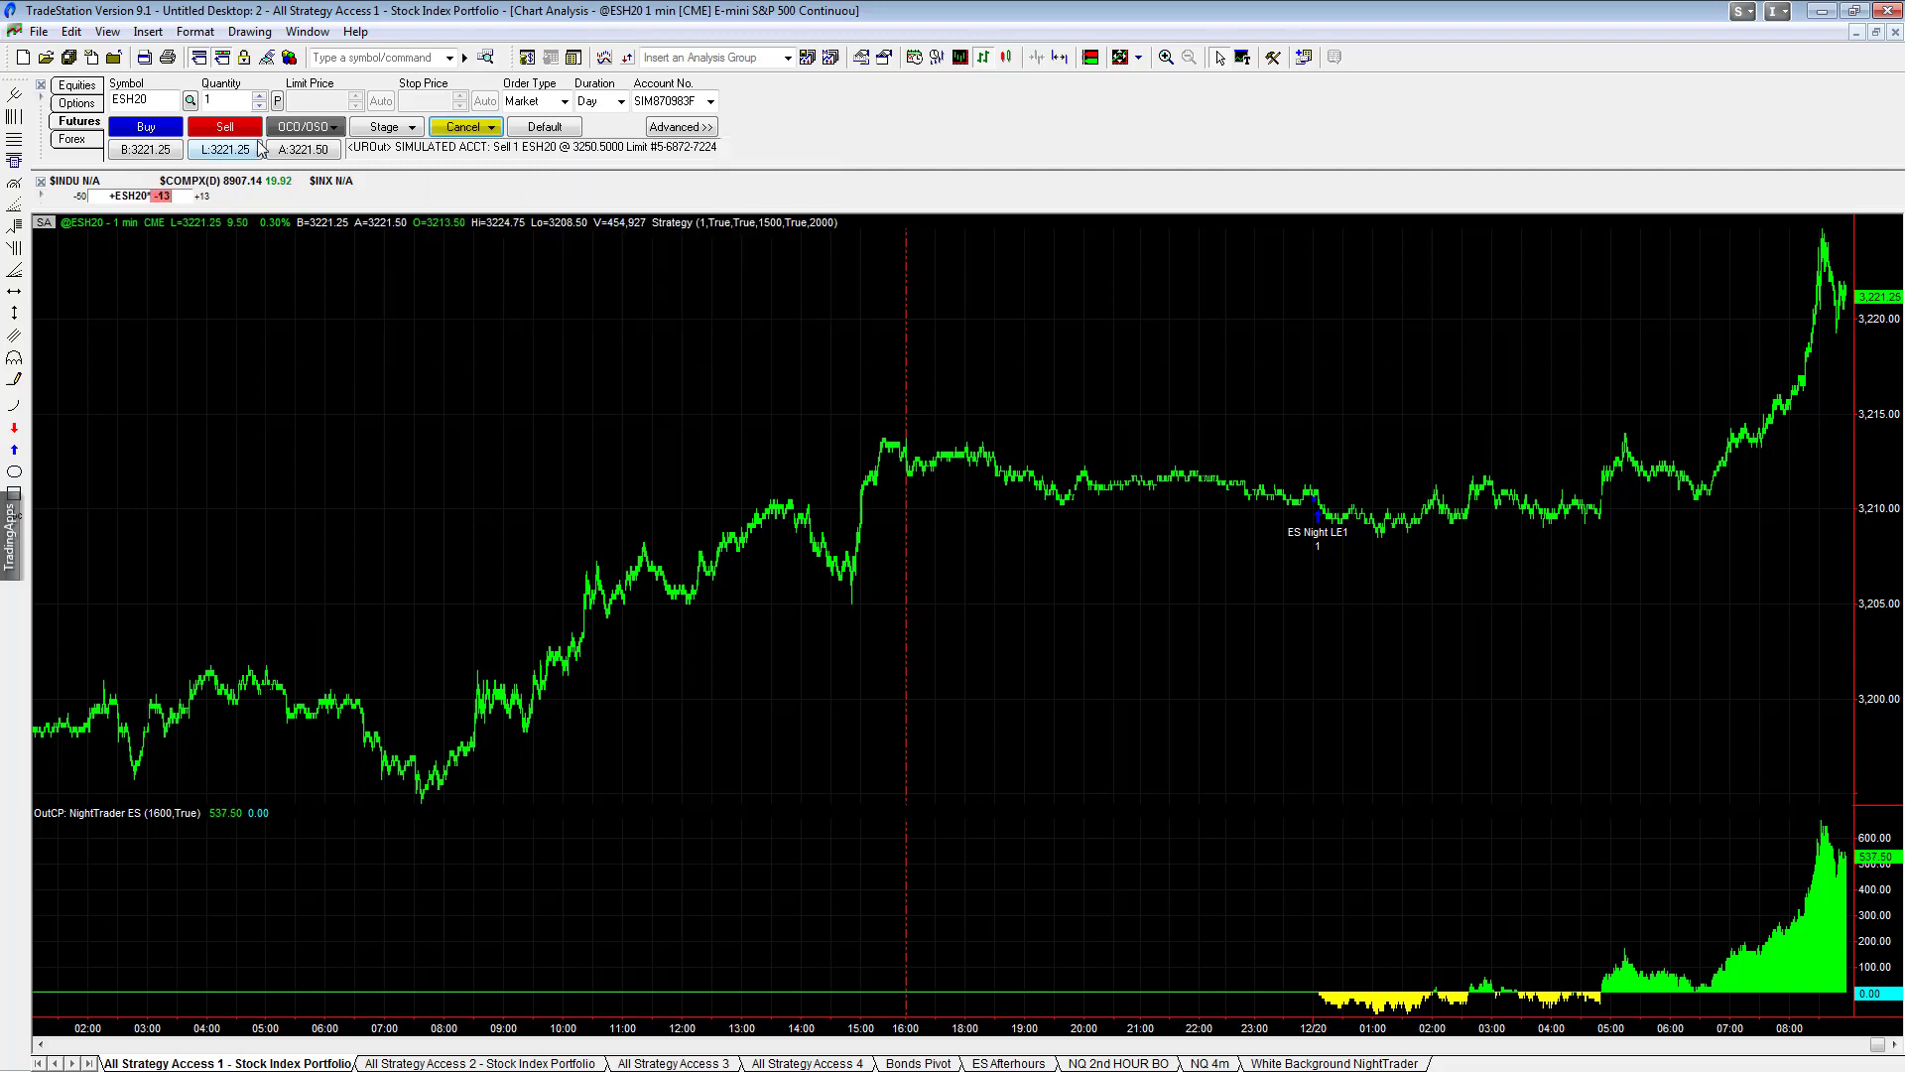
{"action": "left_click", "coordinate": [335, 132]}
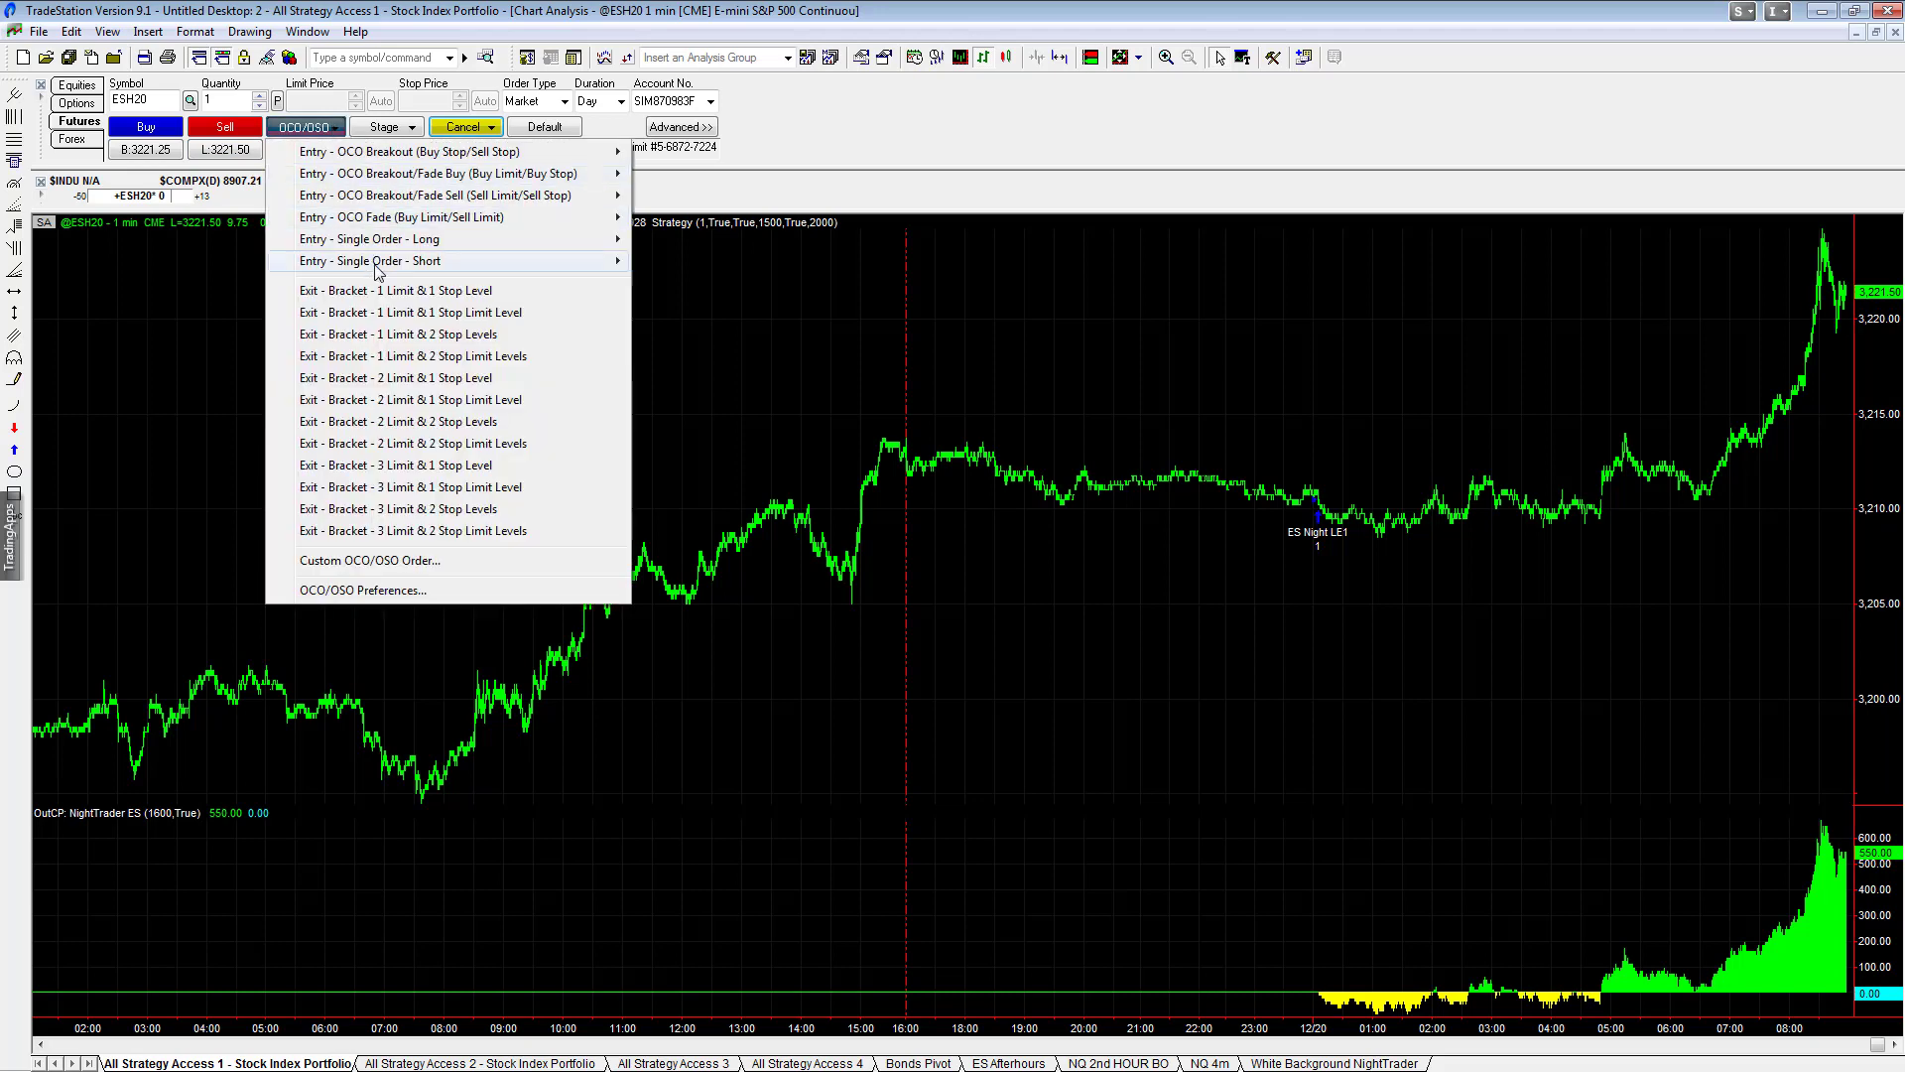
{"action": "left_click", "coordinate": [394, 291]}
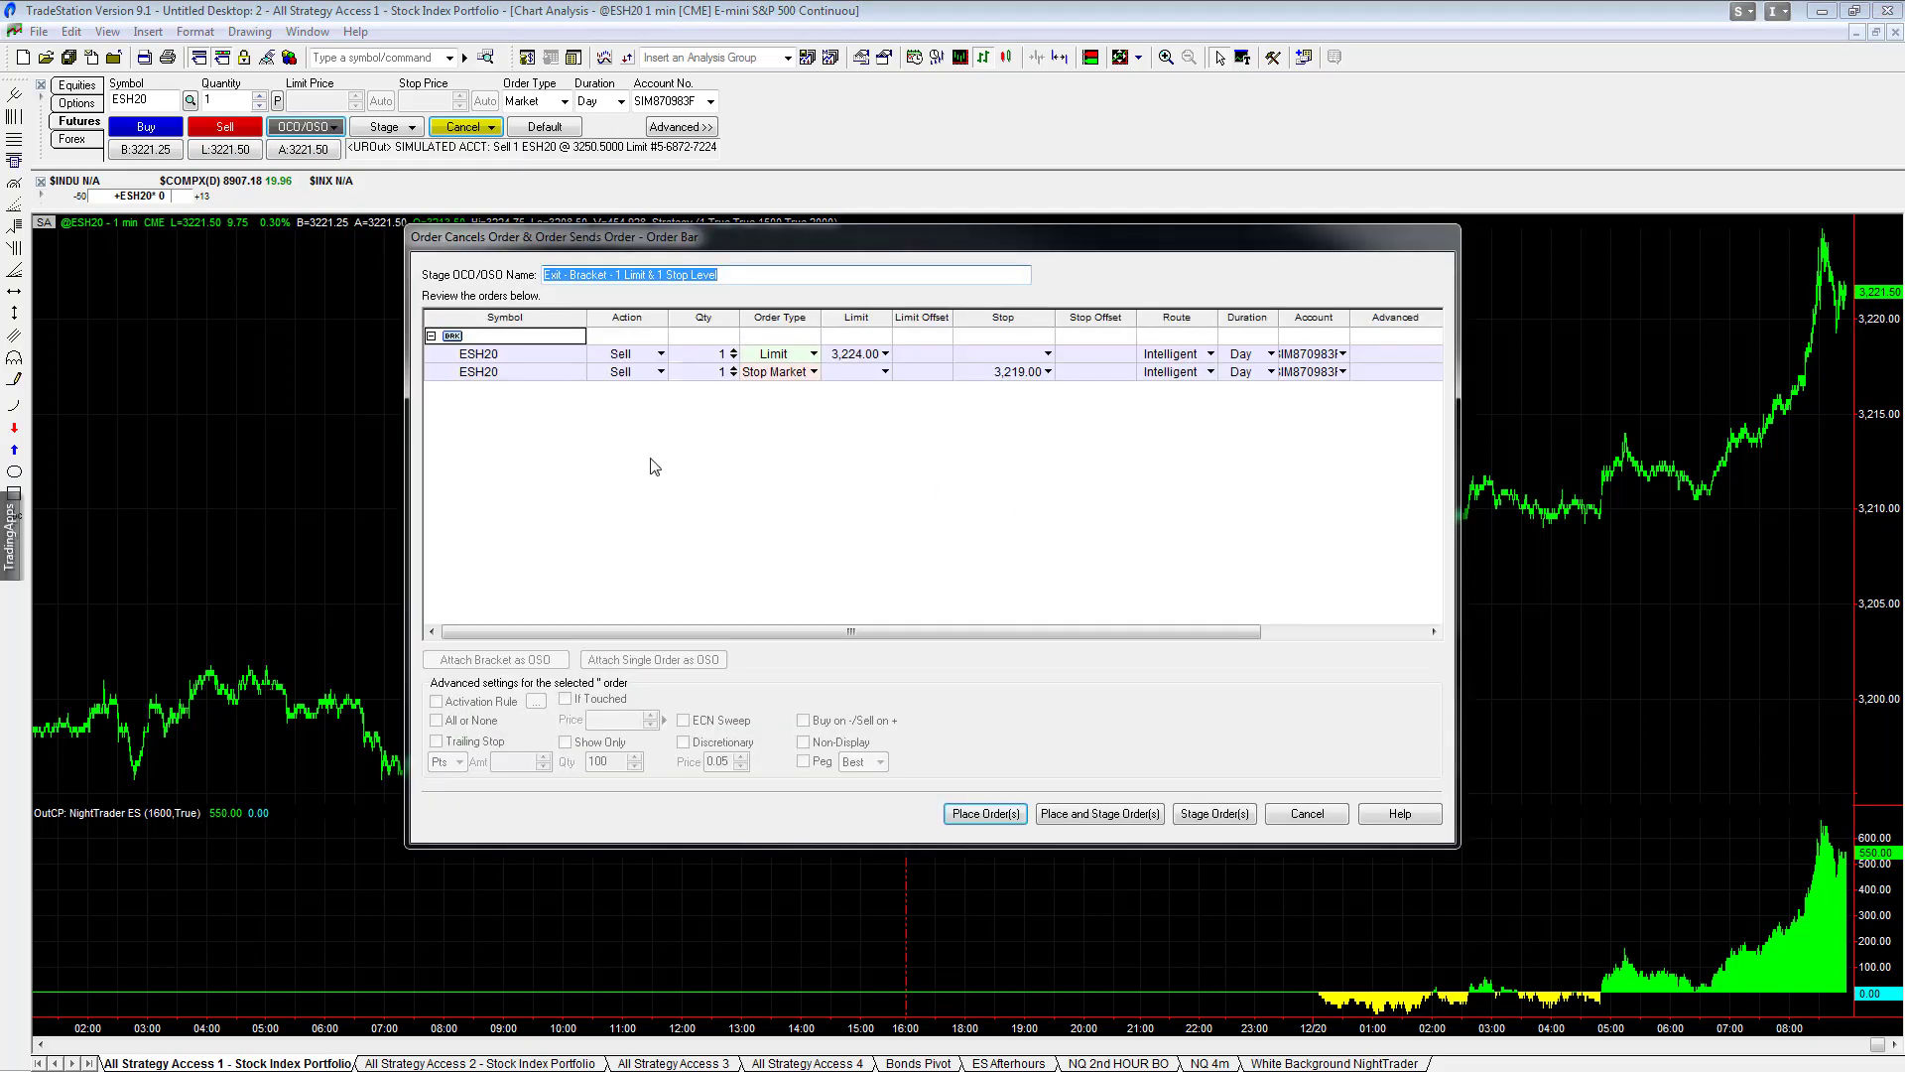
- Enter 3254.50 as the first row's limit sell price in the Order Bar dialog
{"action": "left_click_drag", "start_coordinate": [948, 251], "coordinate": [762, 404]}
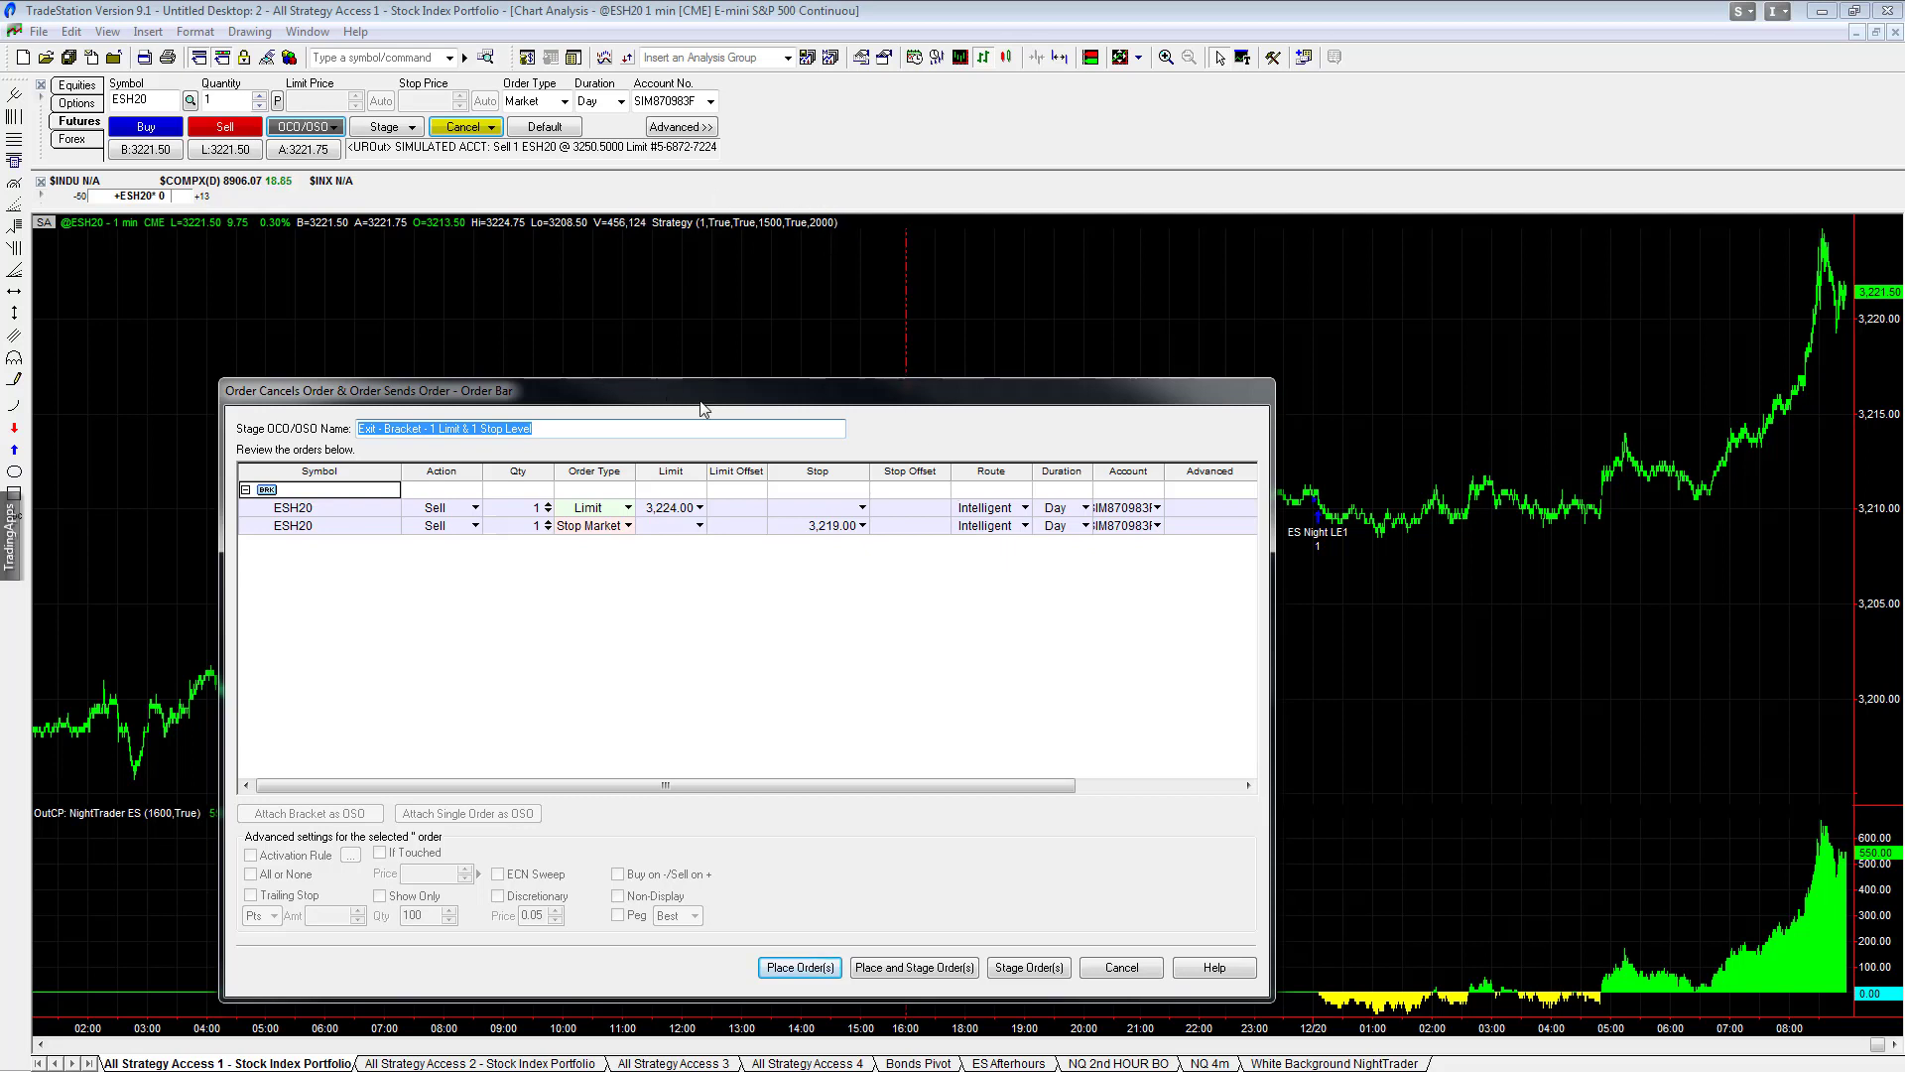
{"action": "left_click", "coordinate": [671, 509]}
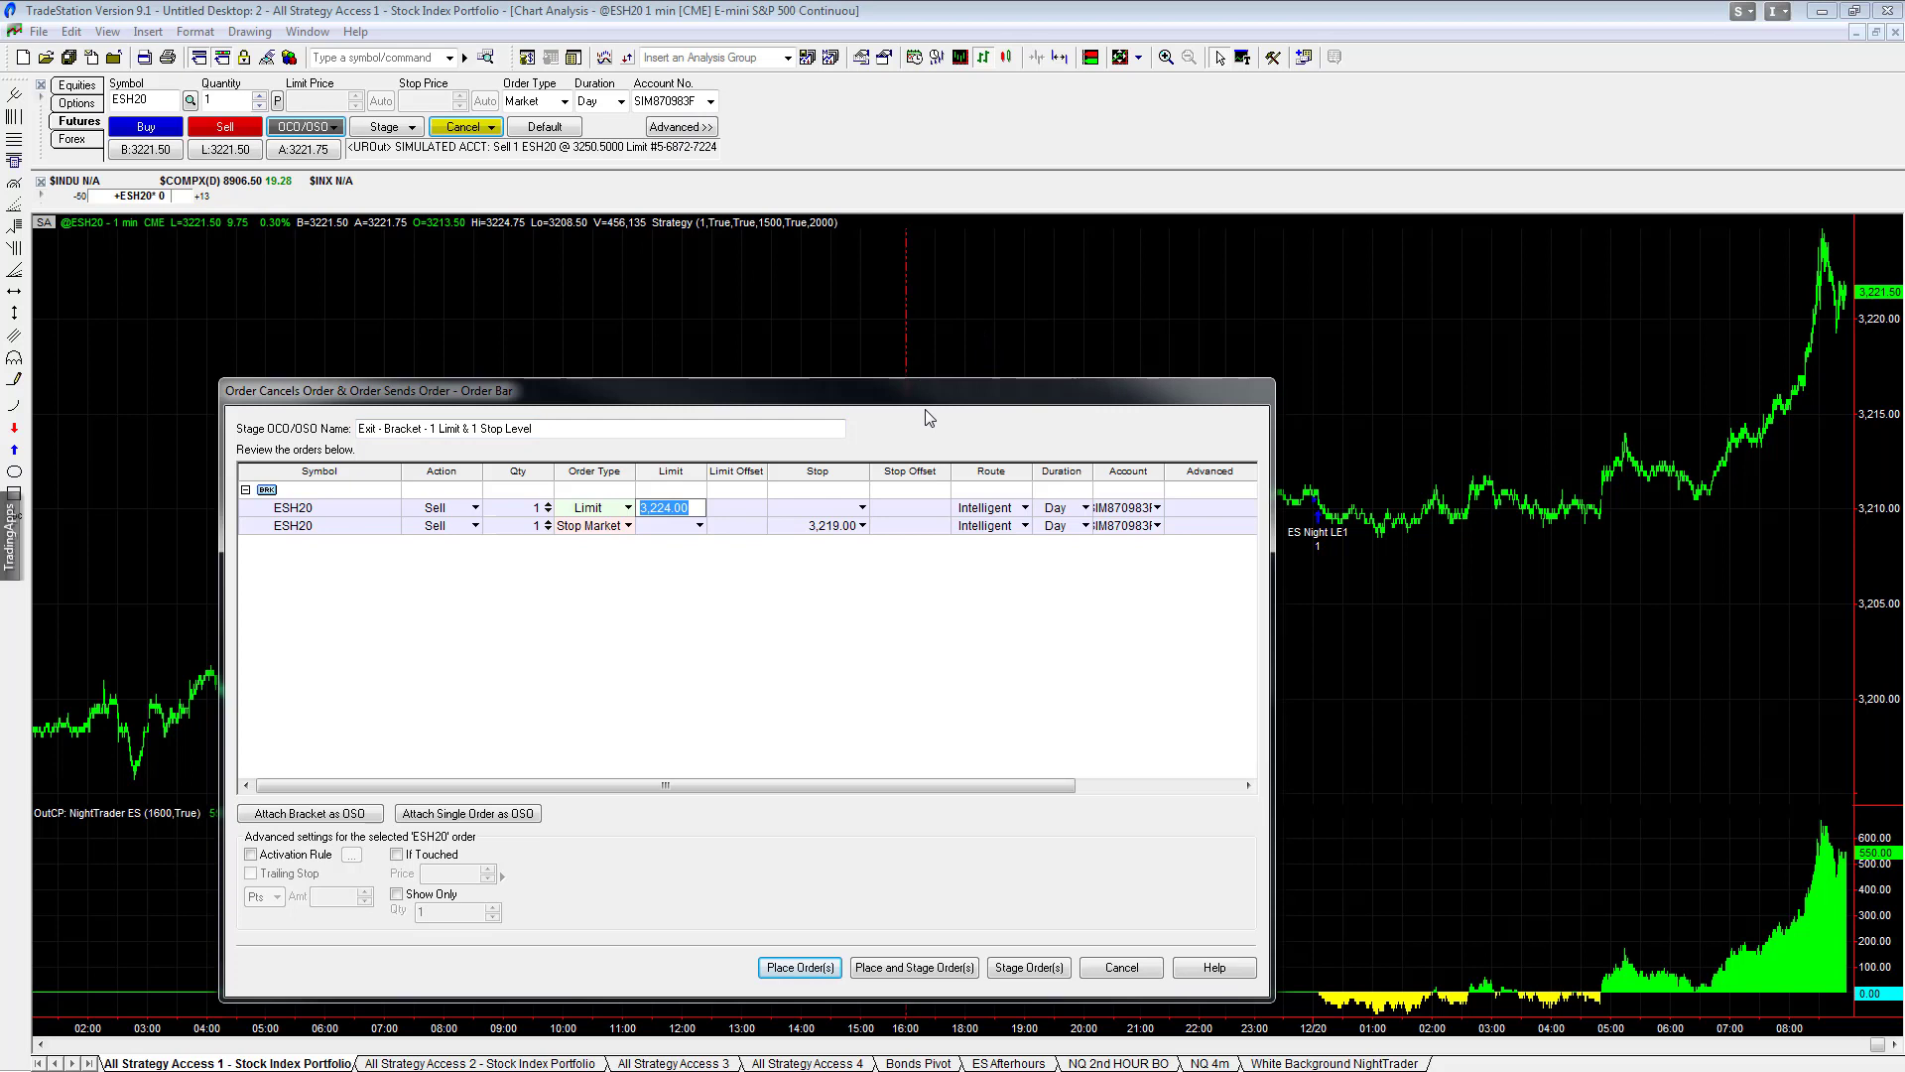
{"action": "left_click_drag", "start_coordinate": [932, 403], "coordinate": [830, 338]}
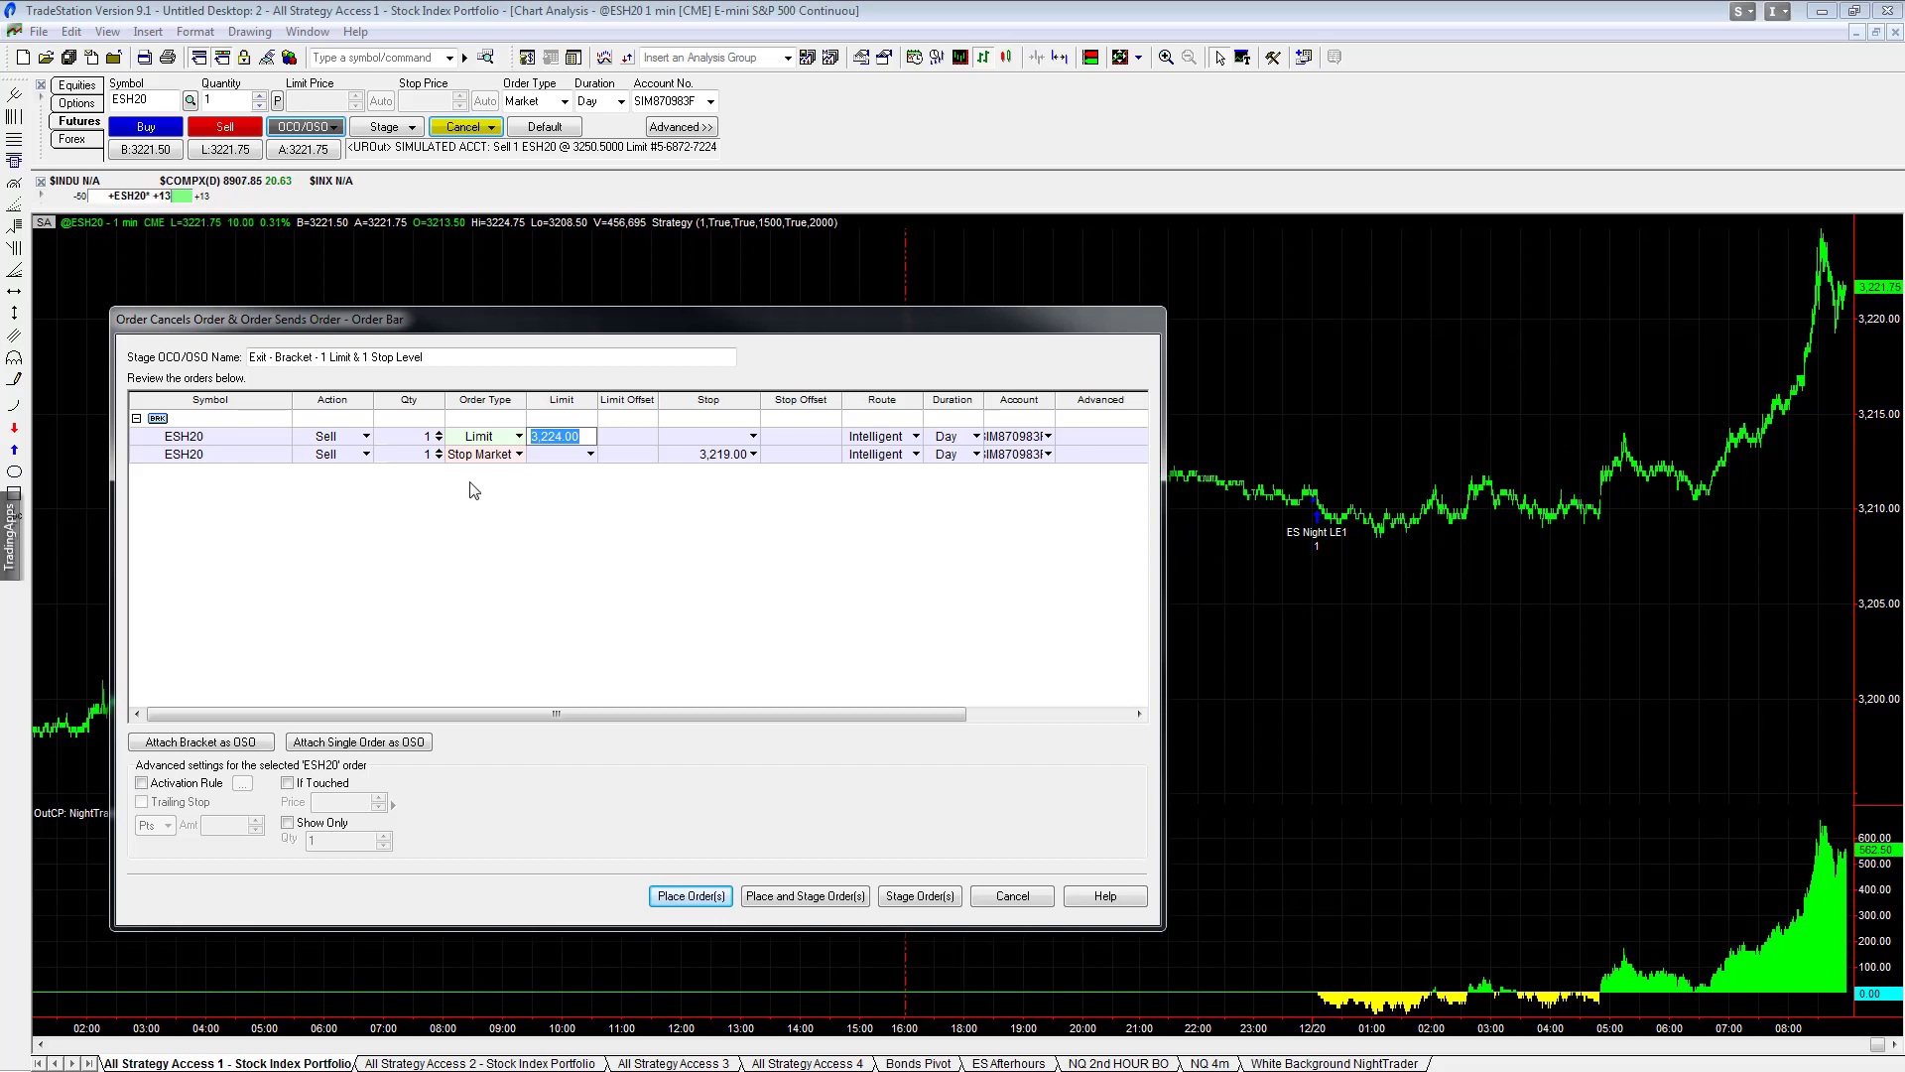
{"action": "type", "text": "3254.50"}
- Enter 3184.50 as the second row's stop market sell price
{"action": "left_click", "coordinate": [721, 460]}
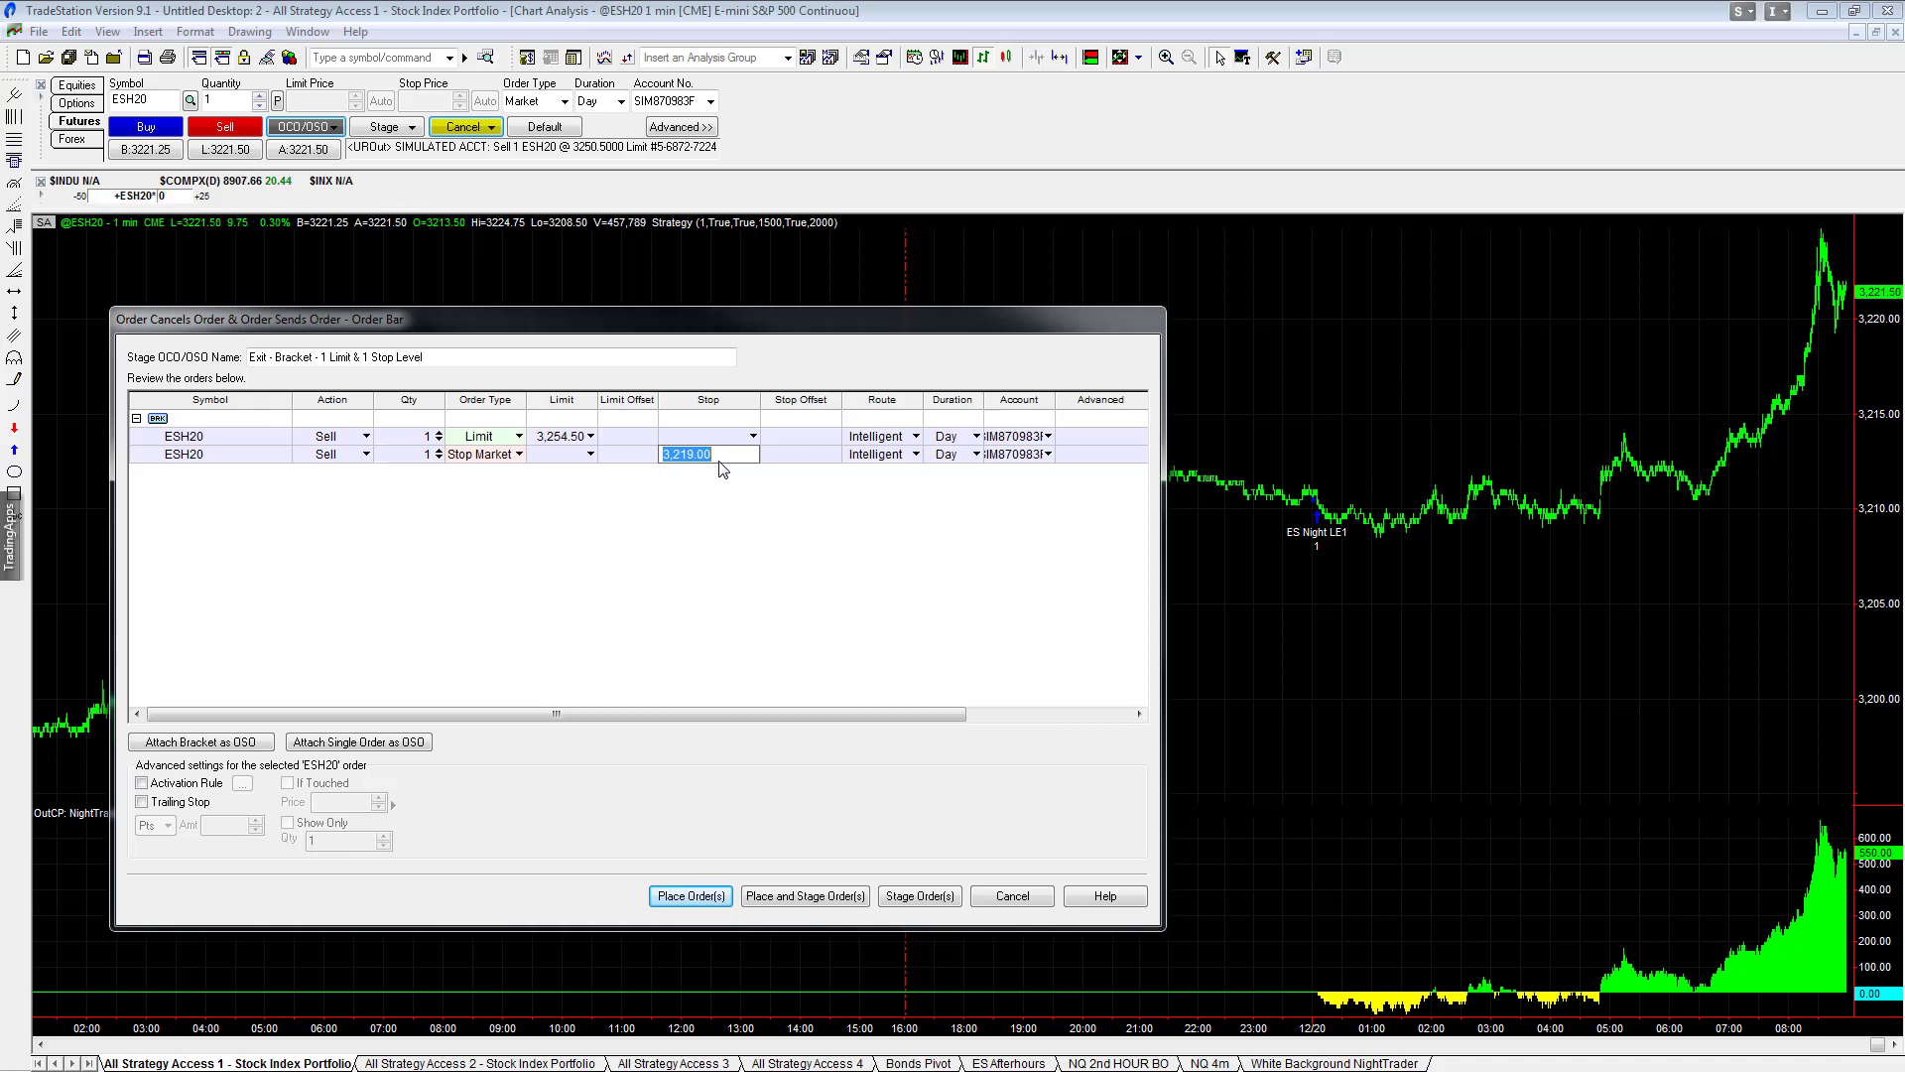
{"action": "type", "text": "3184."}
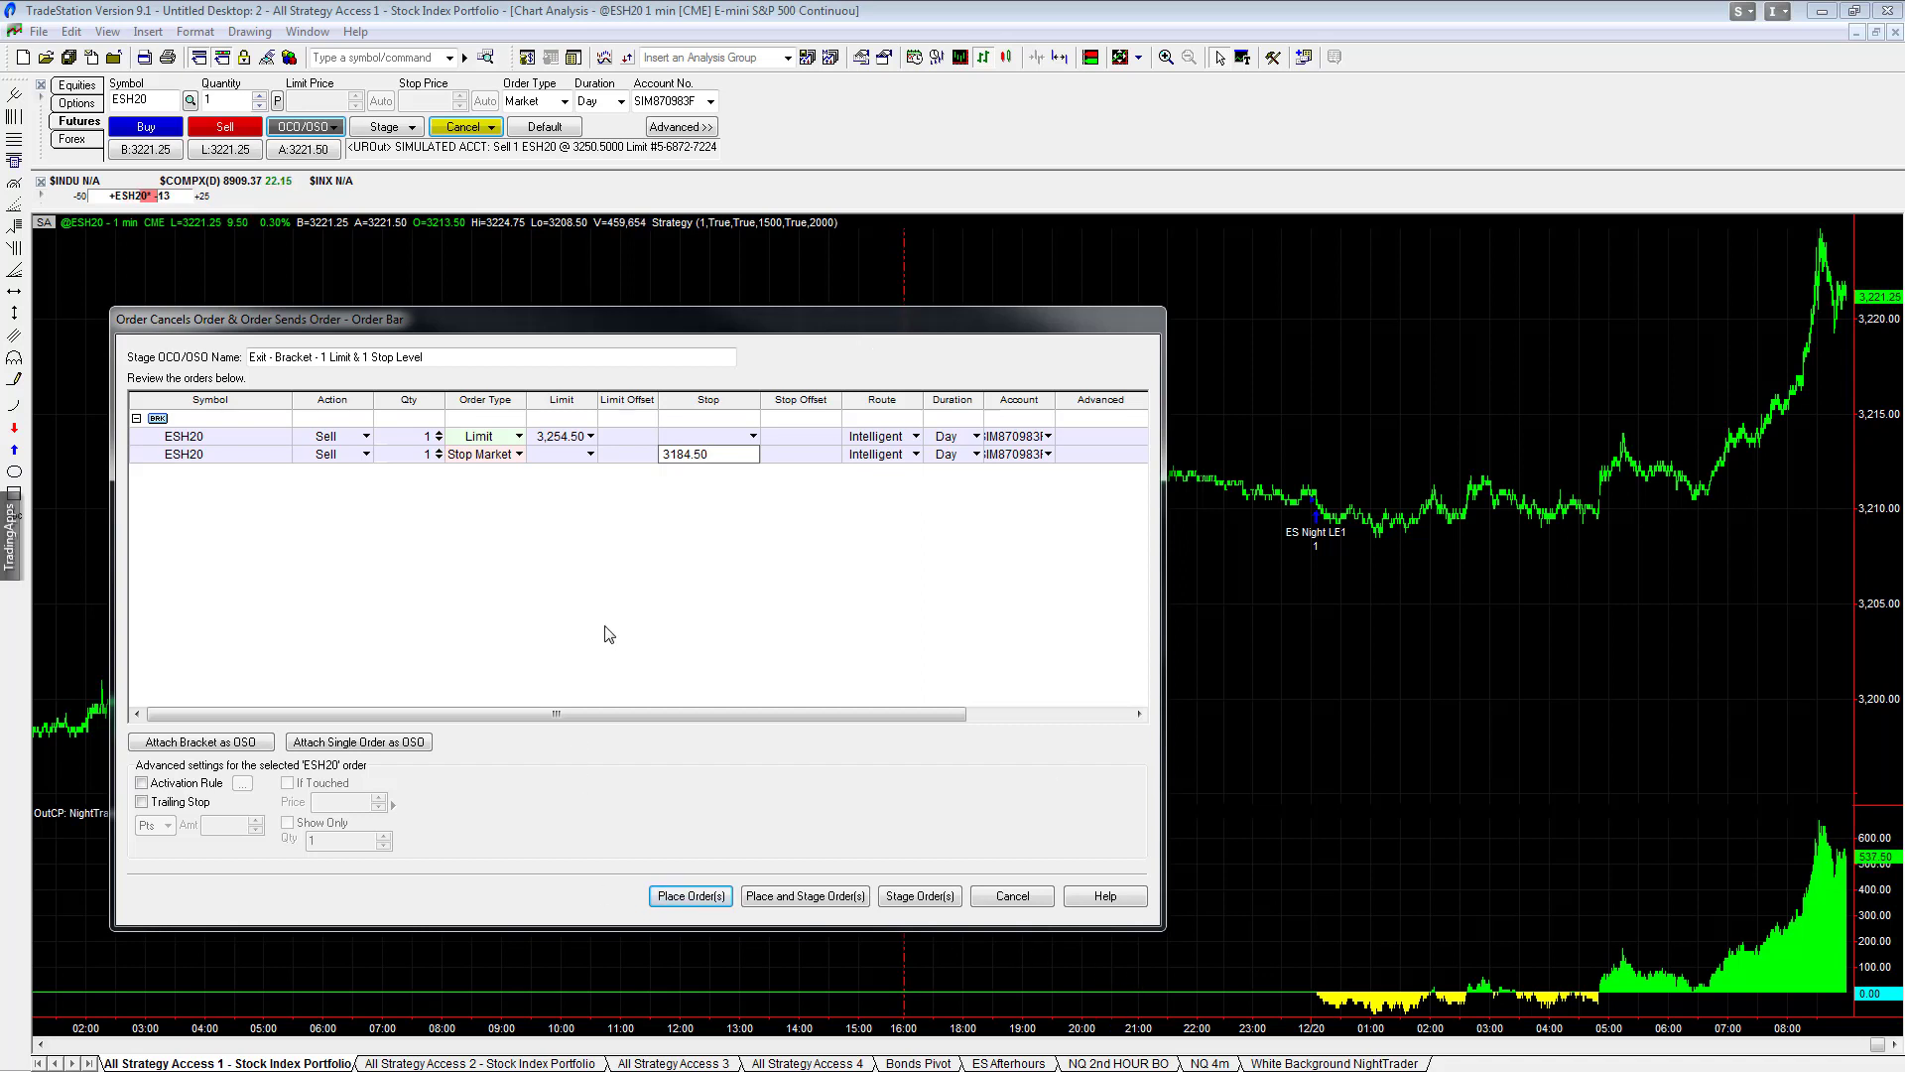
{"action": "left_click_drag", "start_coordinate": [755, 314], "coordinate": [841, 307]}
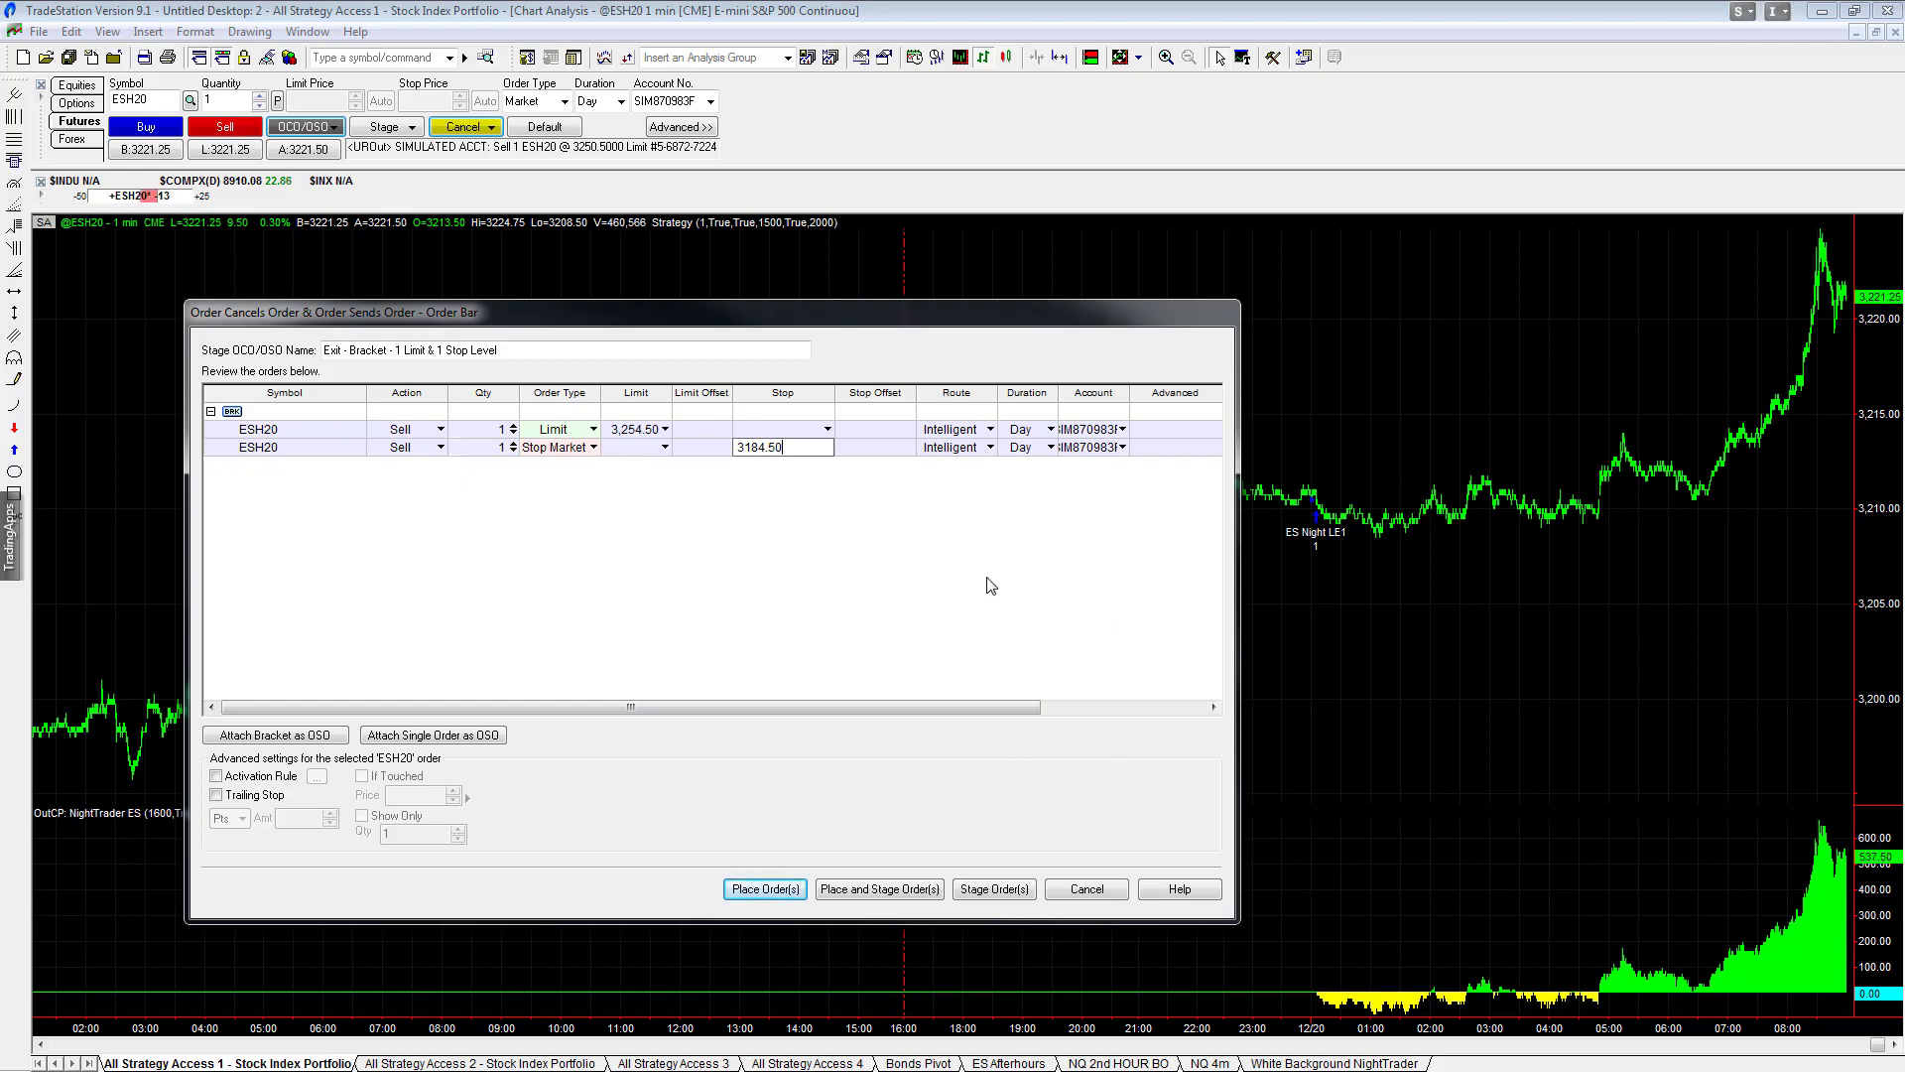
- Submit the 3254.50 limit and 3184.50 stop bracket with Place Order(s) and confirm Yes
{"action": "left_click", "coordinate": [780, 899]}
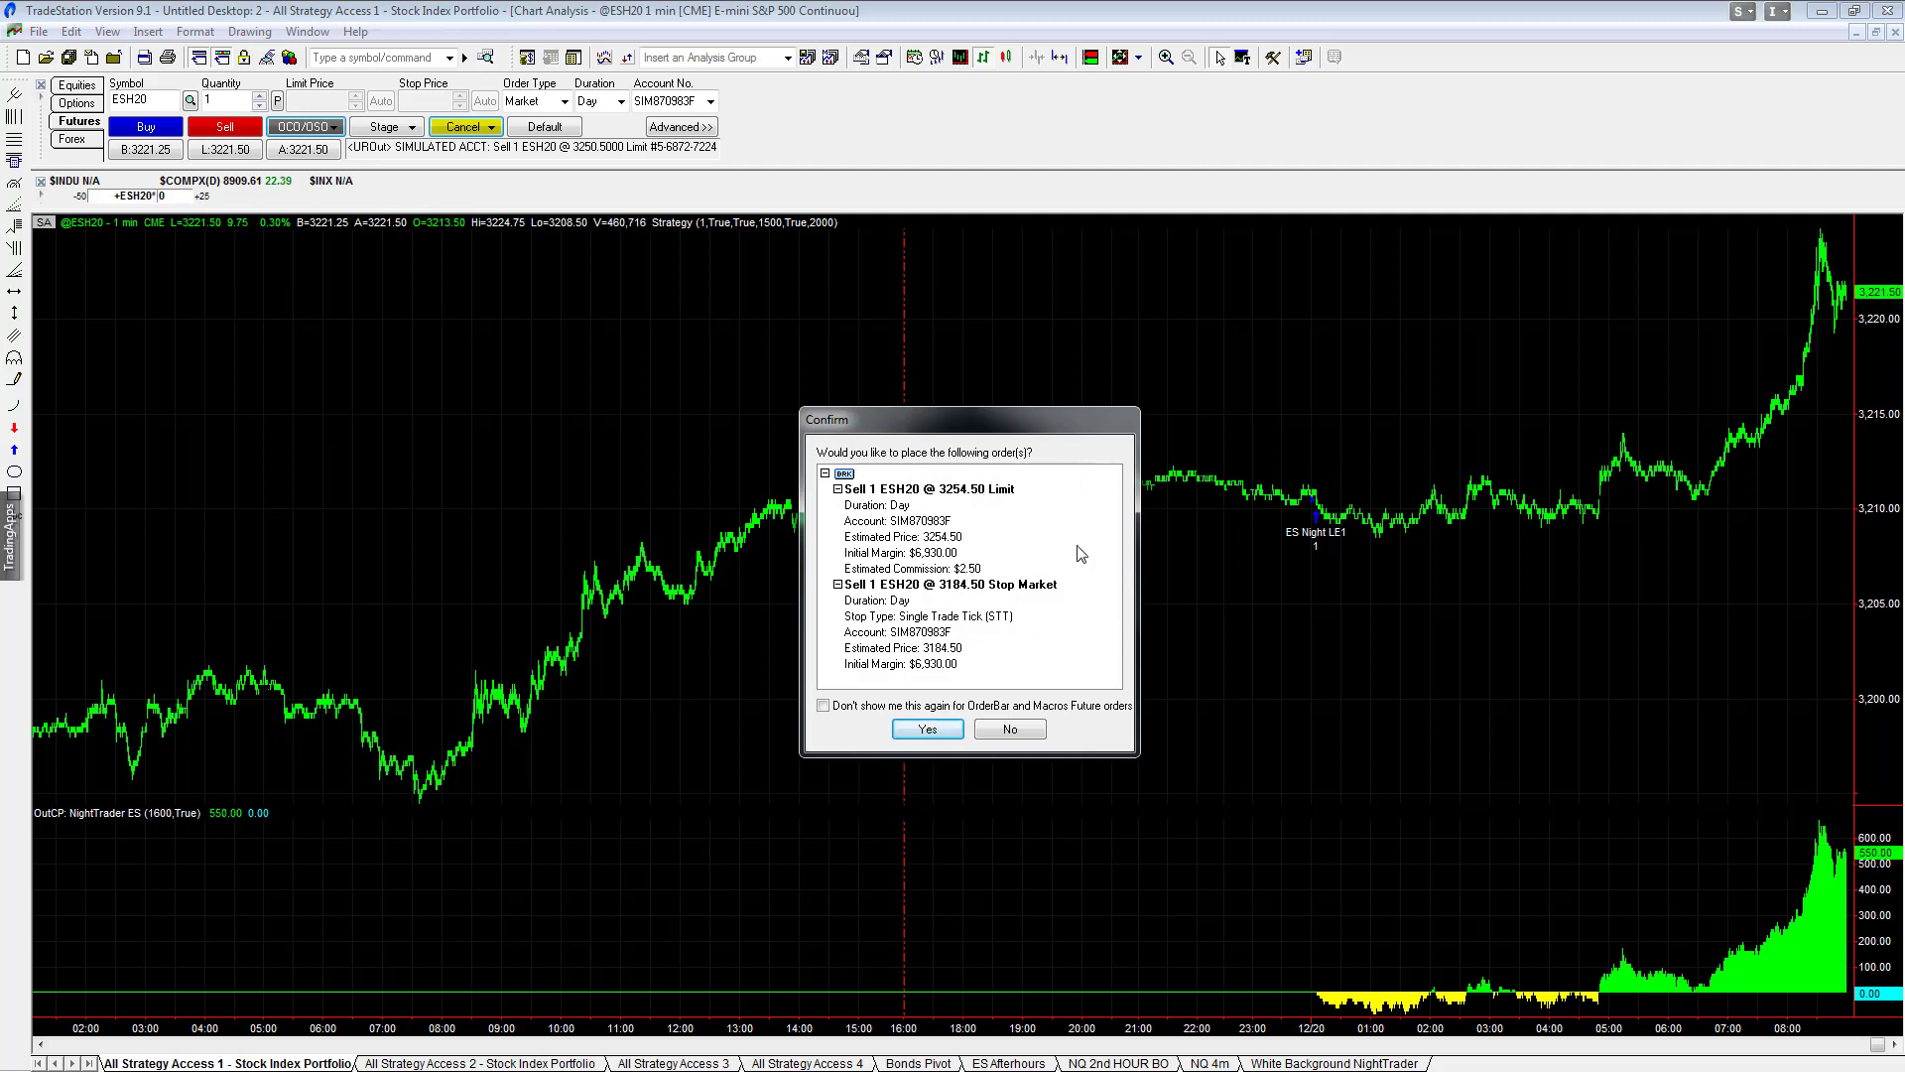
{"action": "left_click", "coordinate": [927, 729]}
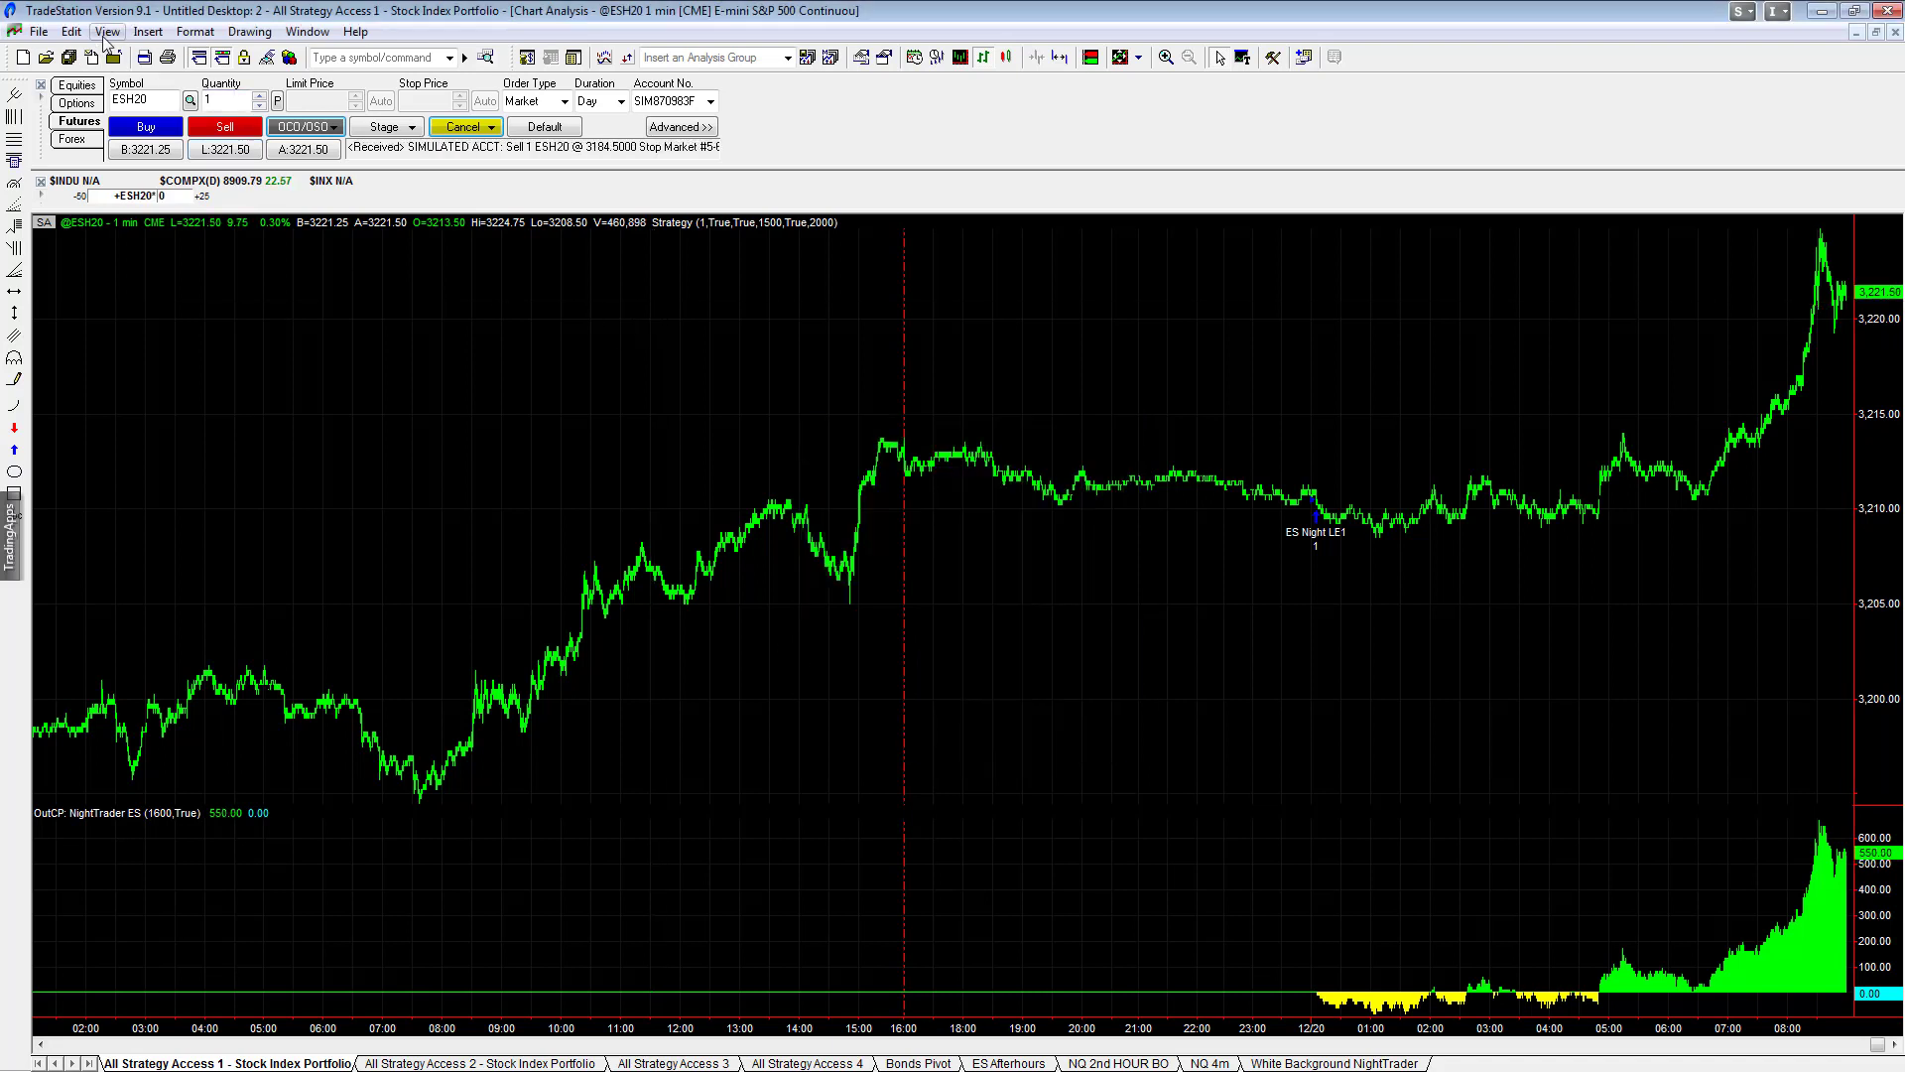
- Check Data1 Status in Format Account Orders & Positions to show order lines and P/L
{"action": "right_click", "coordinate": [456, 253]}
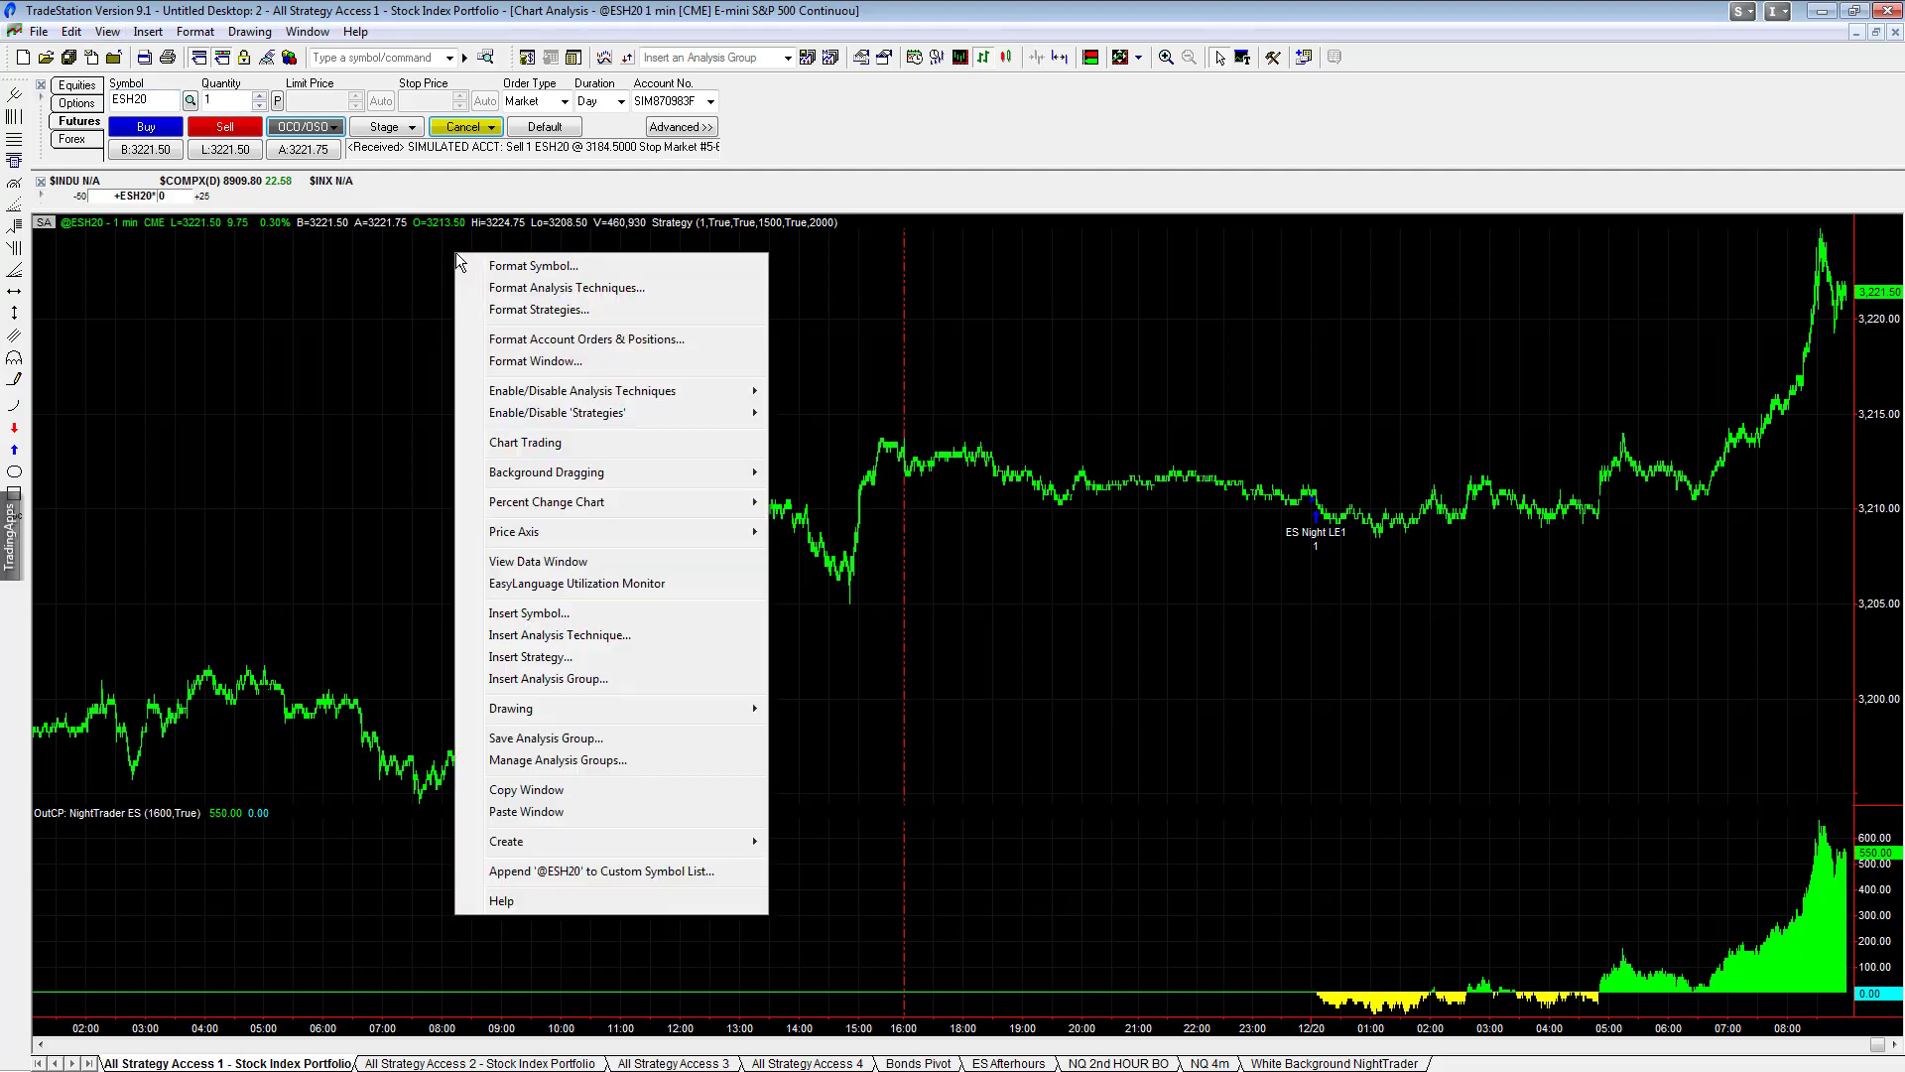
{"action": "left_click", "coordinate": [568, 339]}
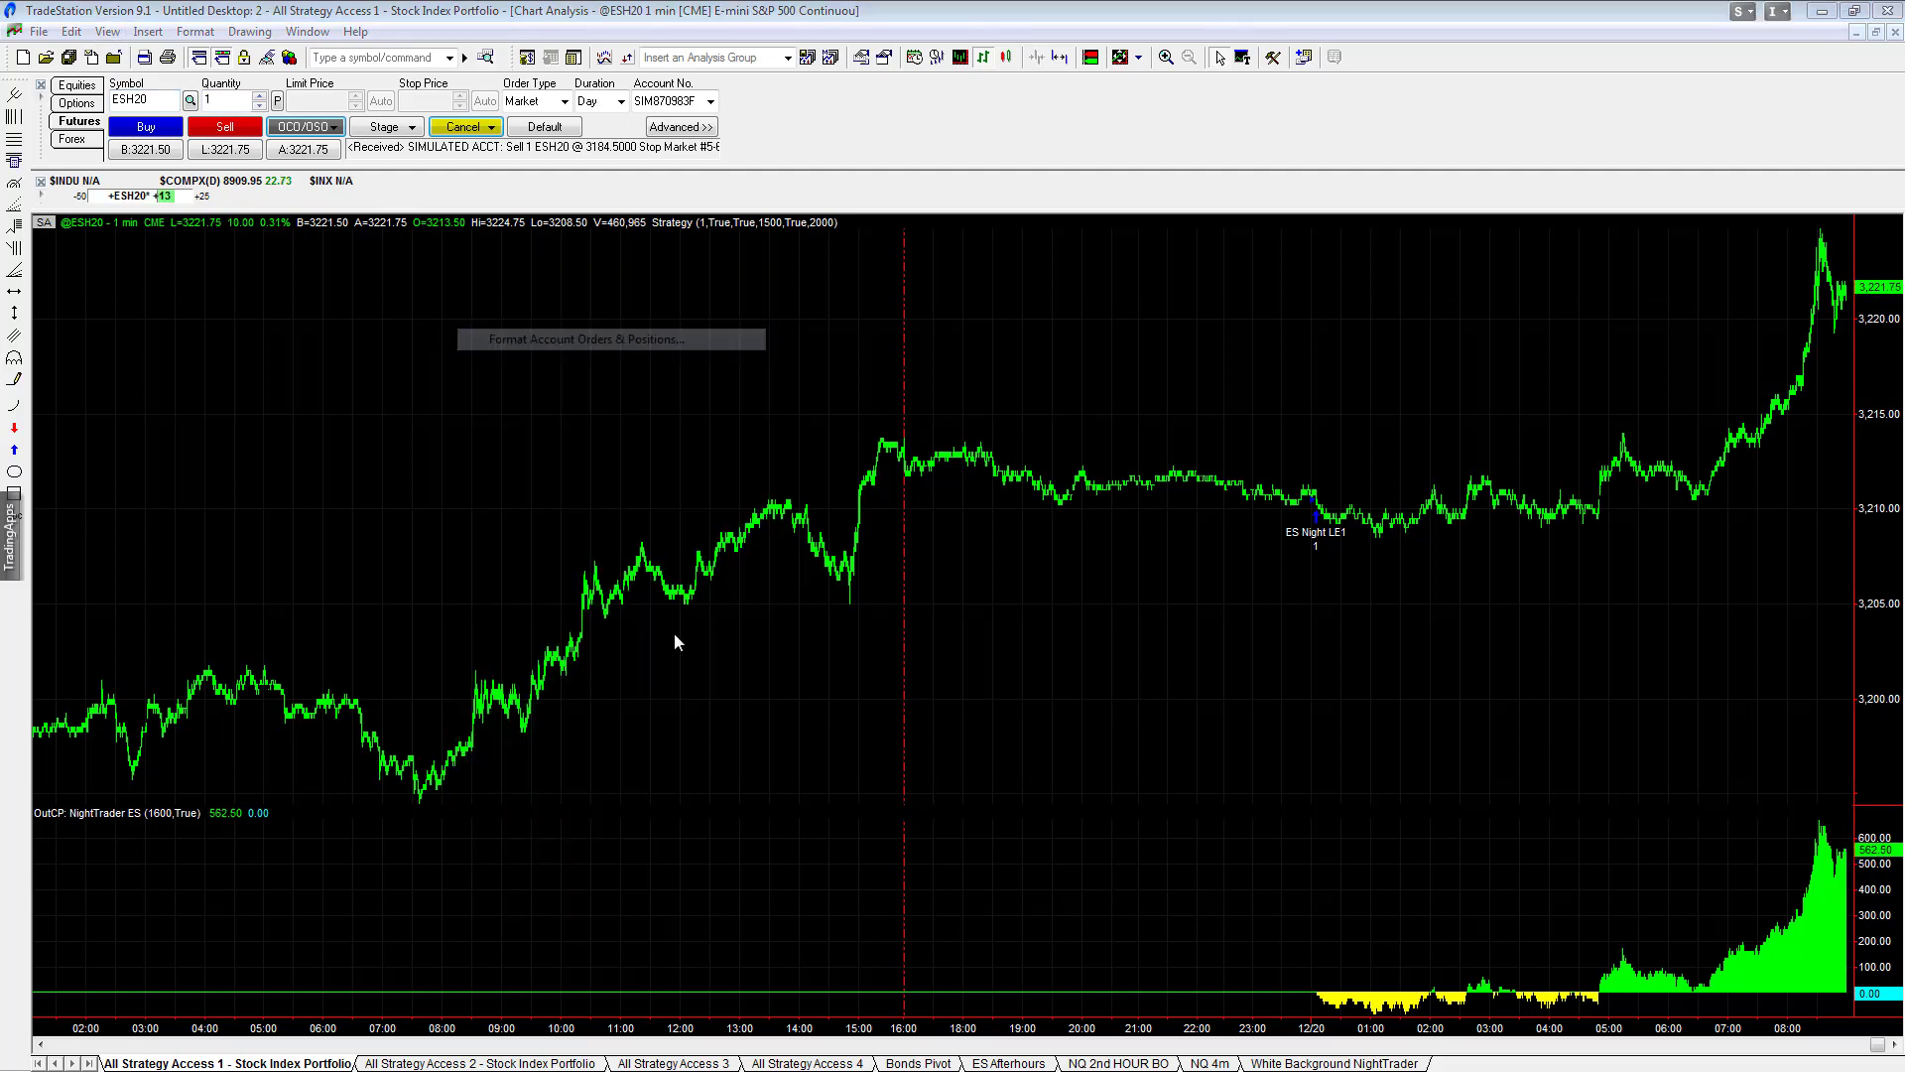
{"action": "left_click", "coordinate": [543, 591]}
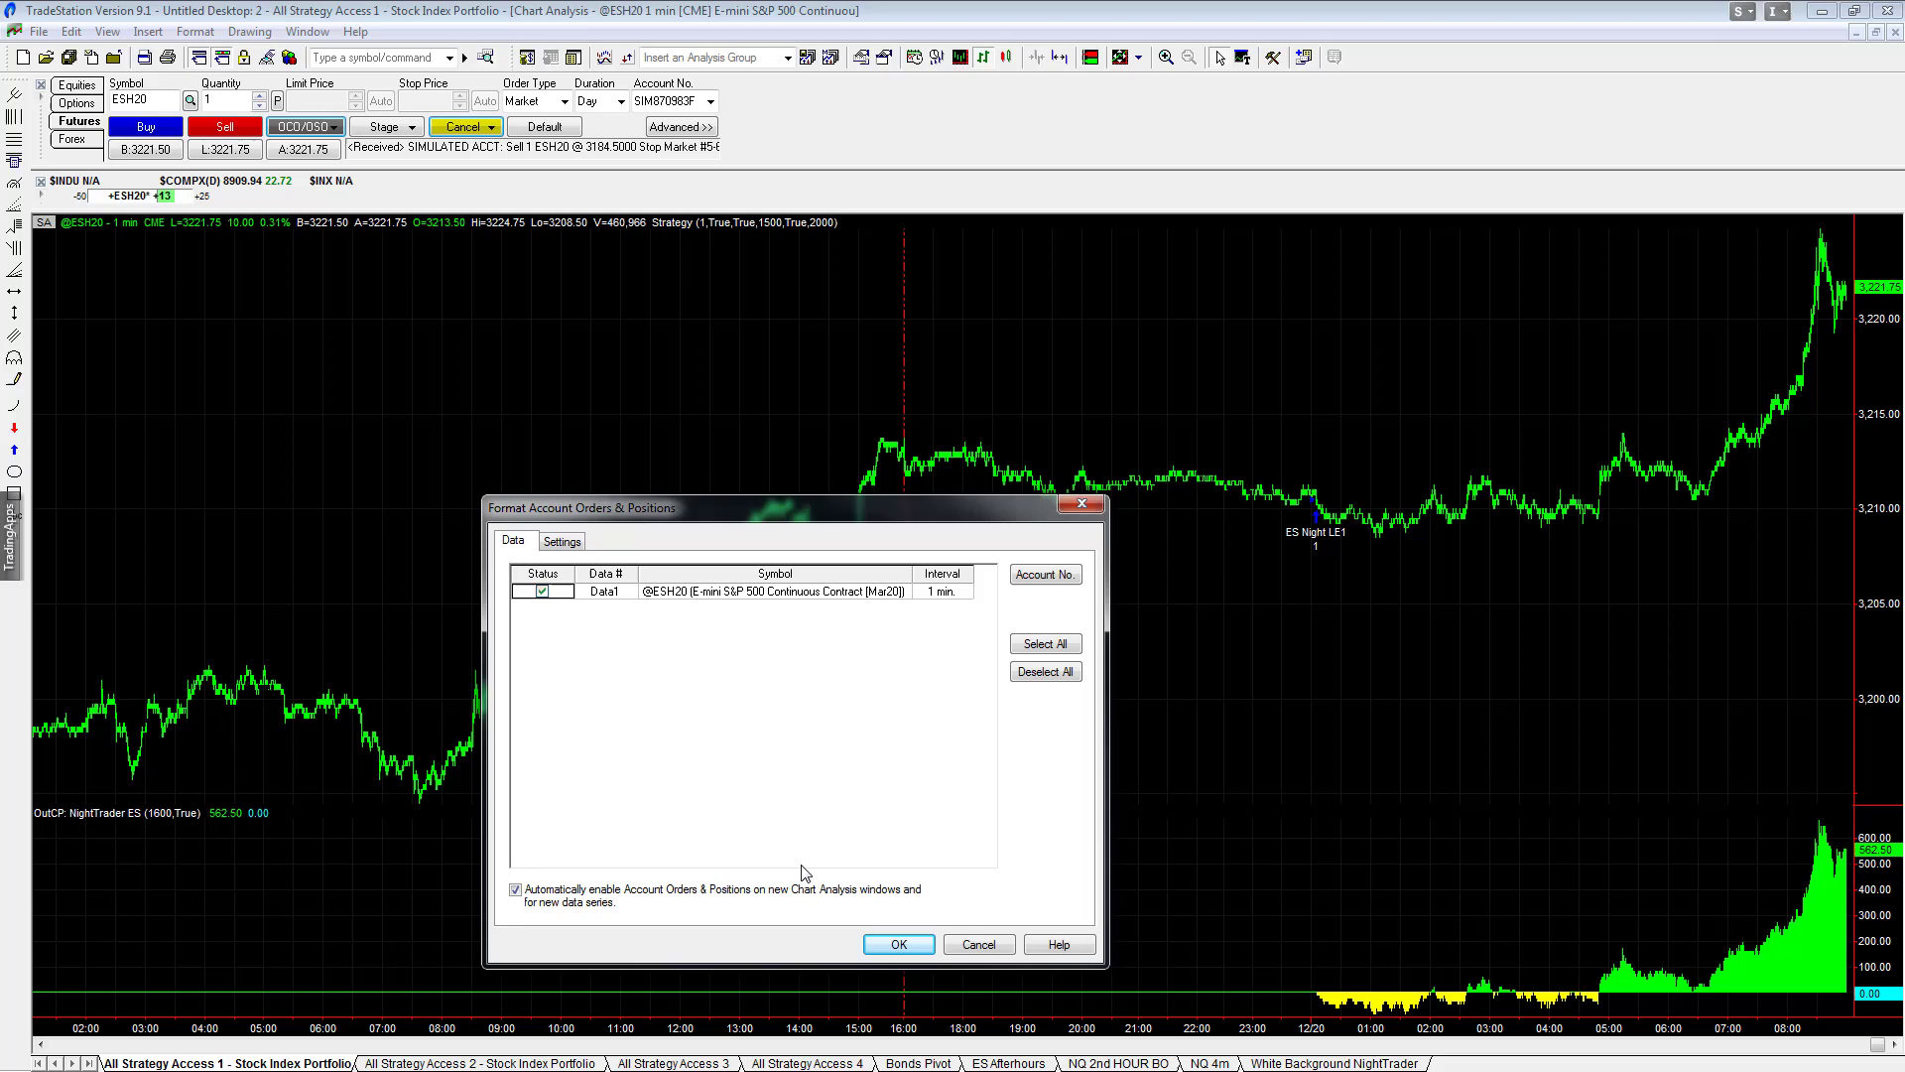
{"action": "left_click", "coordinate": [893, 947]}
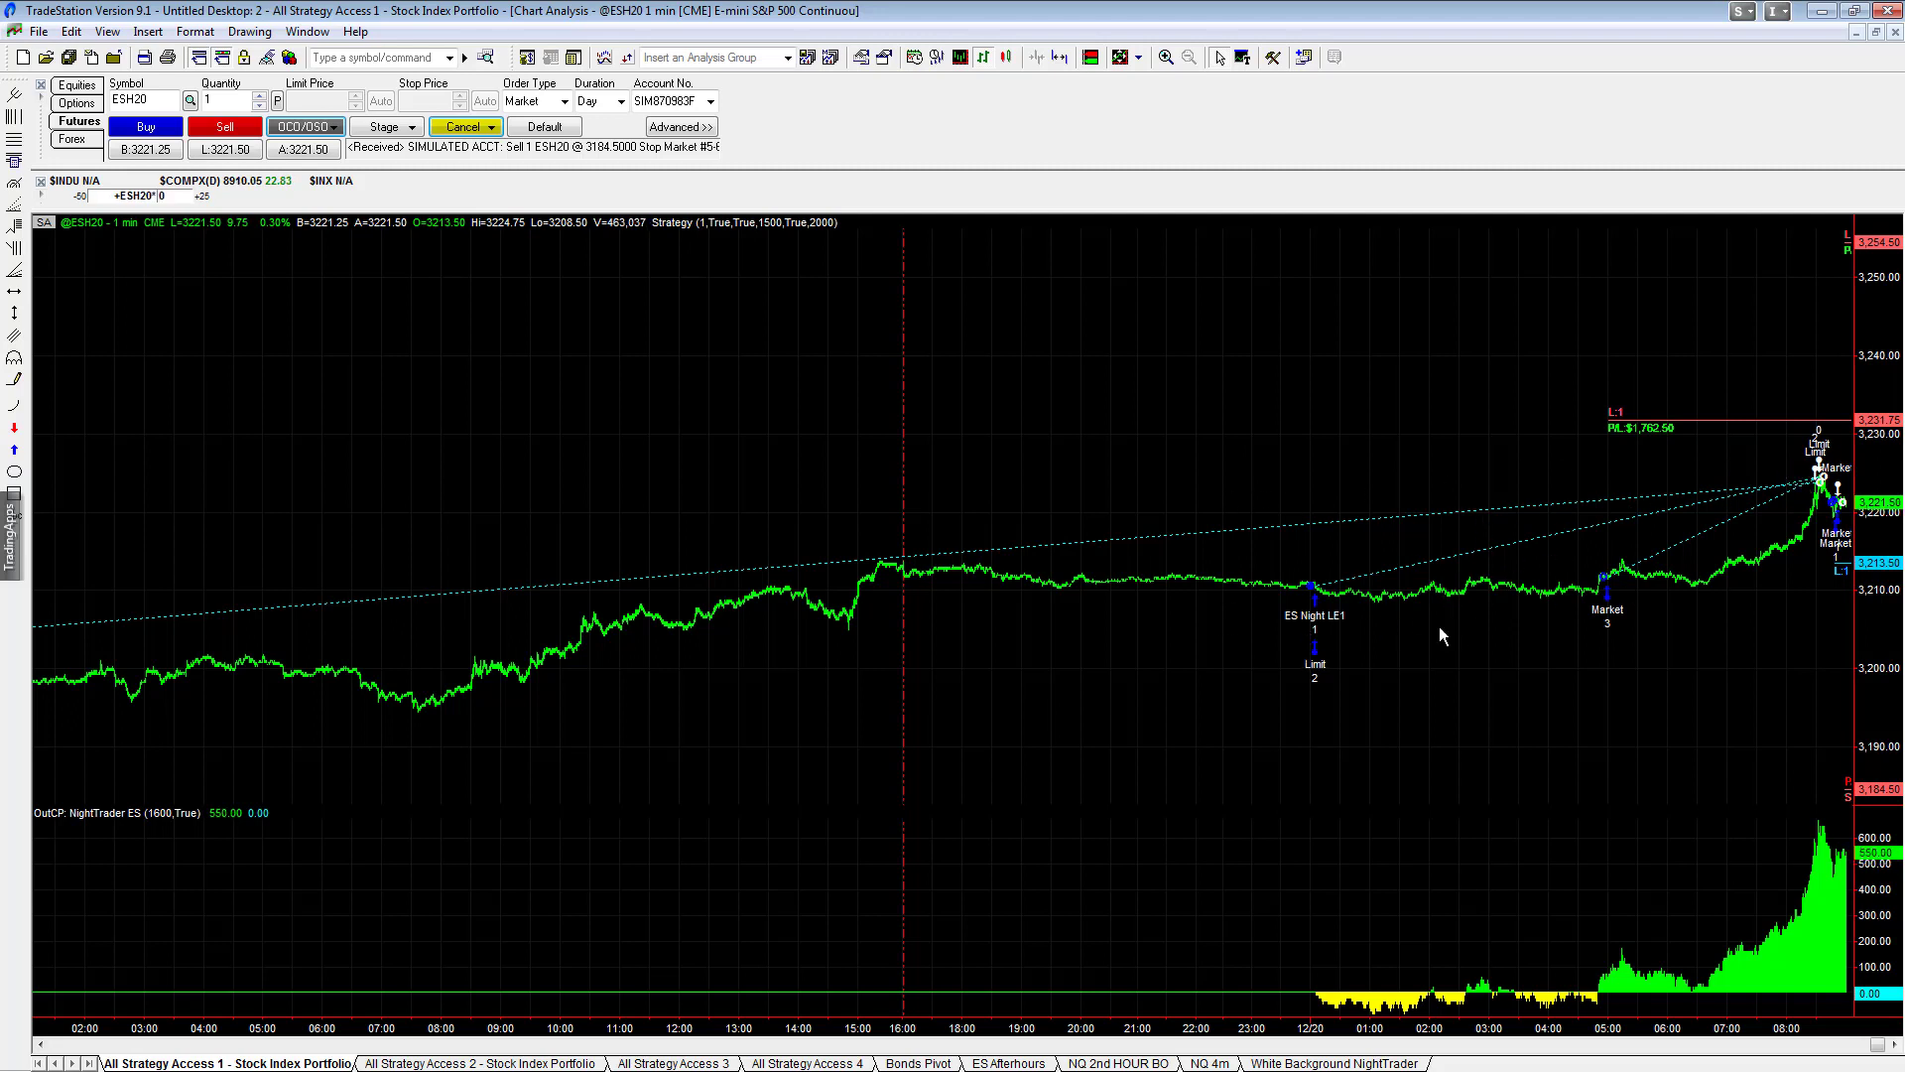
- Uncheck Data1 Status in Format Account Orders & Positions so order lines disappear
{"action": "right_click", "coordinate": [945, 349]}
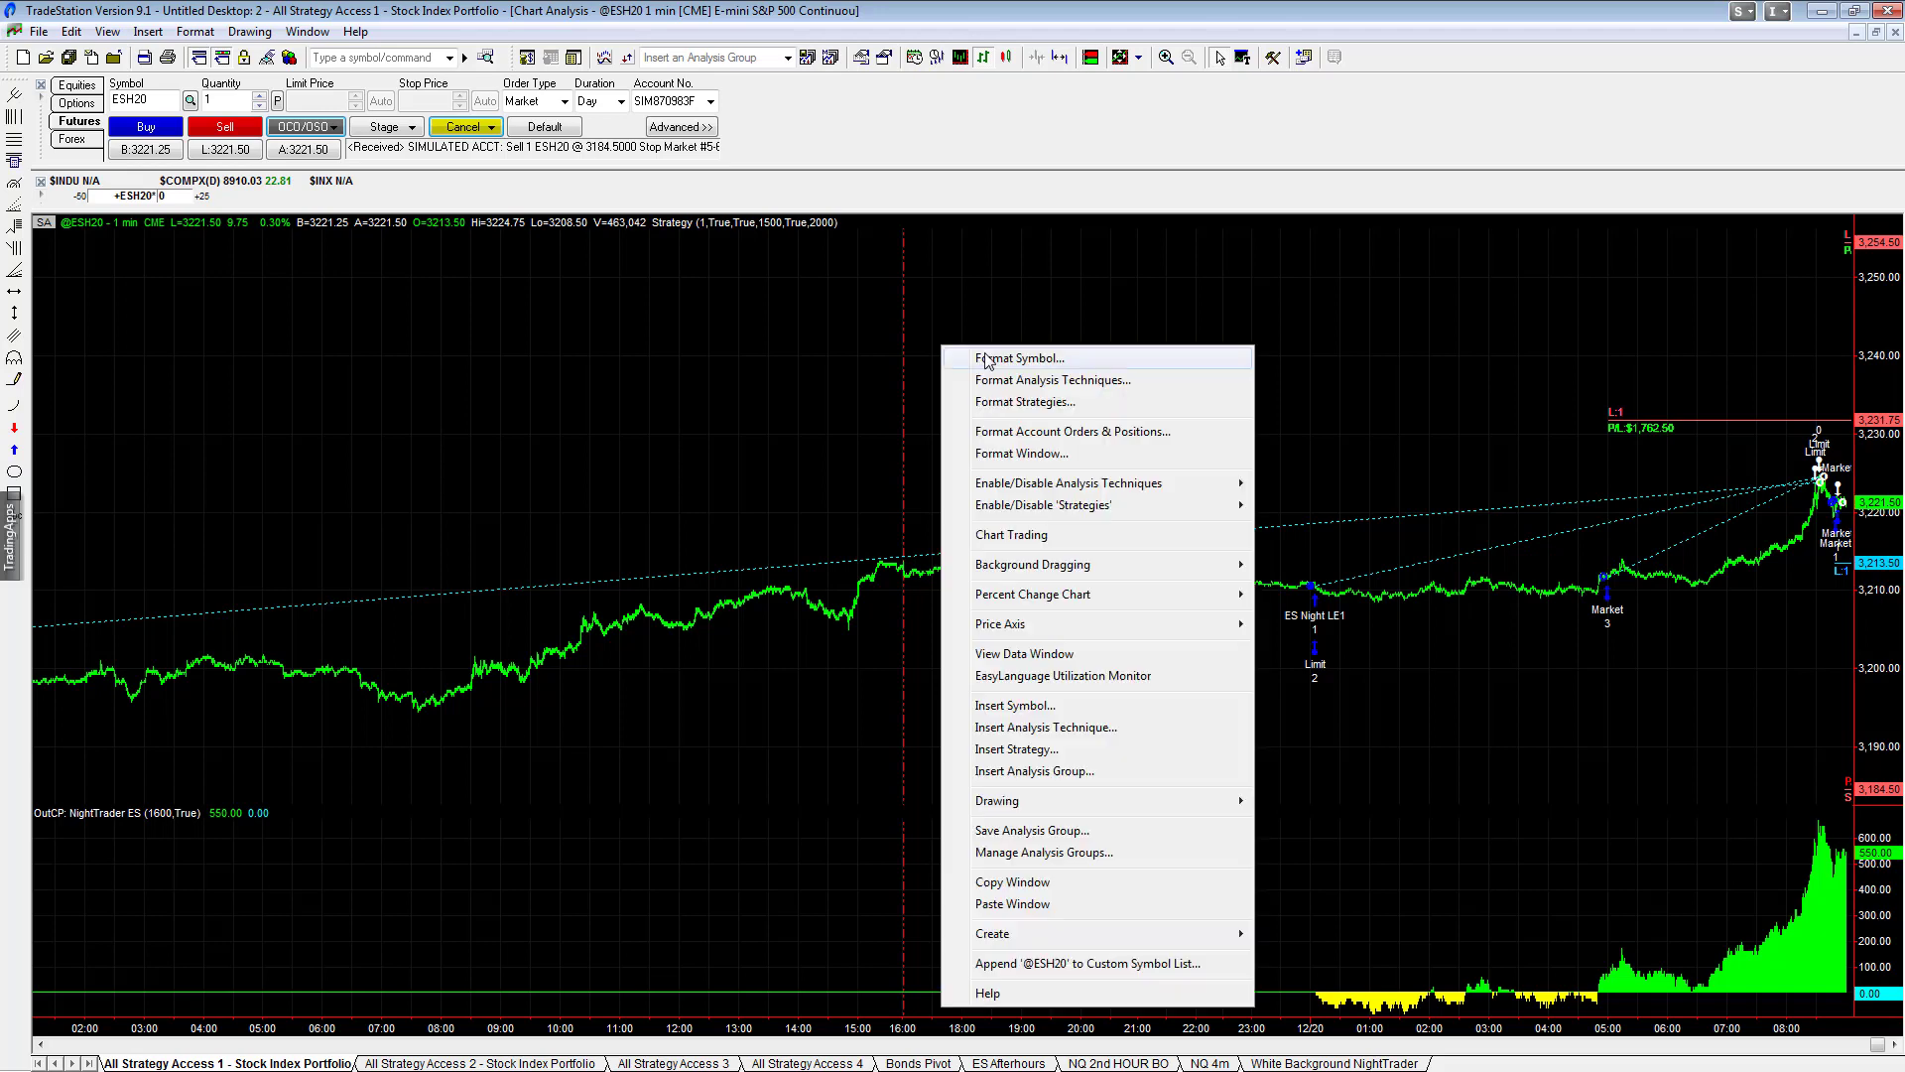
{"action": "left_click", "coordinate": [1032, 432]}
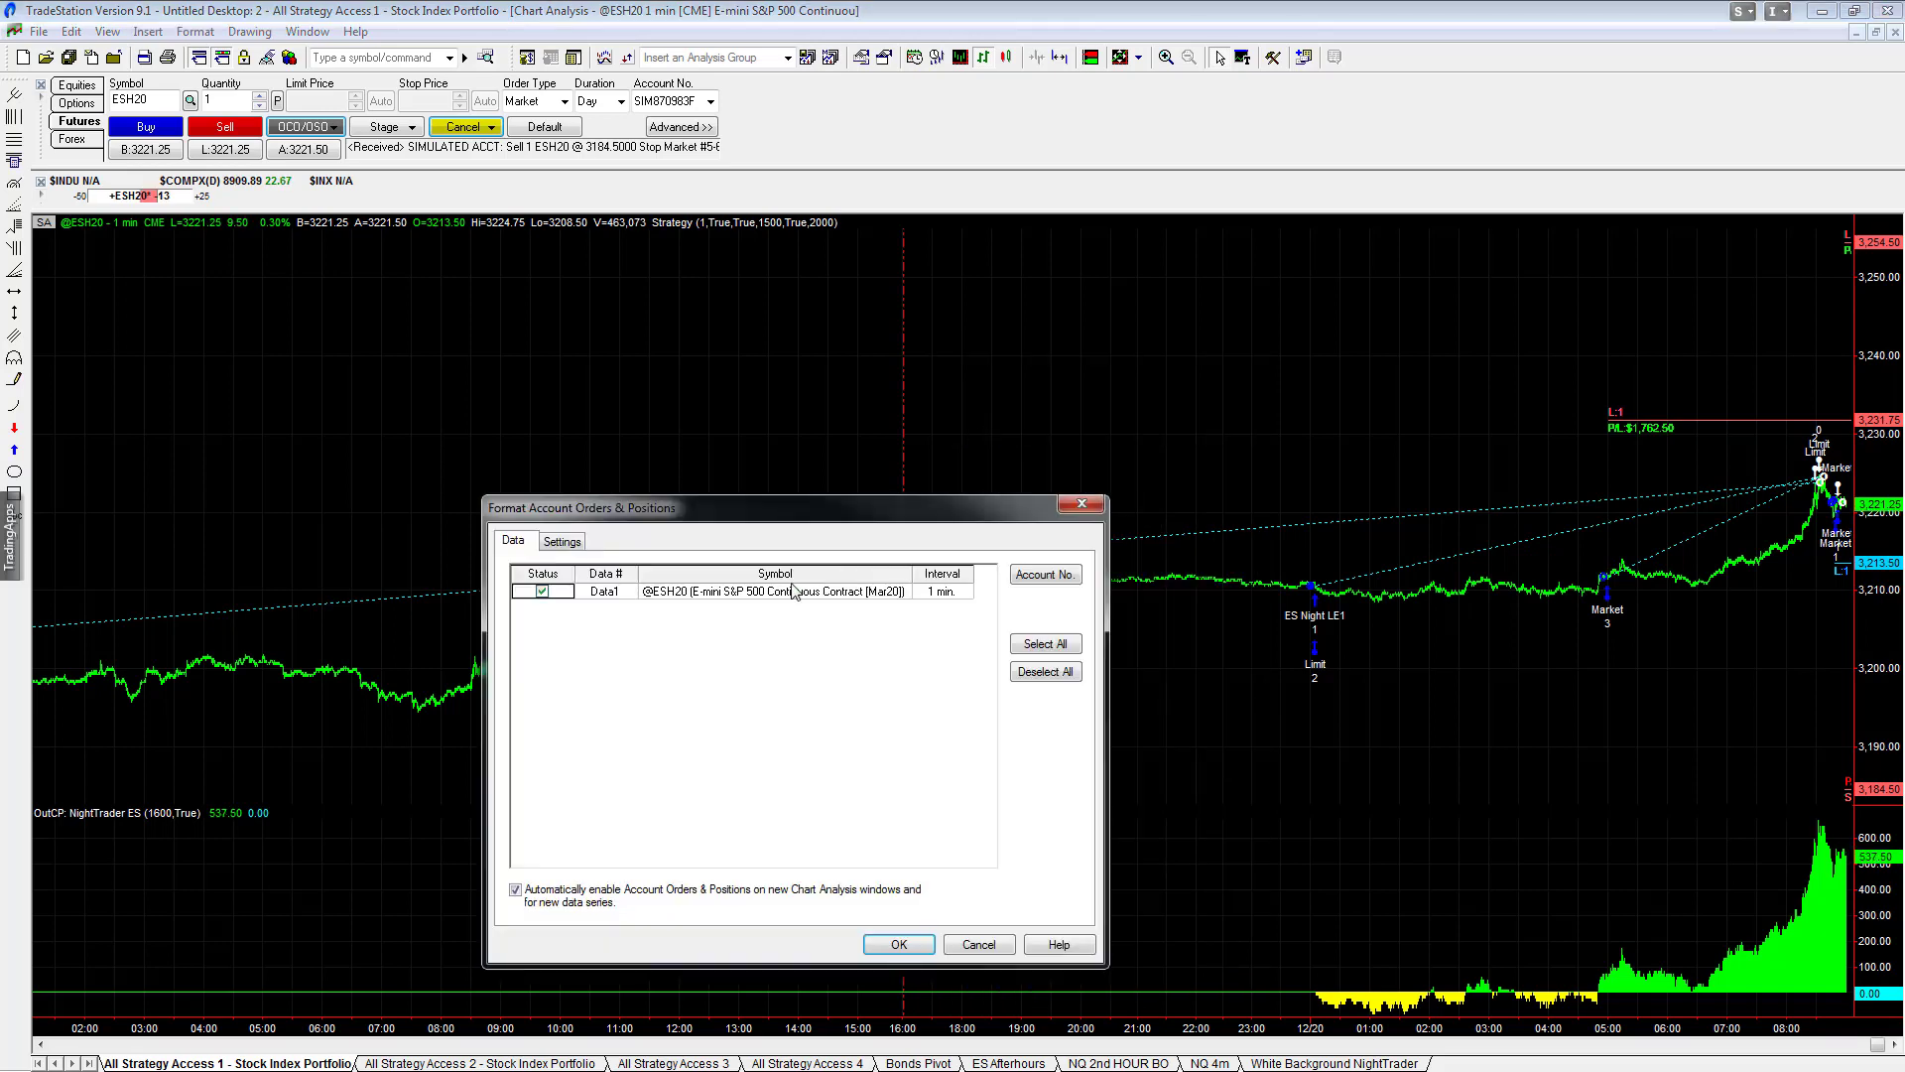
{"action": "left_click", "coordinate": [544, 591]}
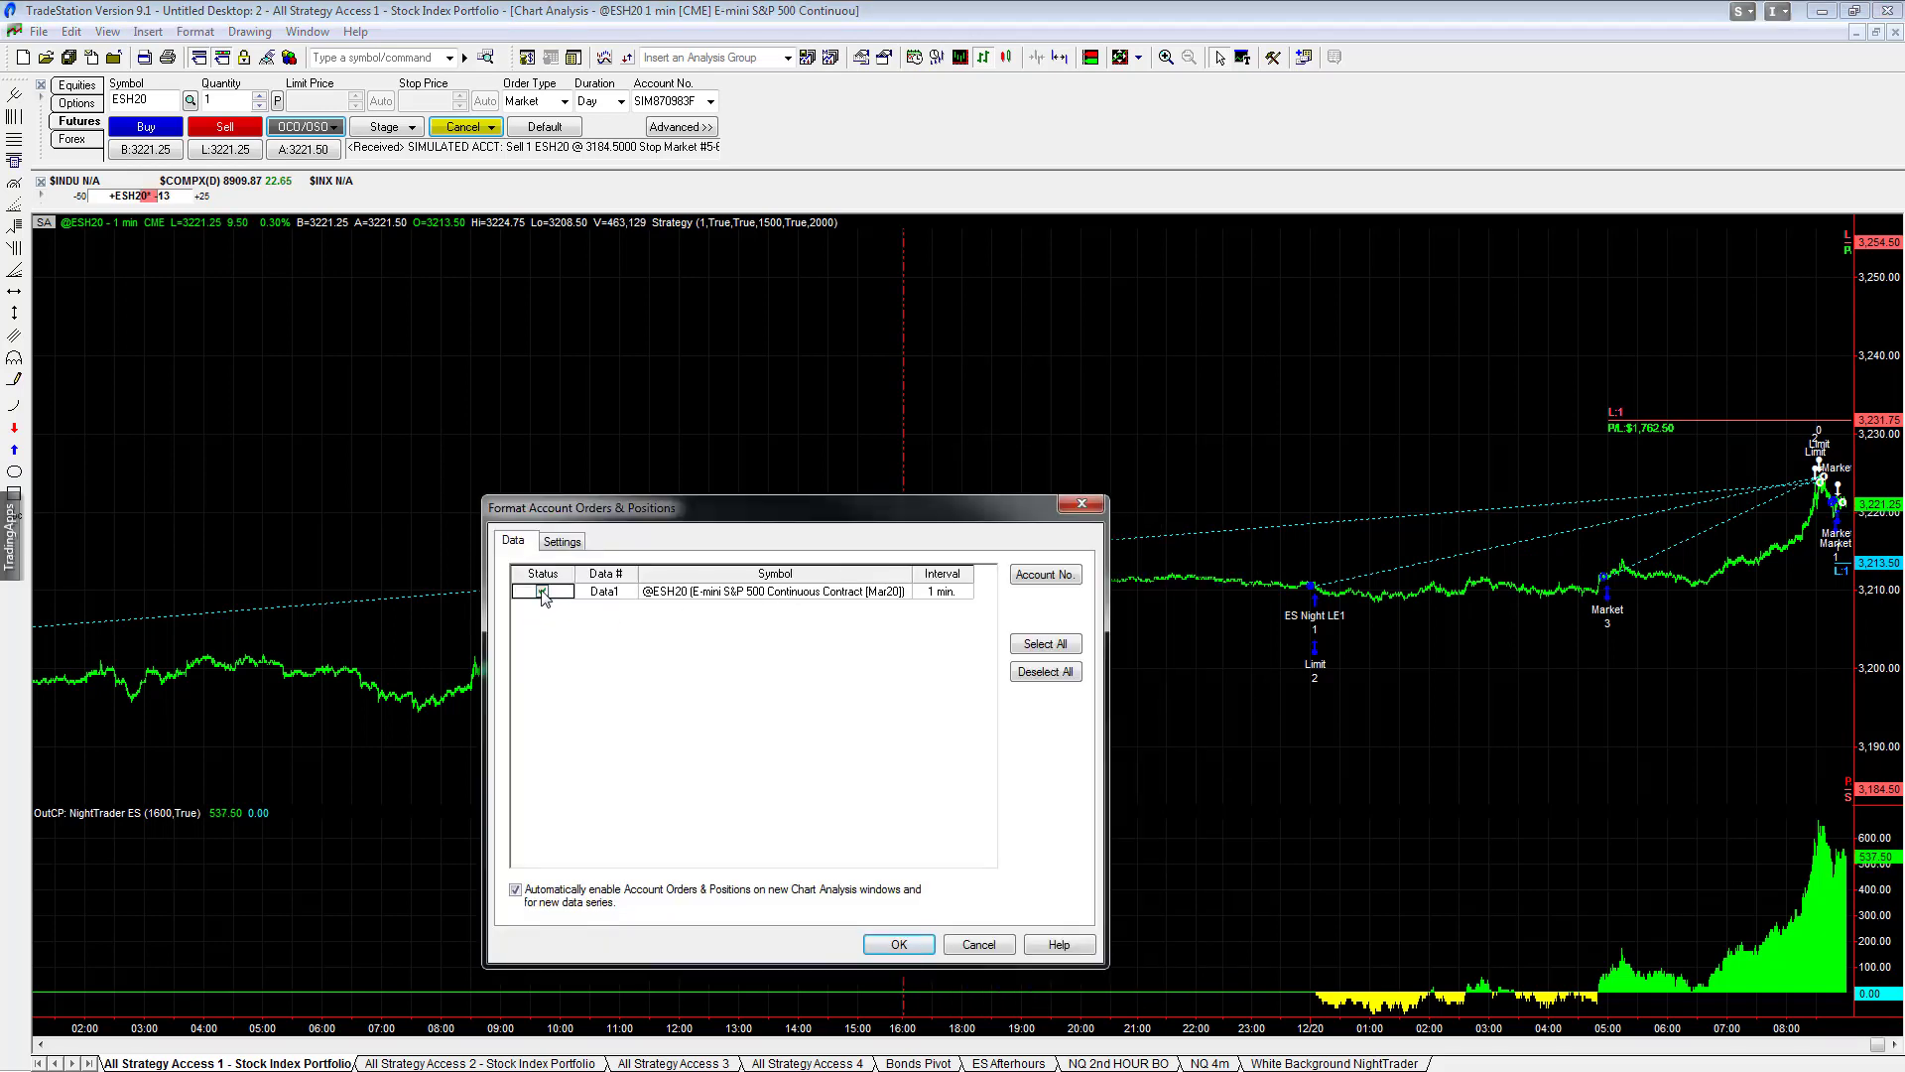
{"action": "left_click", "coordinate": [898, 944]}
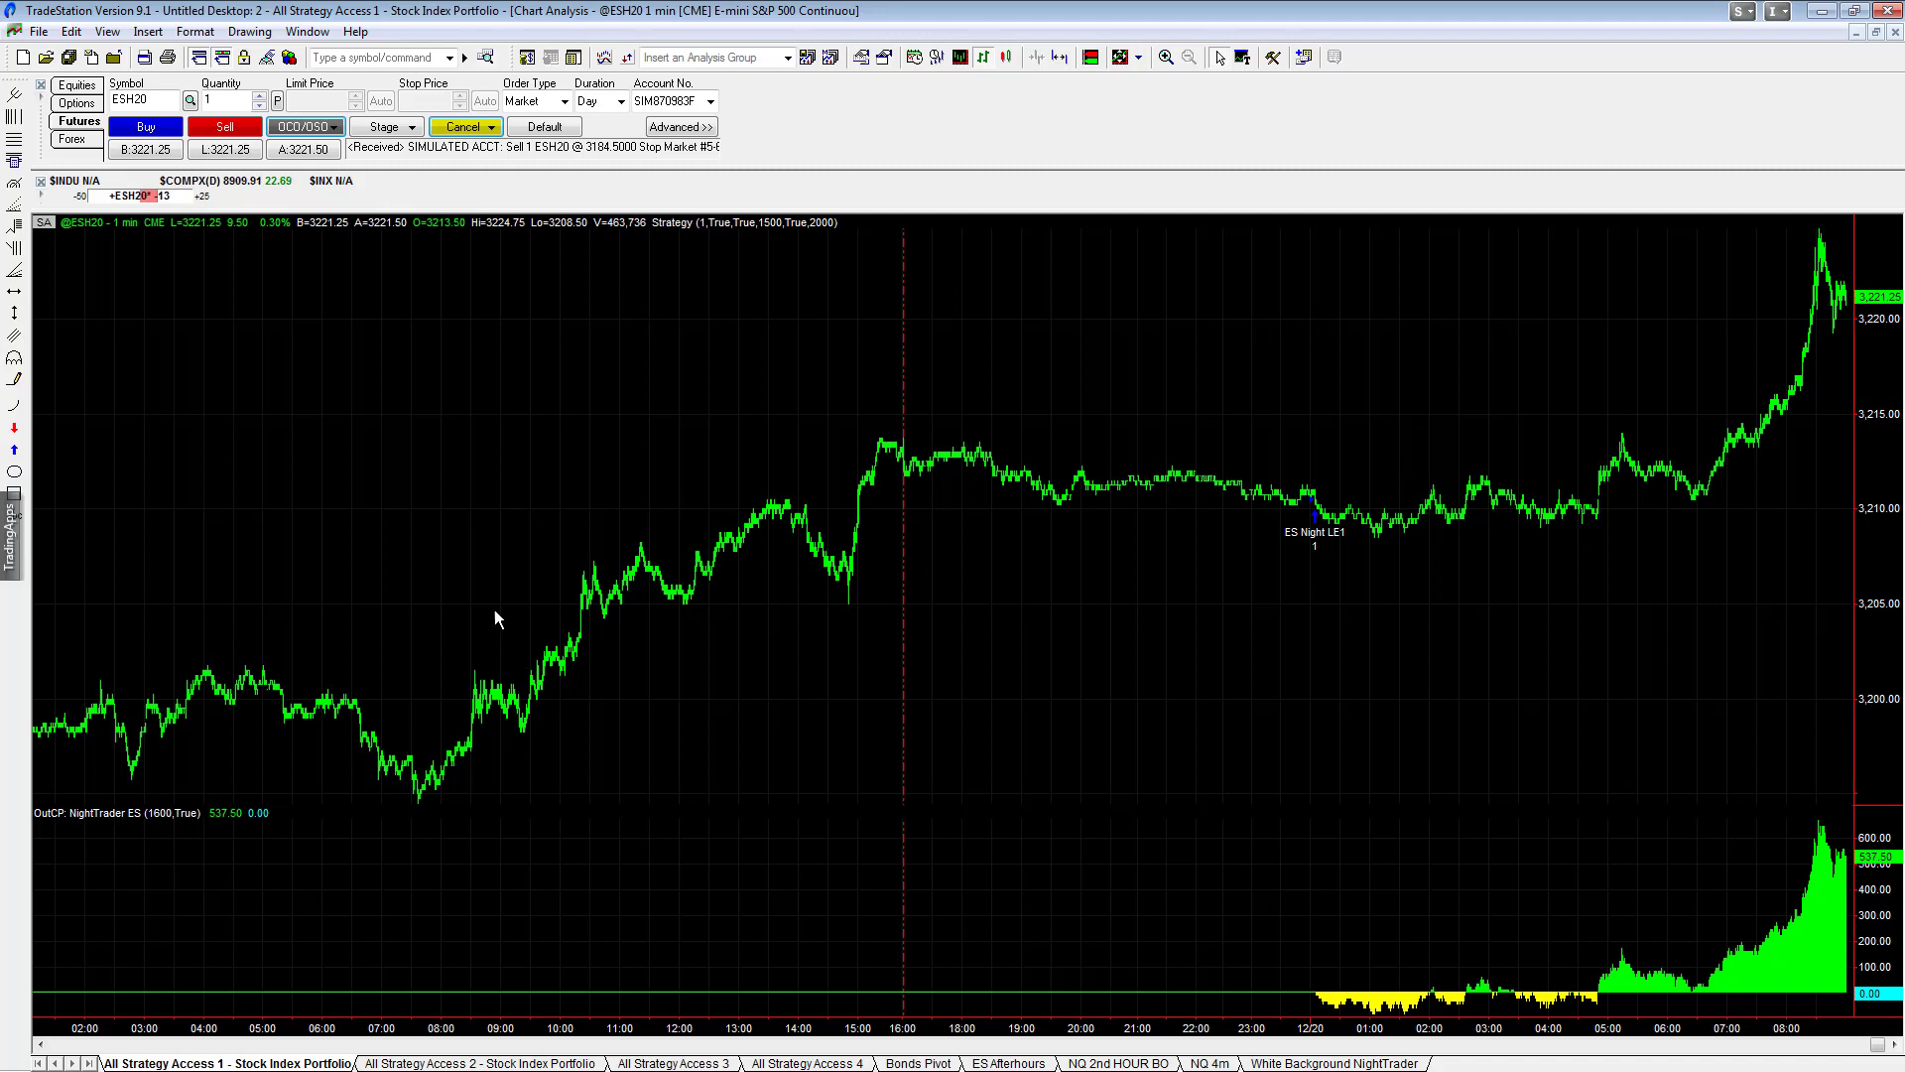
- Cancel the Sell 1 ESH20 3184.50 stop market order and confirm
{"action": "left_click", "coordinate": [492, 128]}
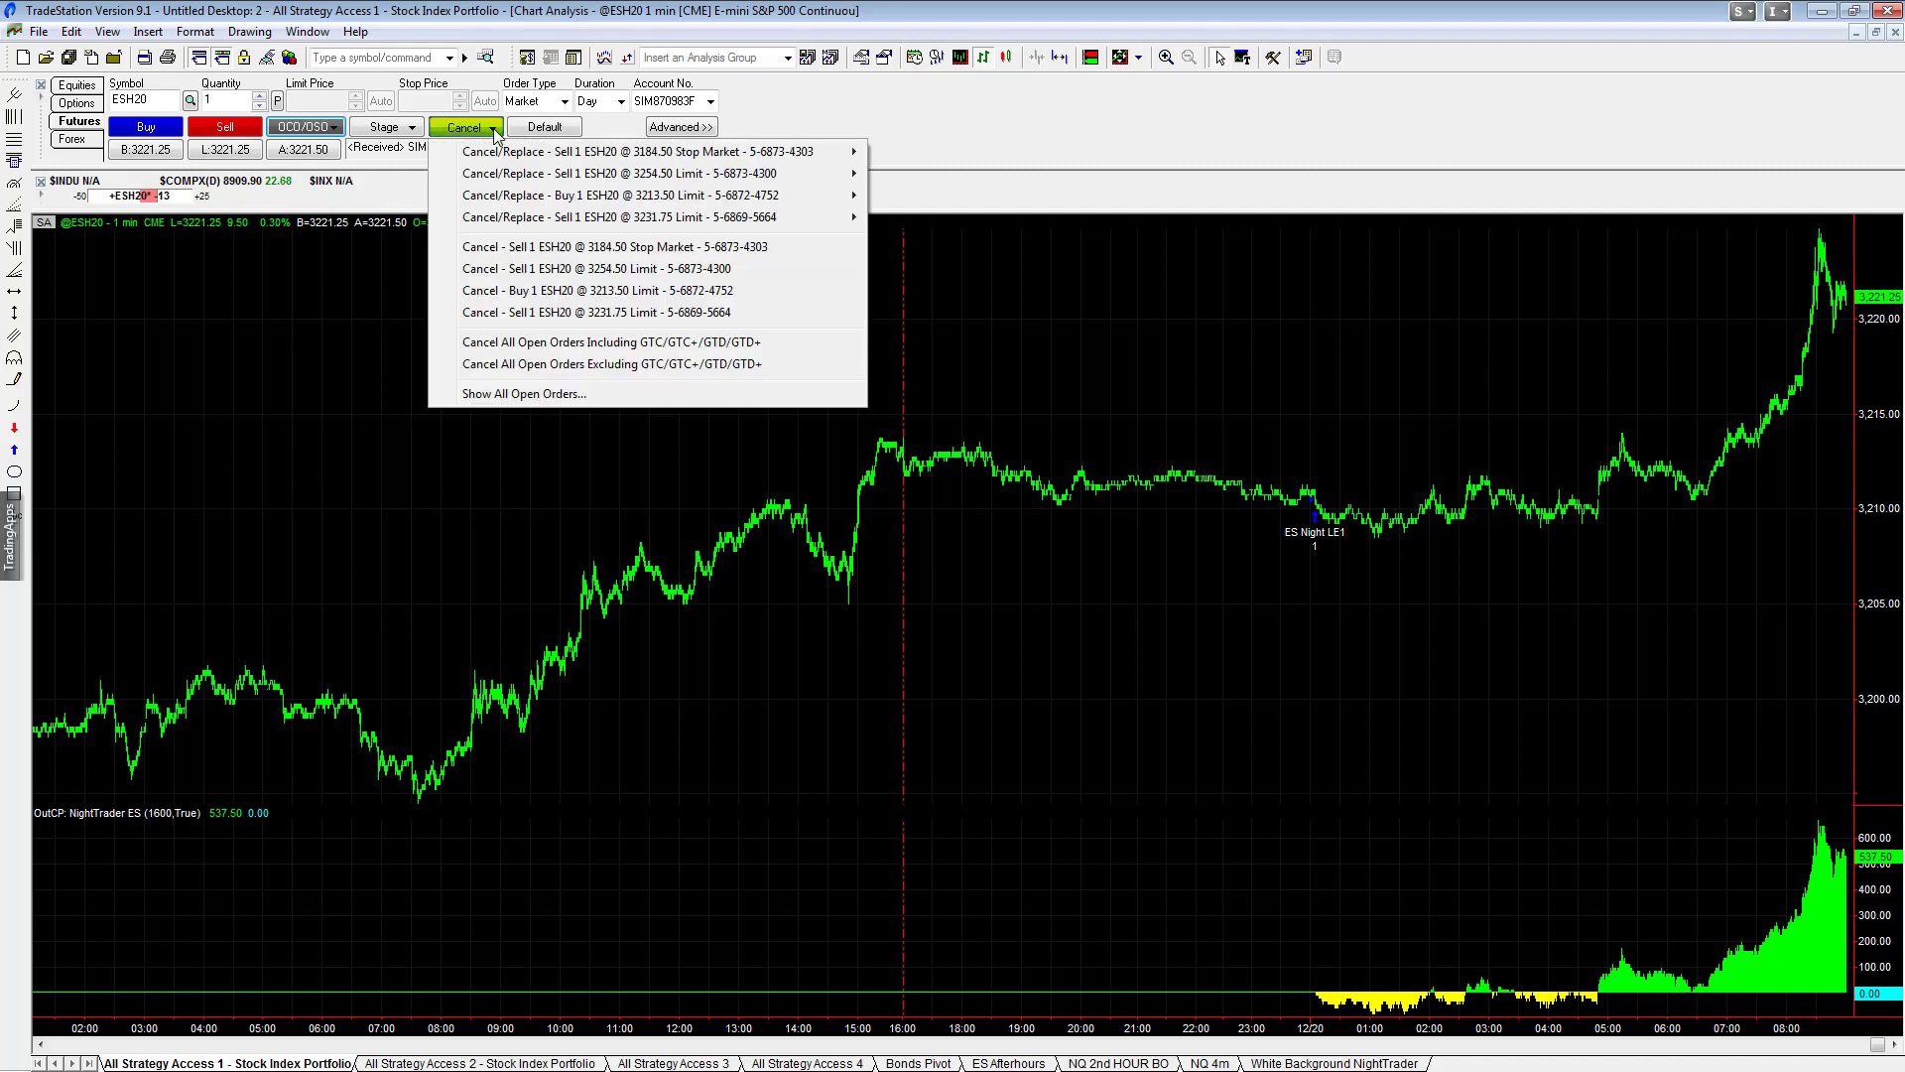
{"action": "left_click", "coordinate": [624, 250]}
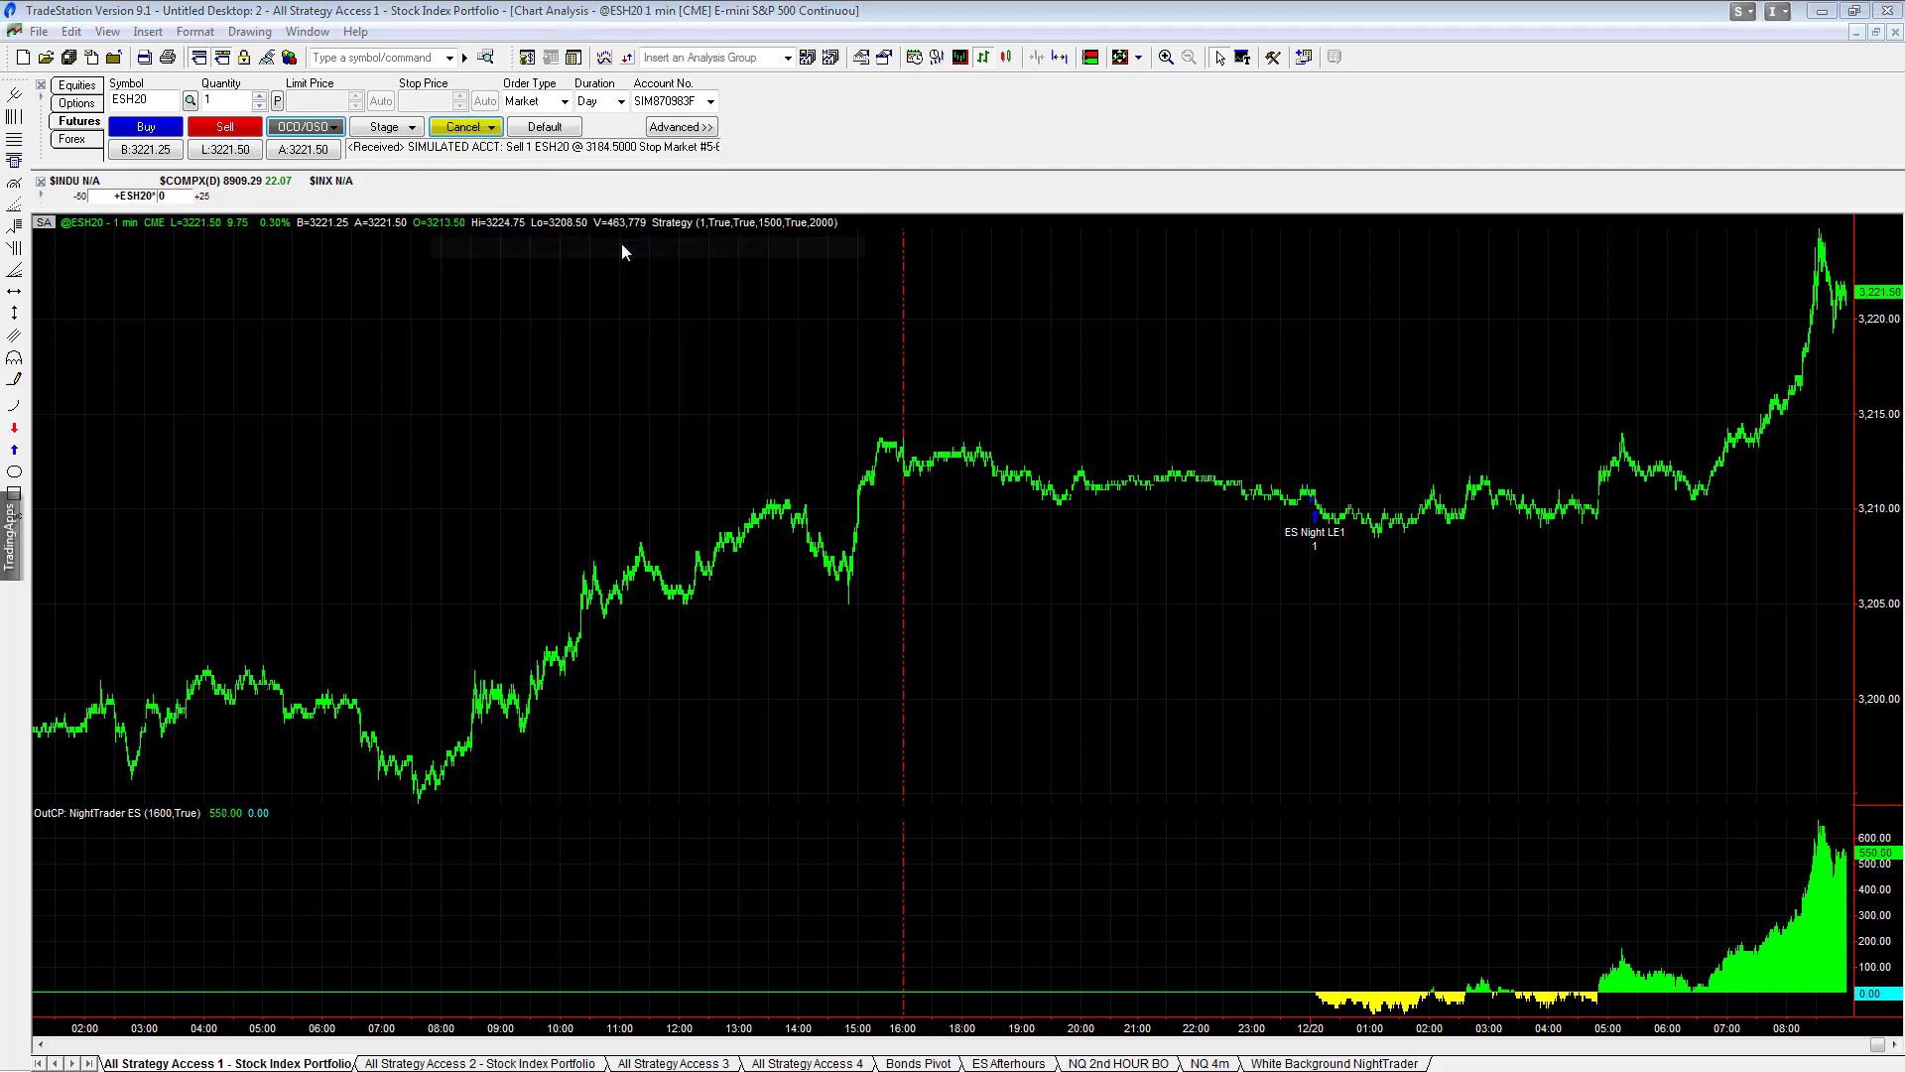
{"action": "left_click", "coordinate": [1005, 596]}
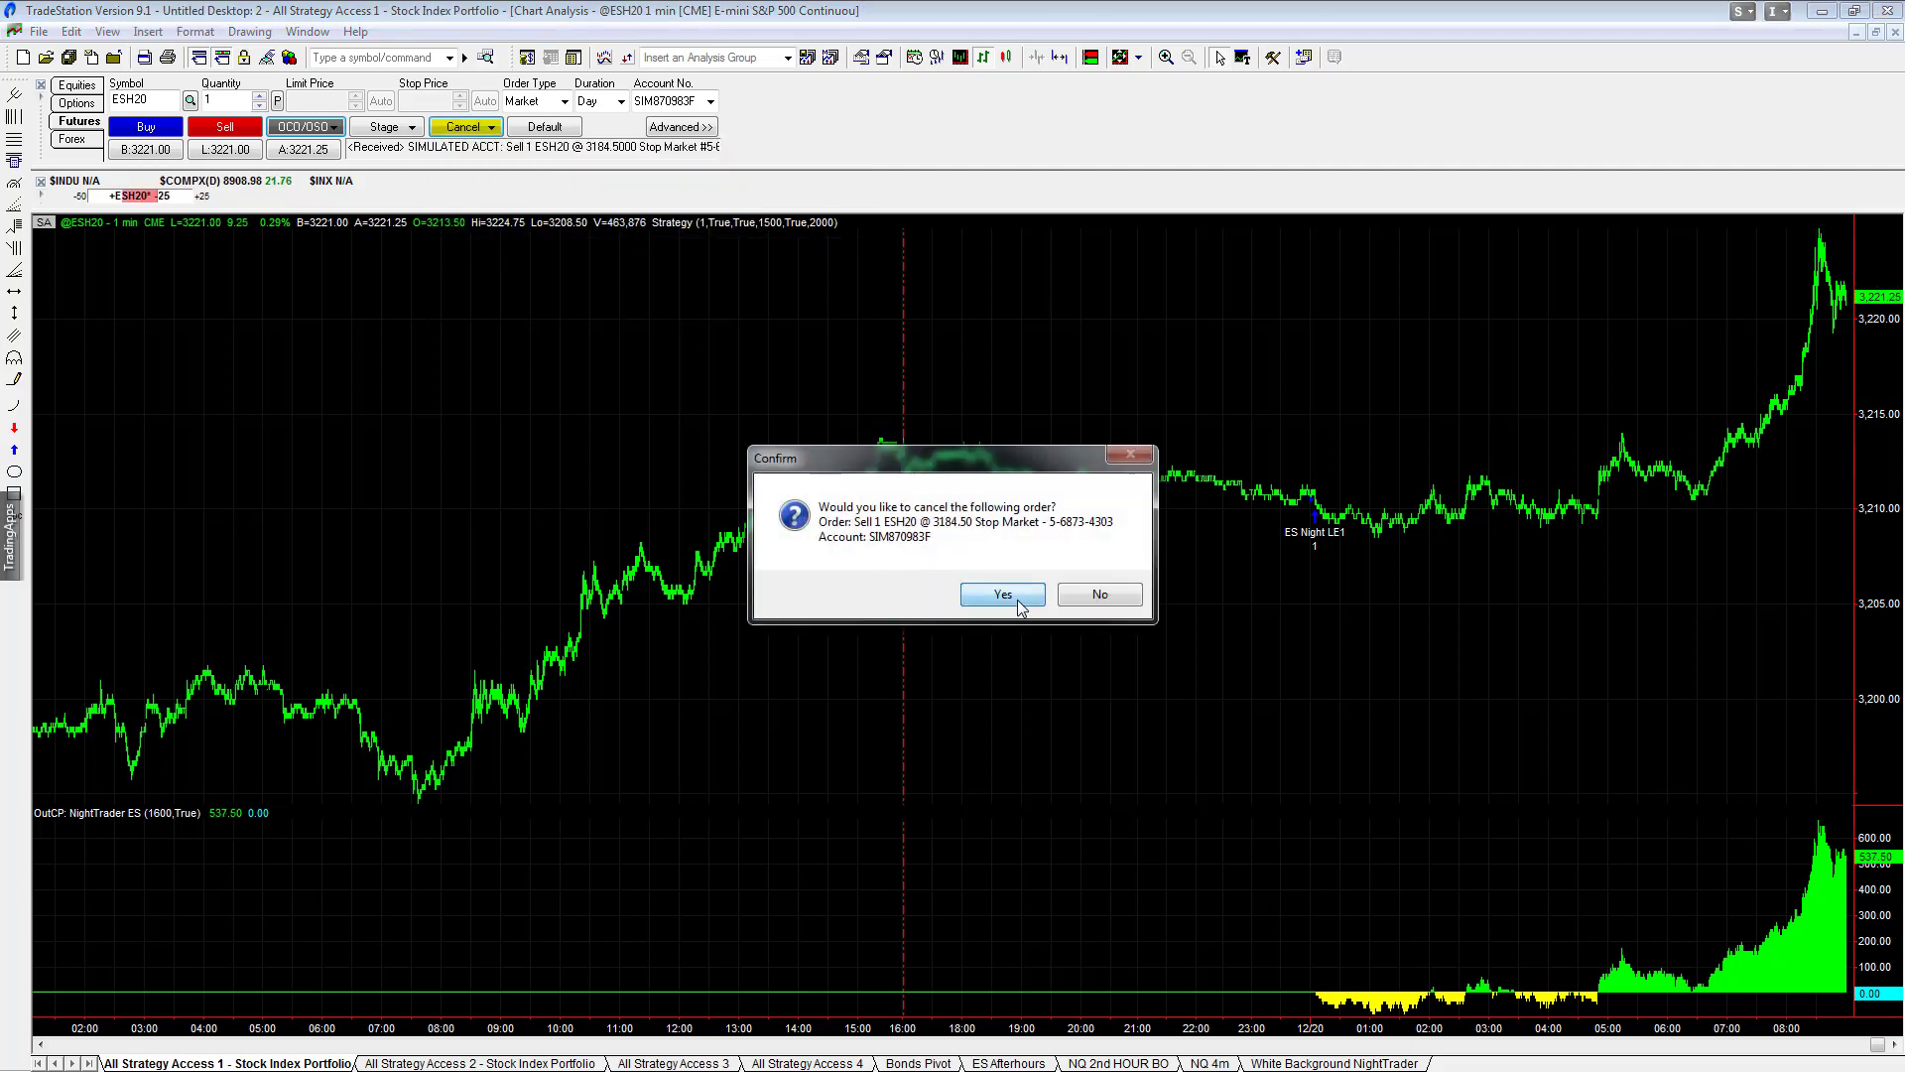
- Cancel the Sell 1 ESH20 3254.50 limit order, then check the cancel list is empty
{"action": "left_click", "coordinate": [493, 129]}
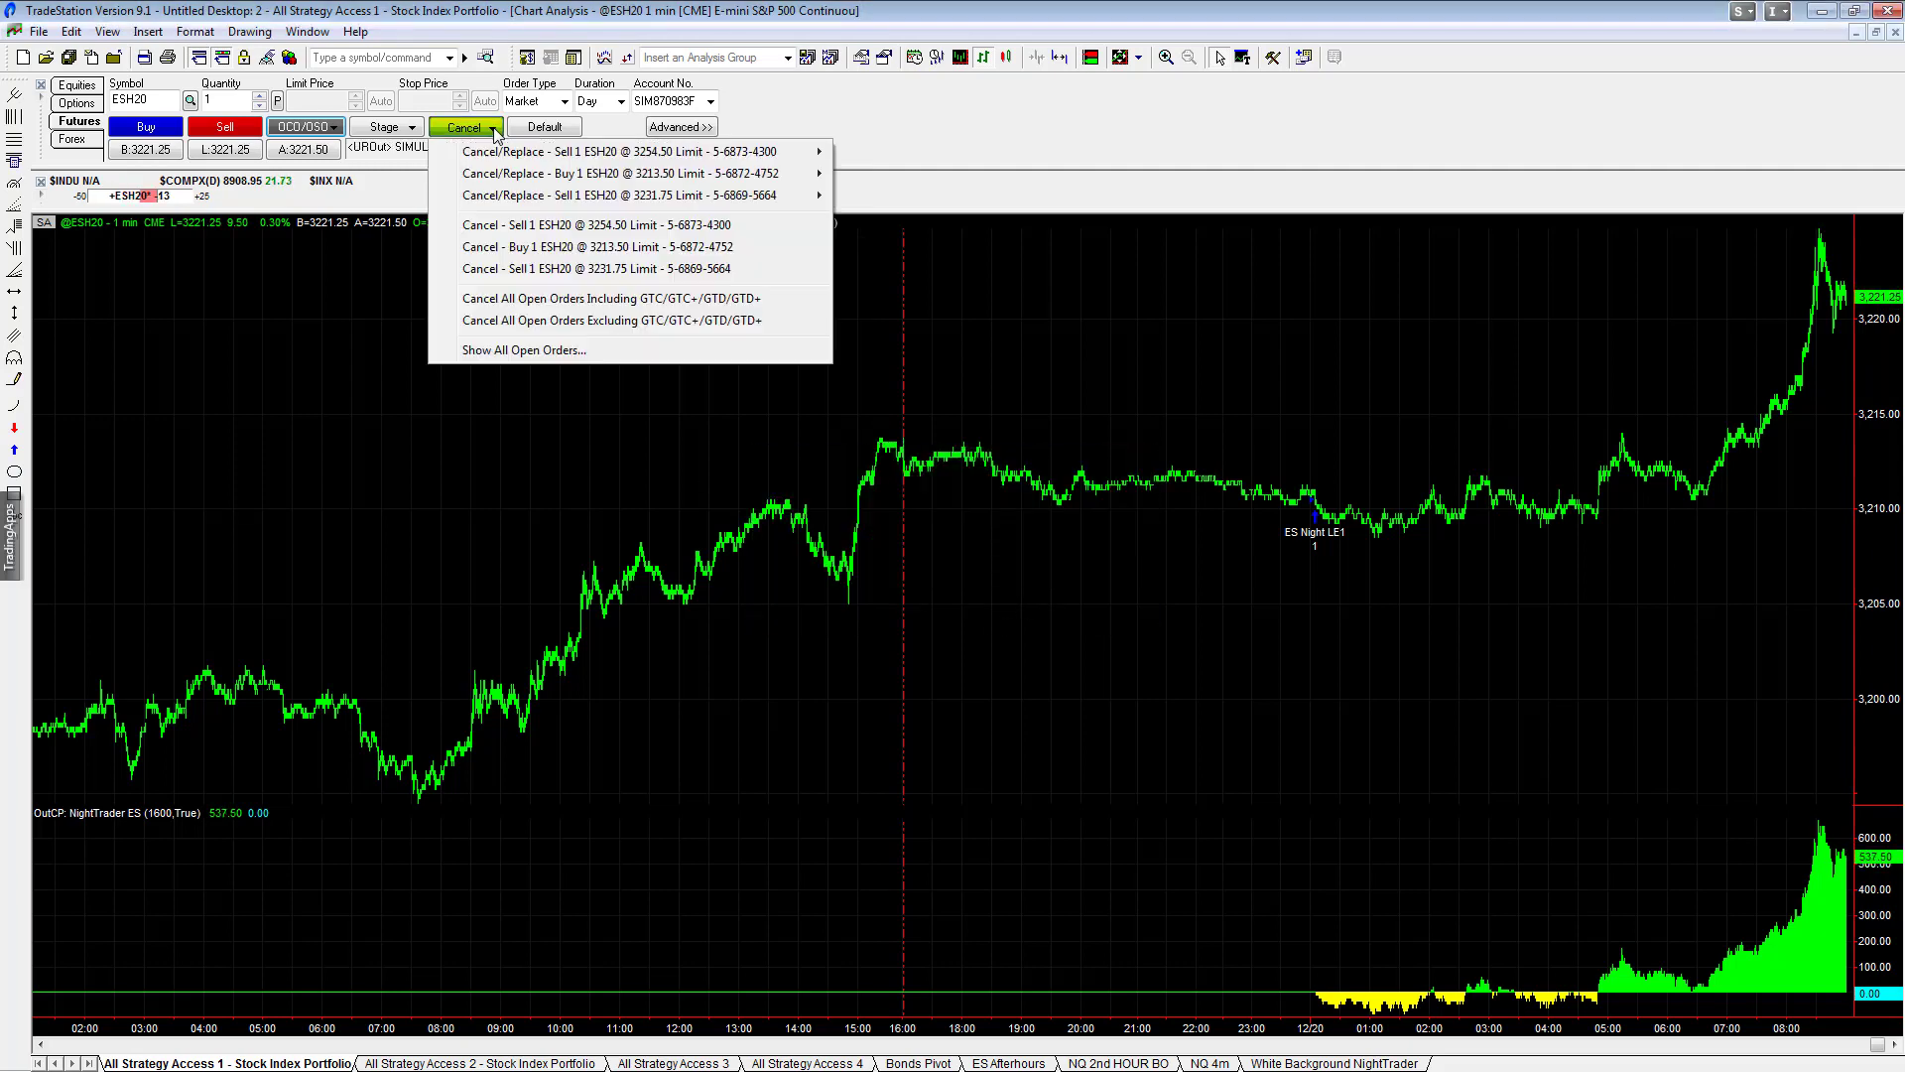
{"action": "left_click", "coordinate": [612, 227]}
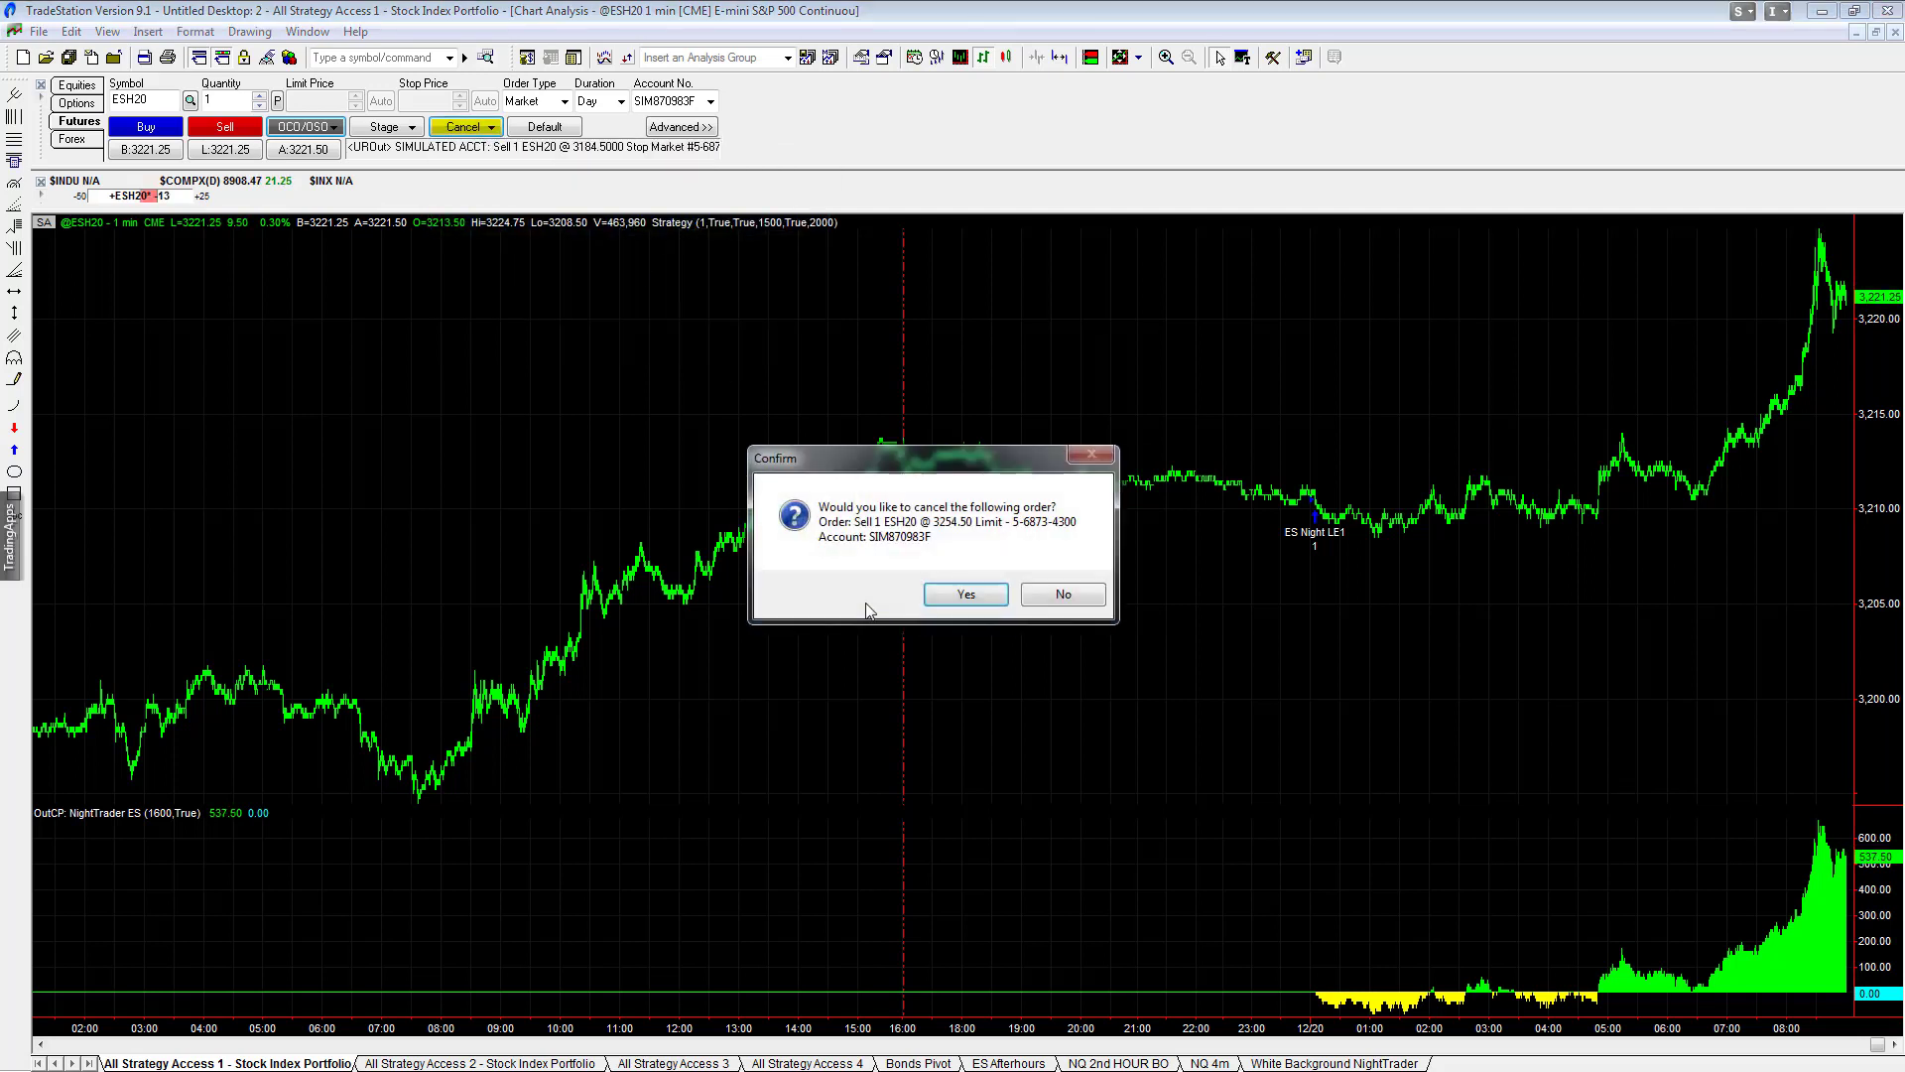
{"action": "left_click", "coordinate": [963, 596]}
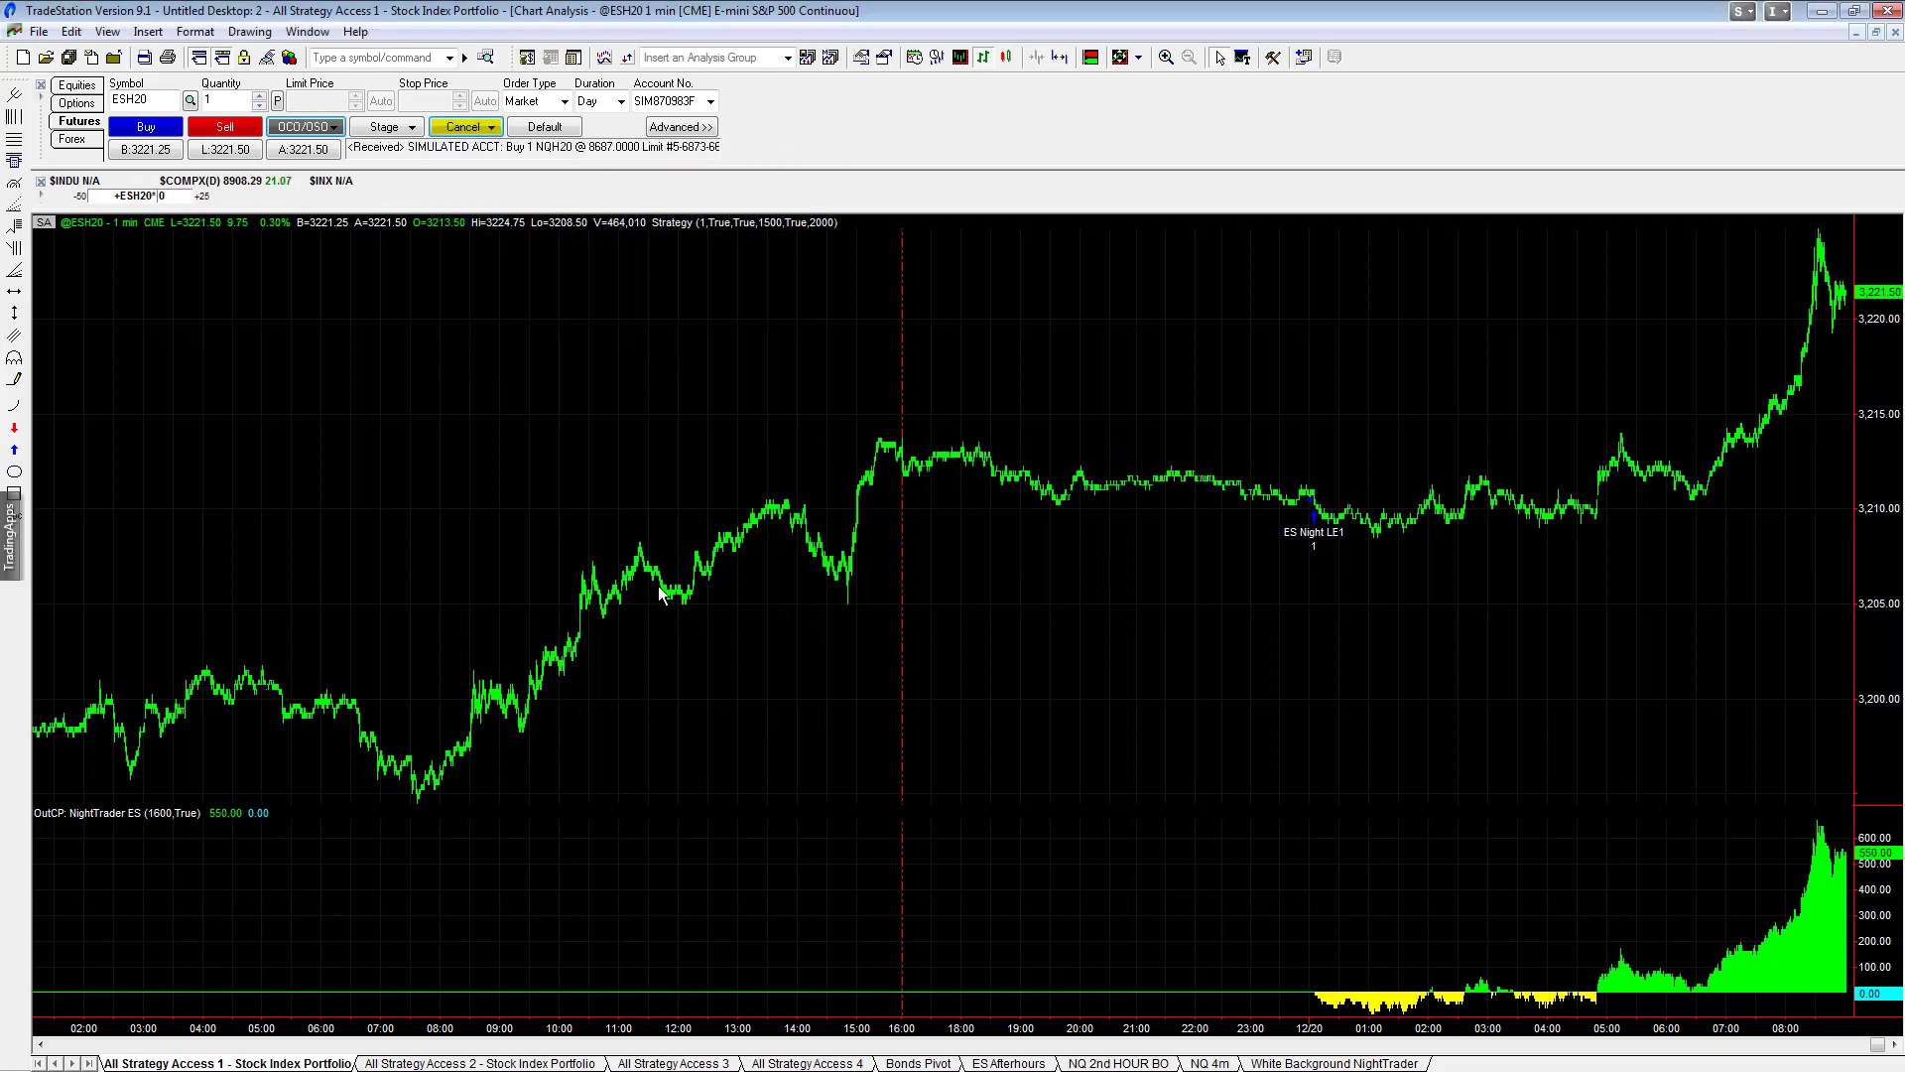
{"action": "left_click", "coordinate": [493, 129]}
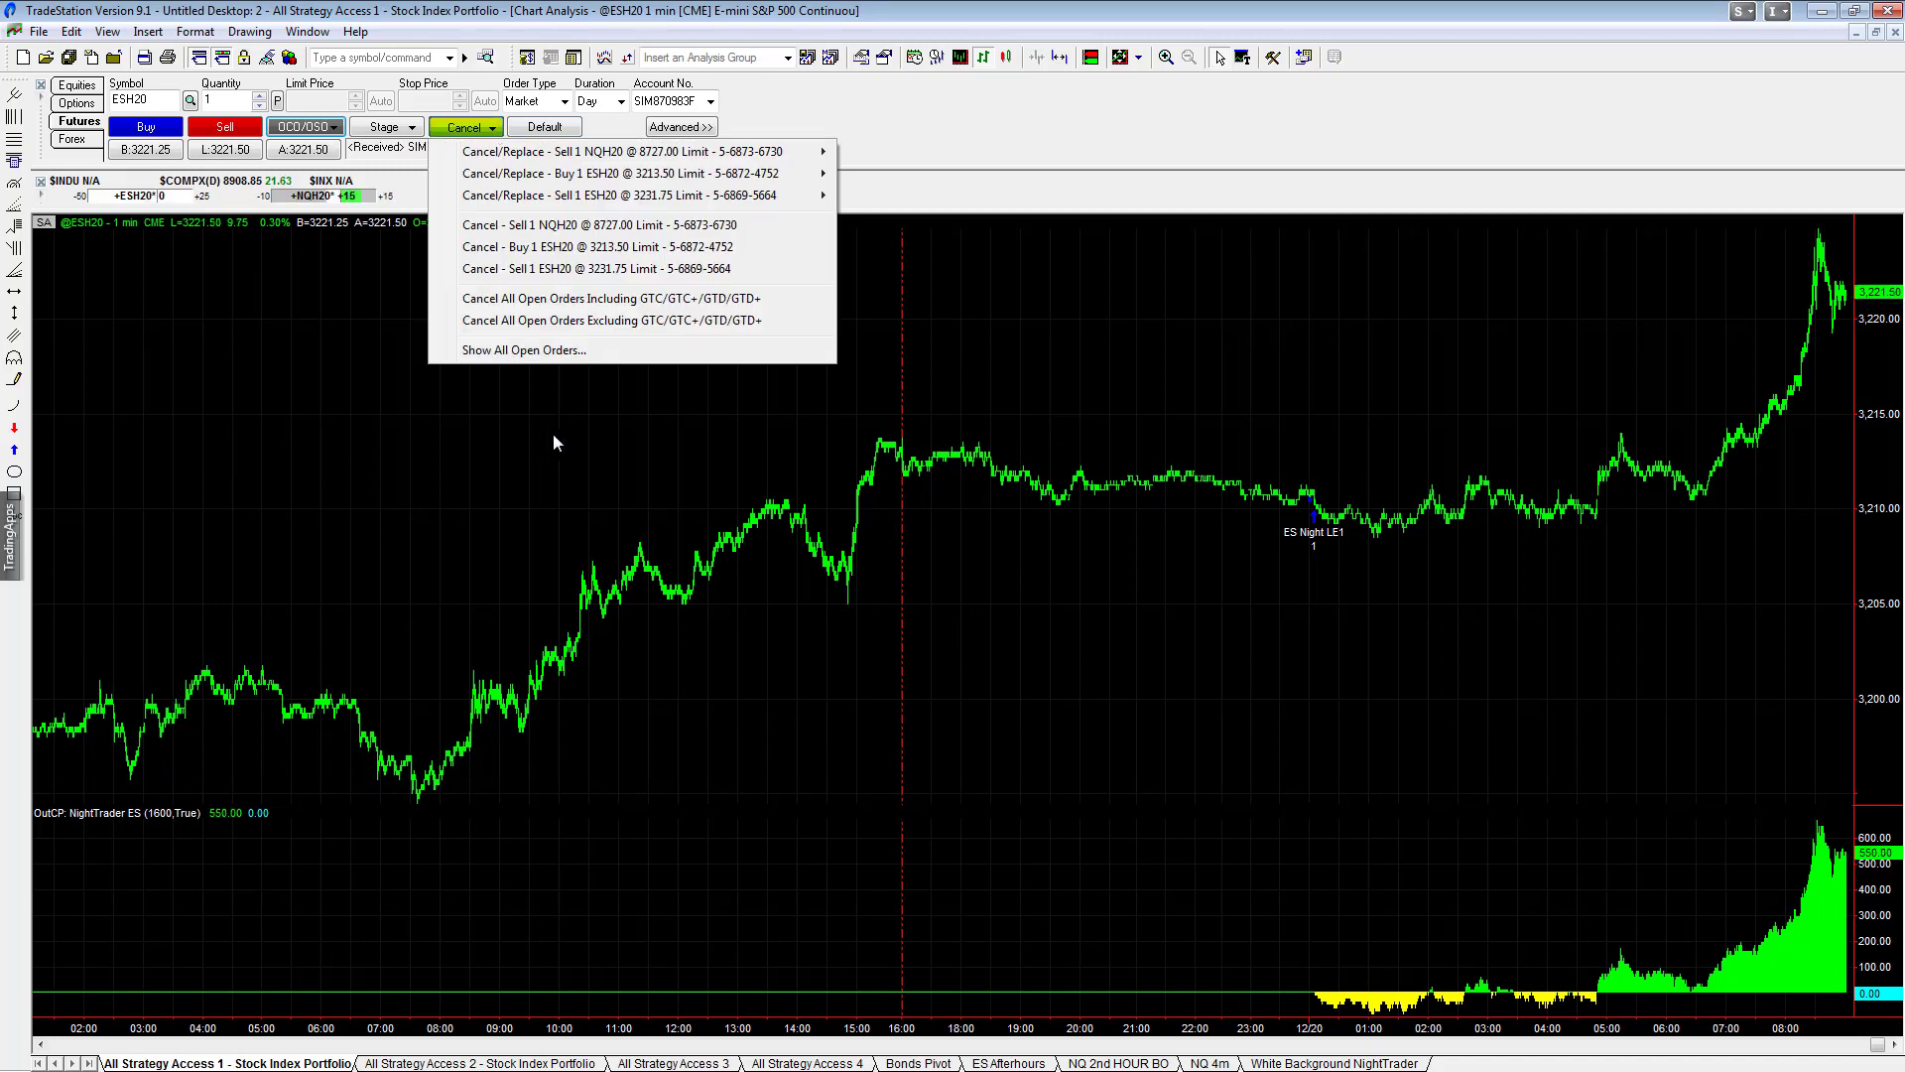
{"action": "left_click", "coordinate": [1179, 426]}
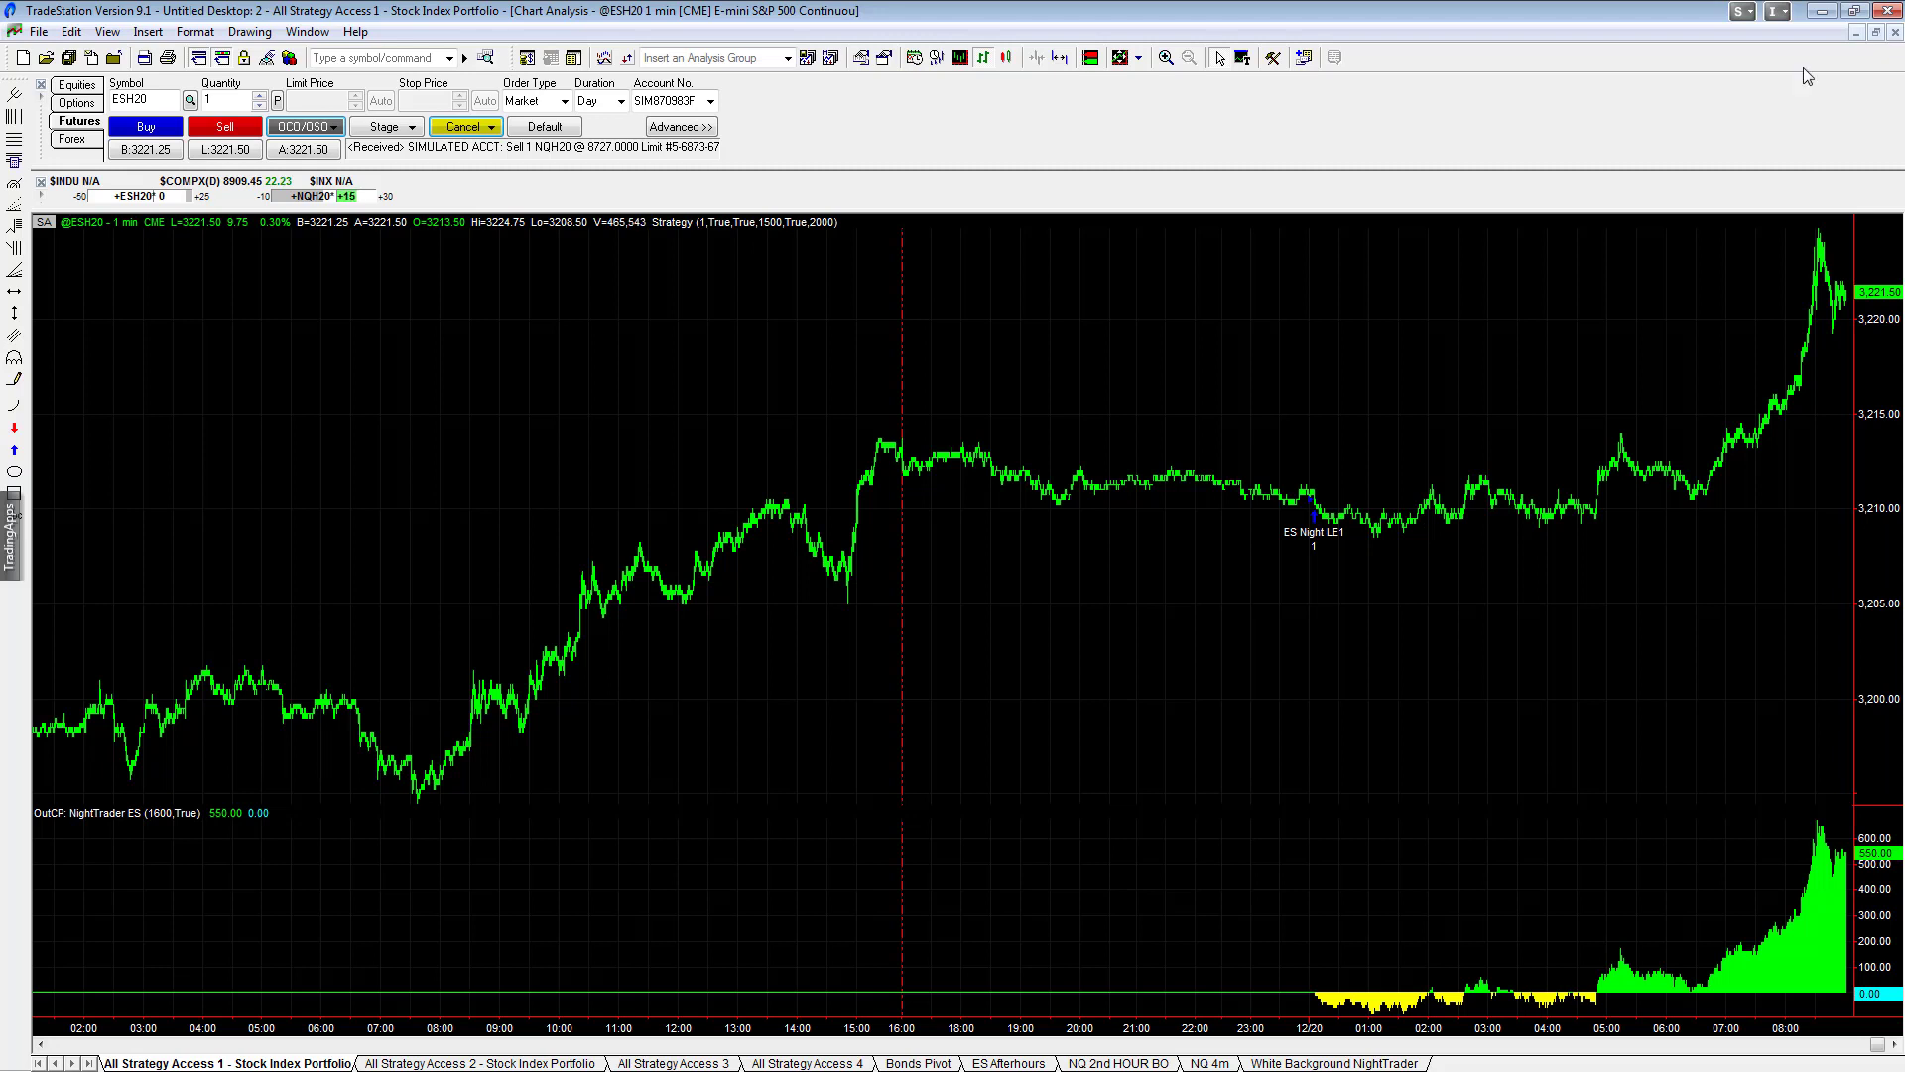
- Launch a Matrix ladder from TradingApps and restore it to a window in the workspace centre
{"action": "left_click", "coordinate": [8, 559]}
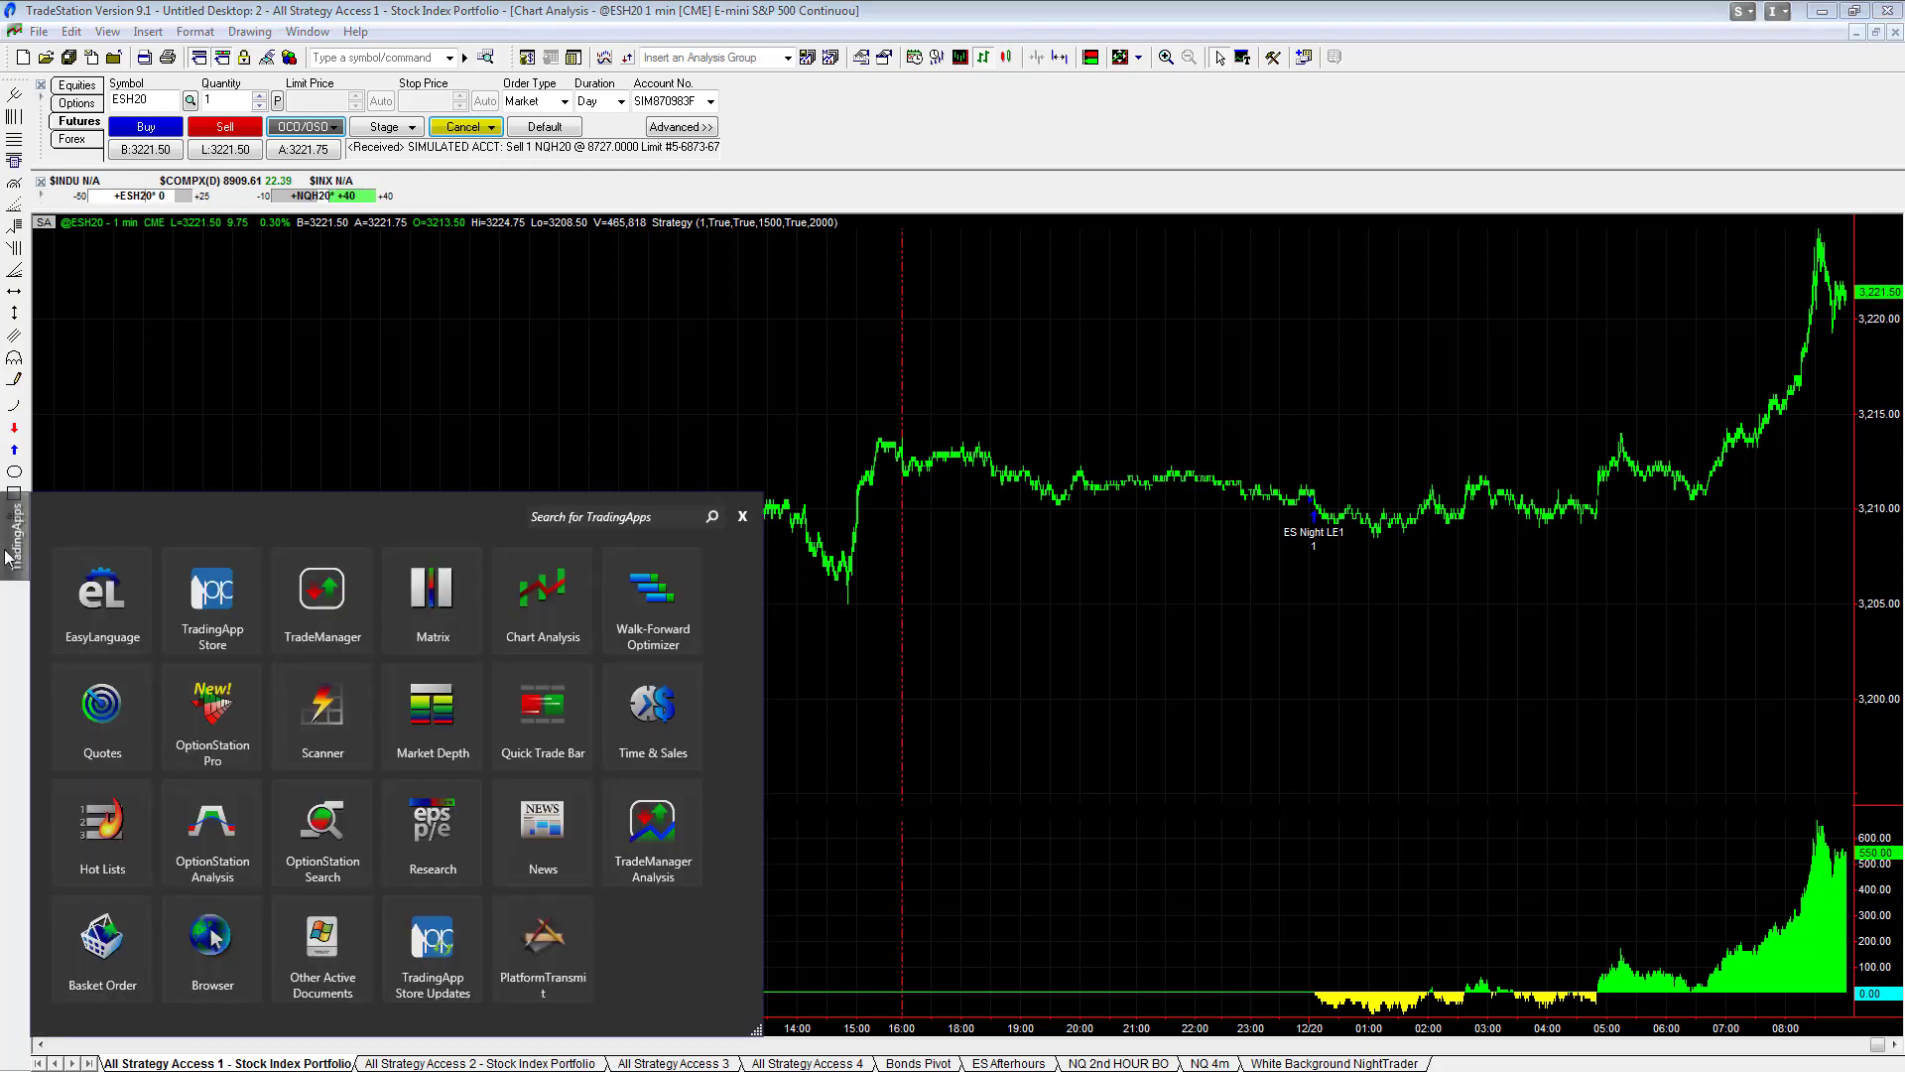
{"action": "left_click", "coordinate": [410, 576]}
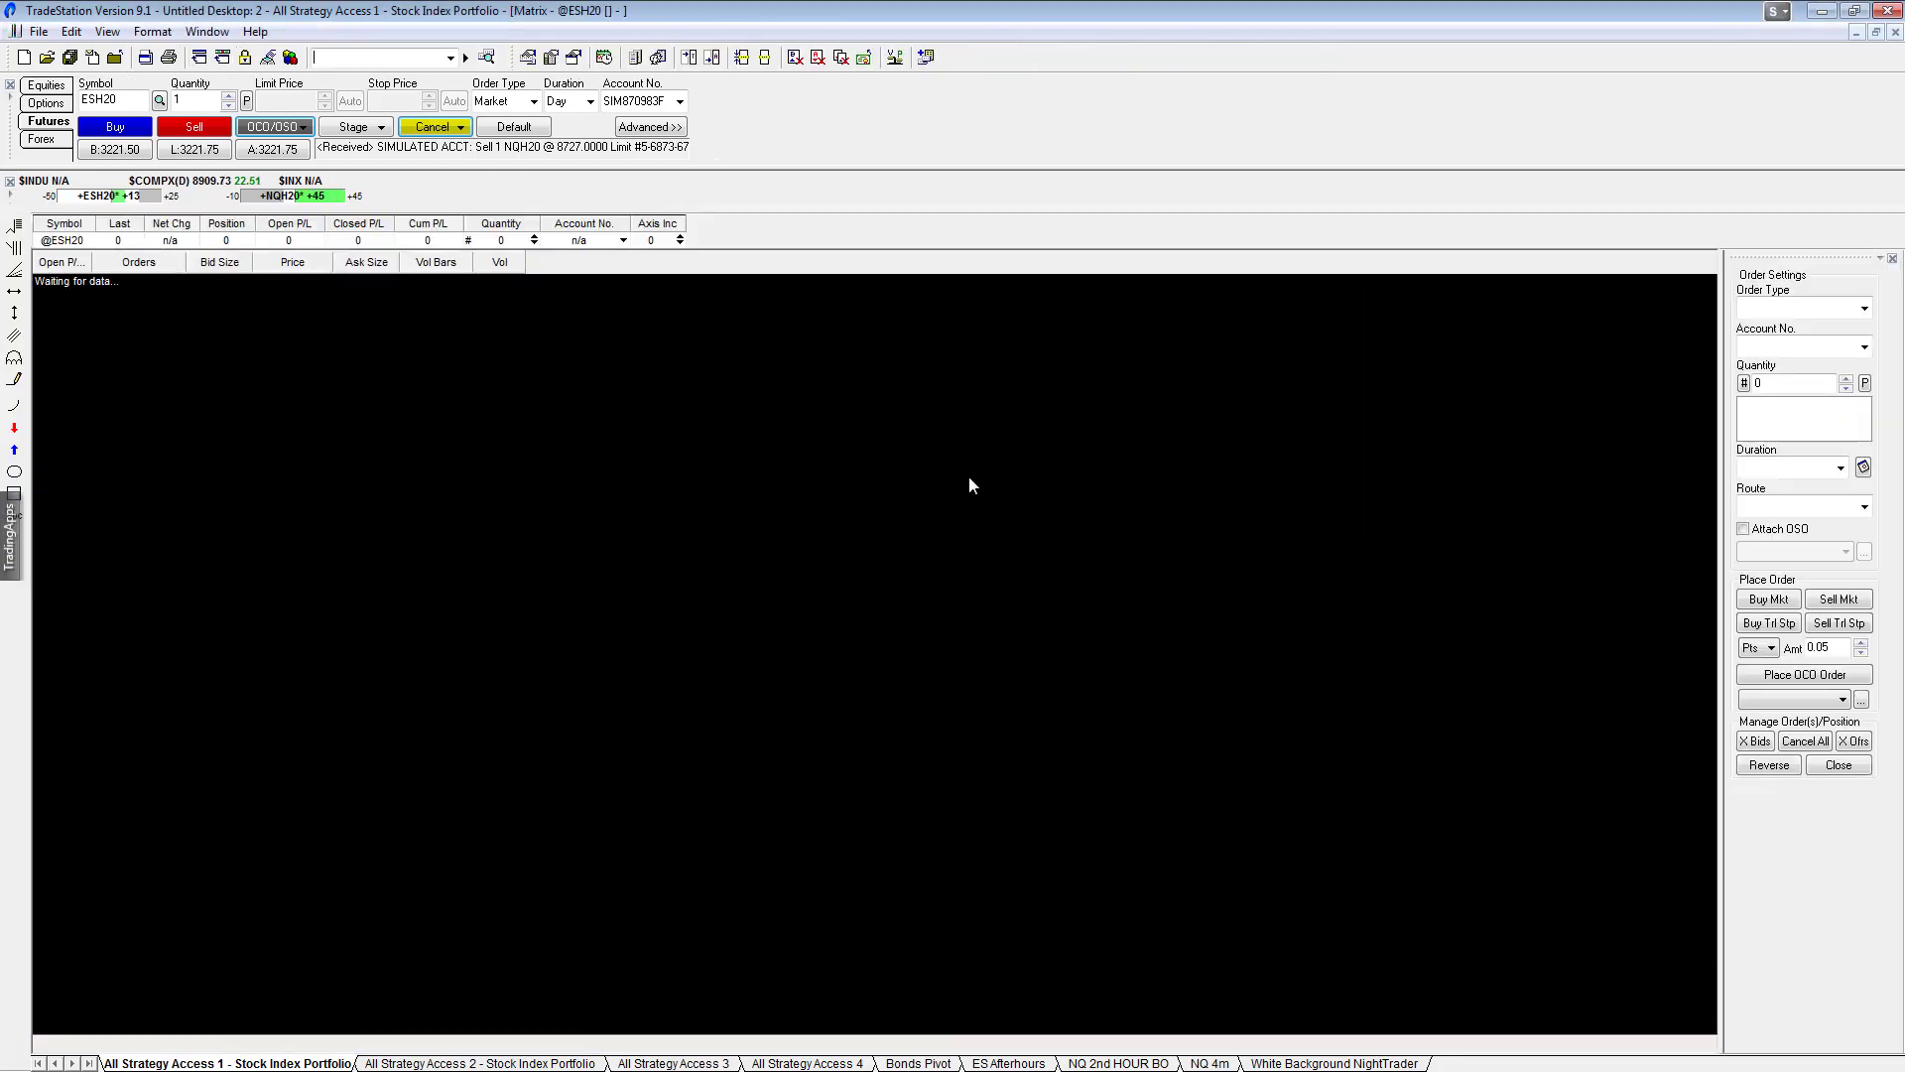
{"action": "left_click", "coordinate": [1876, 32]}
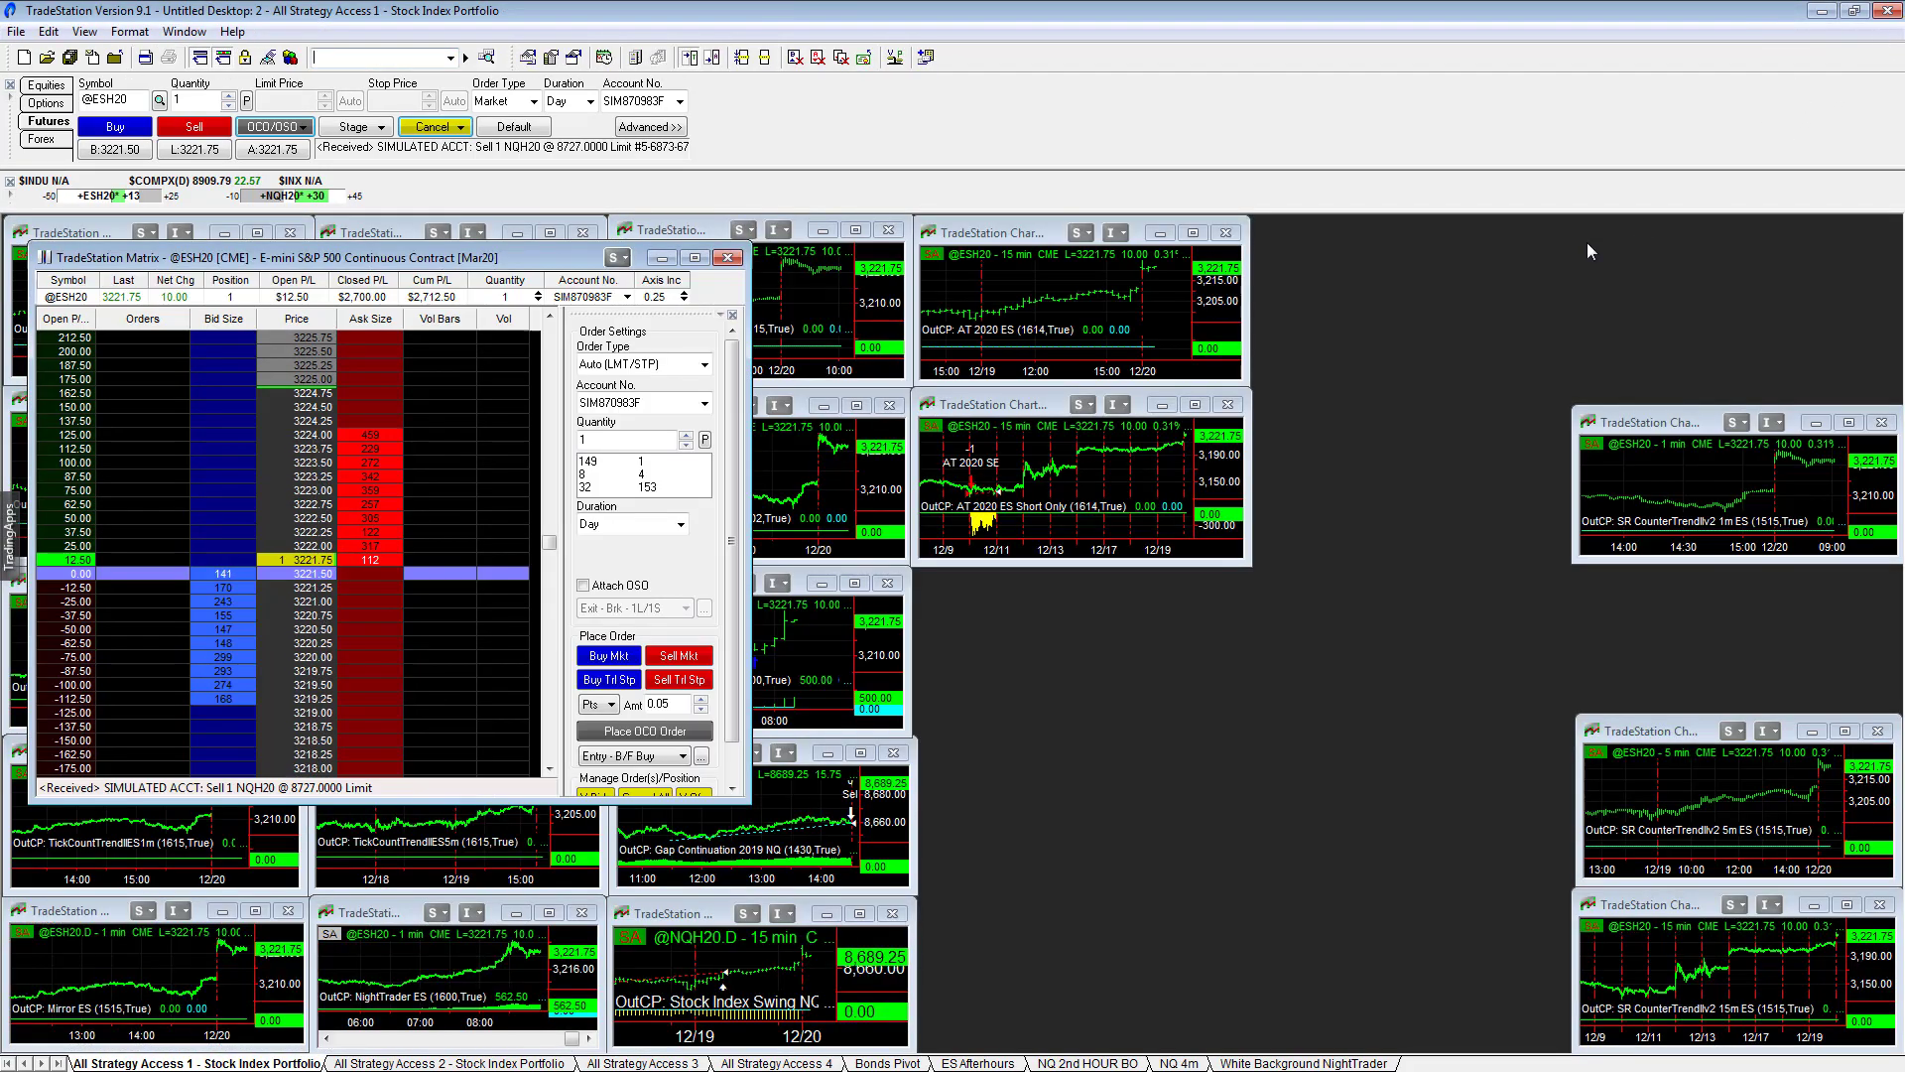
{"action": "left_click_drag", "start_coordinate": [350, 257], "coordinate": [680, 303]}
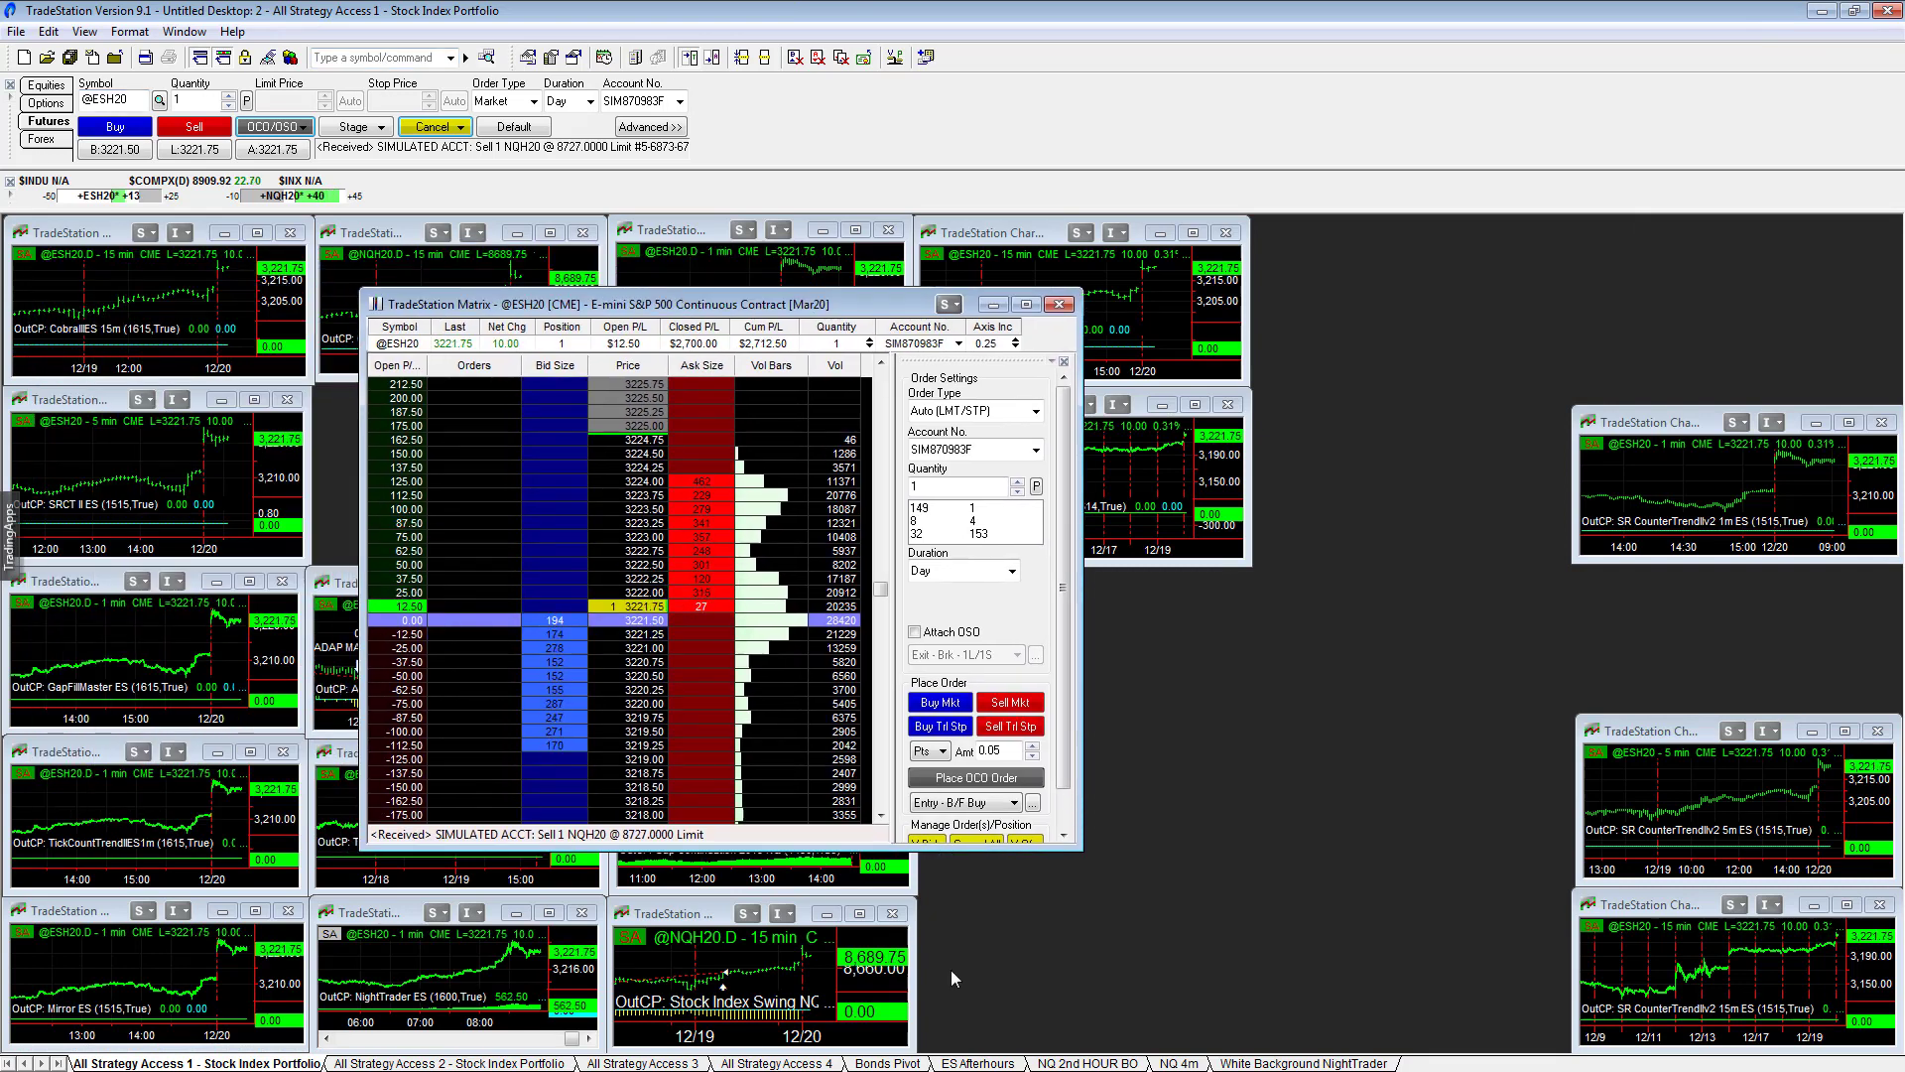
- Sell 1 ESH20 at market to flatten, enlarge the ladder, and tick Attach OSO
{"action": "left_click", "coordinate": [1025, 704]}
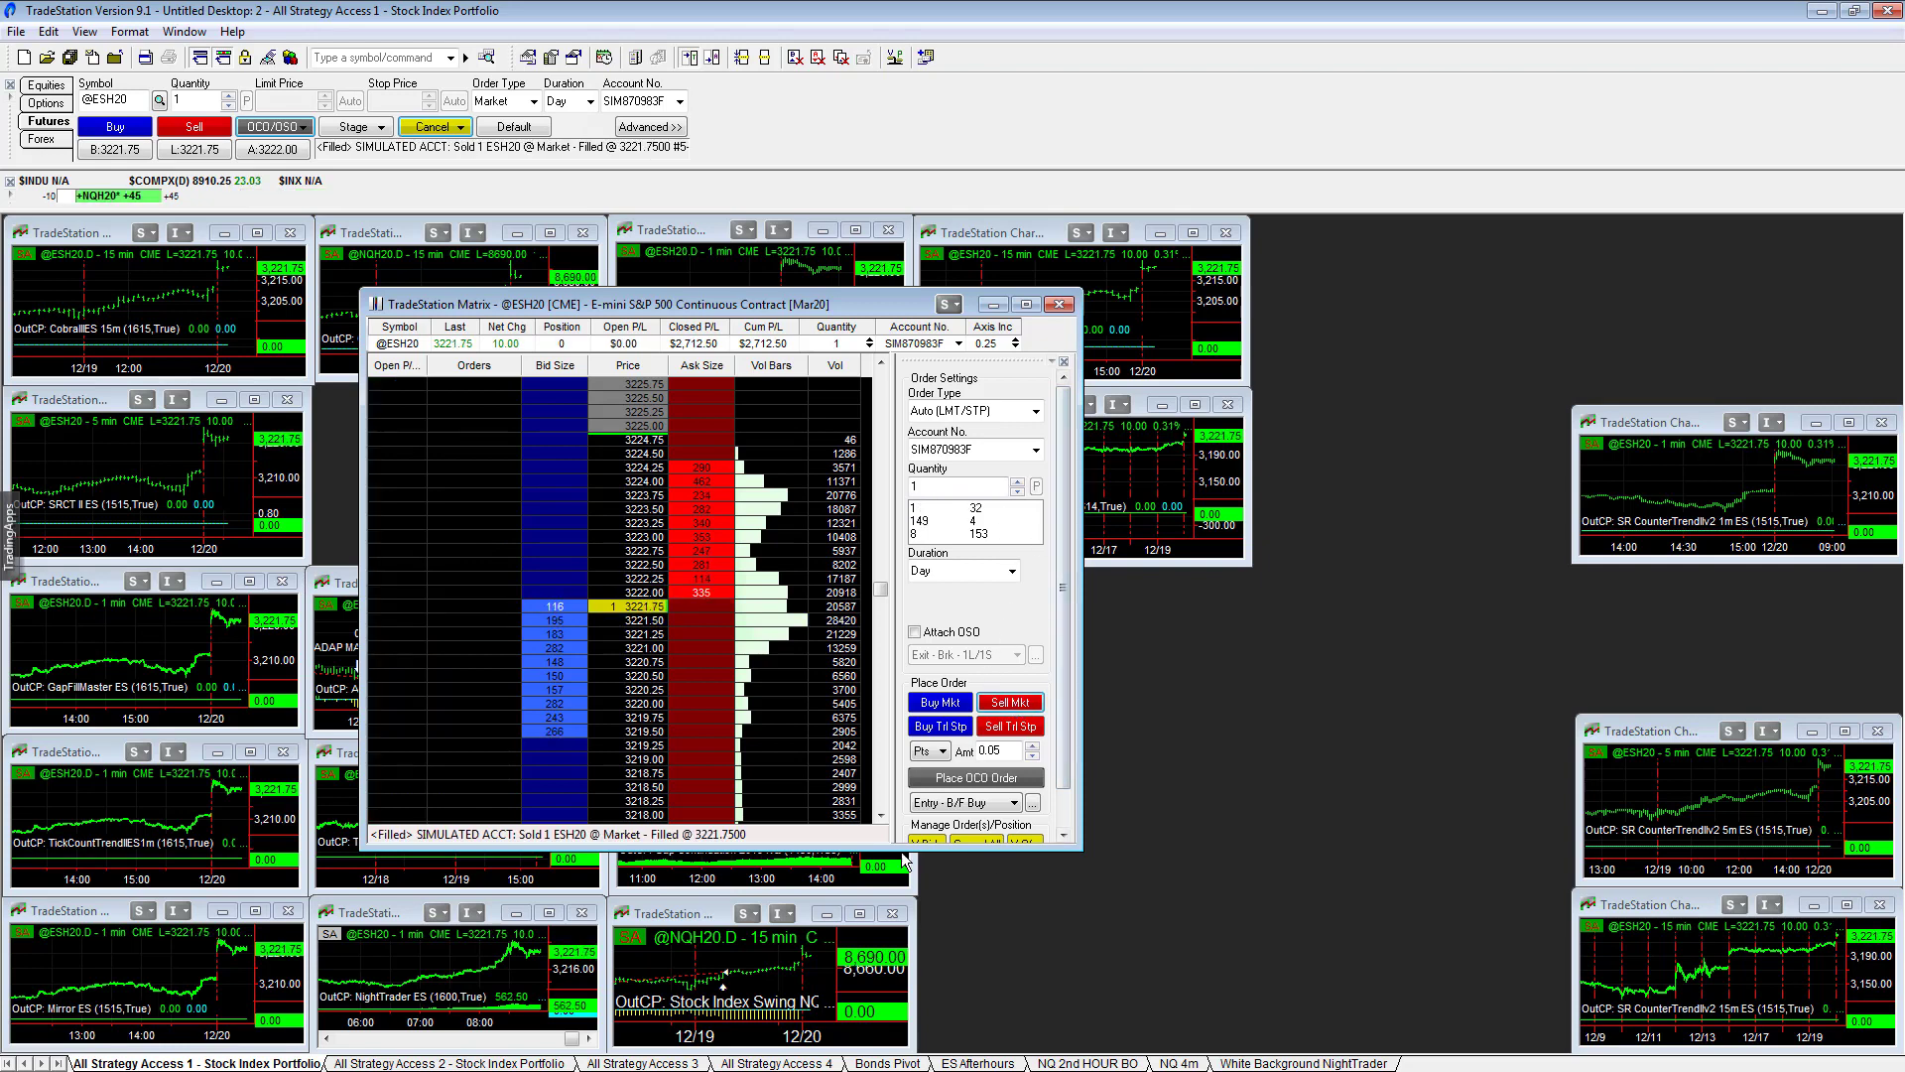
{"action": "left_click_drag", "start_coordinate": [903, 853], "coordinate": [903, 1044]}
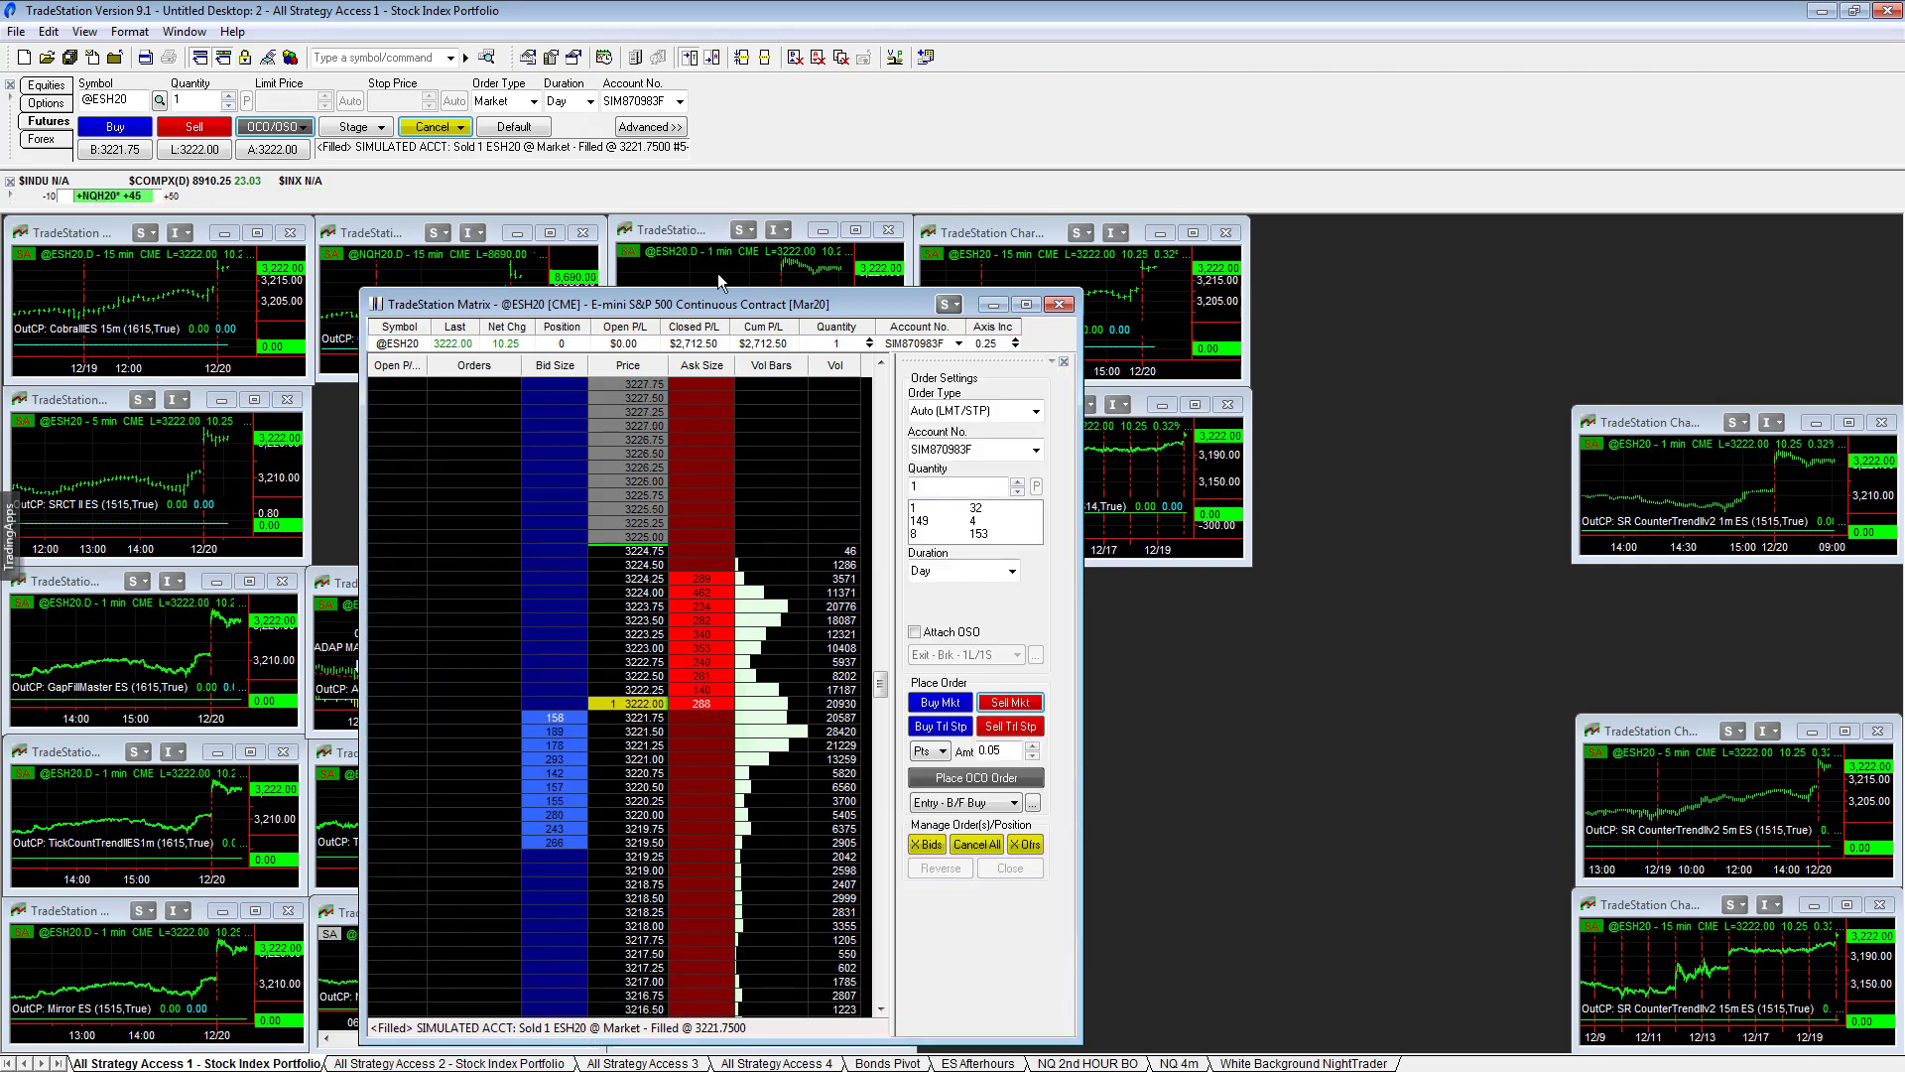
{"action": "left_click_drag", "start_coordinate": [720, 289], "coordinate": [720, 217]}
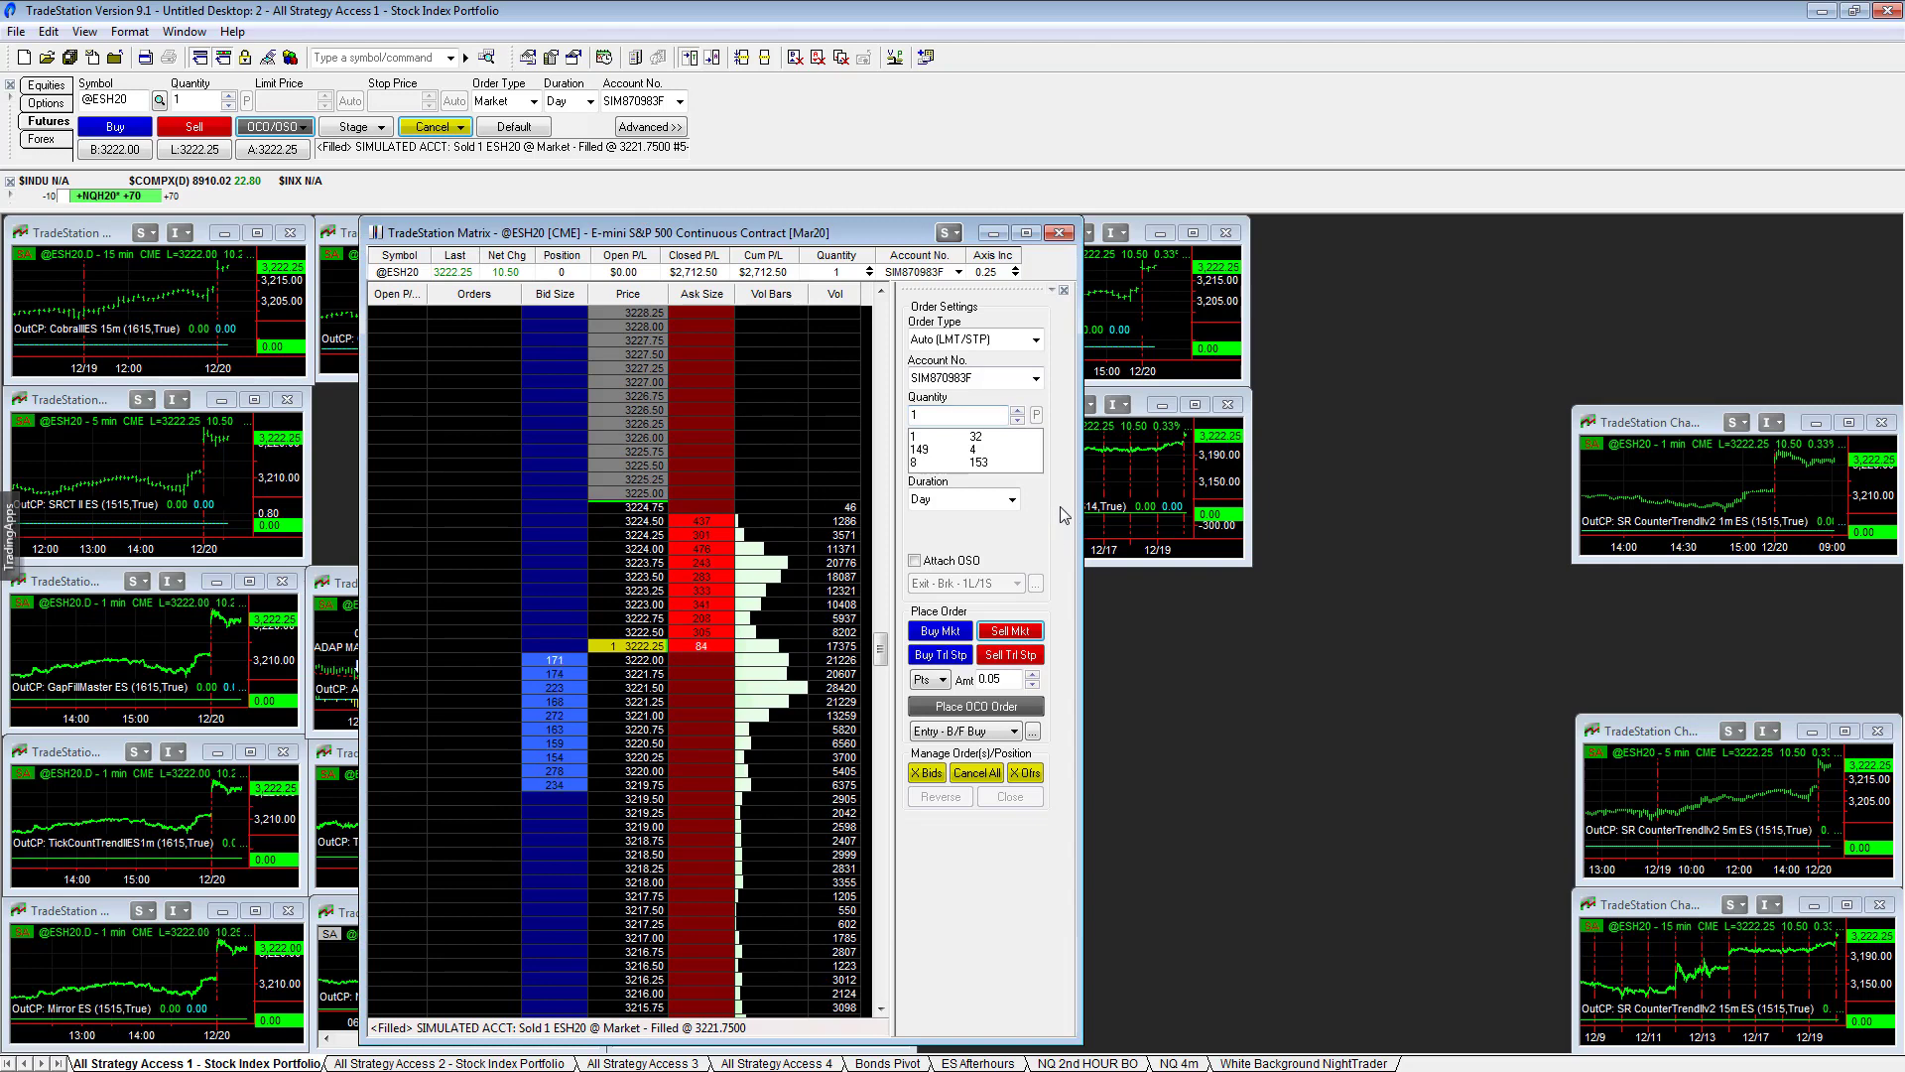
{"action": "left_click", "coordinate": [914, 561]}
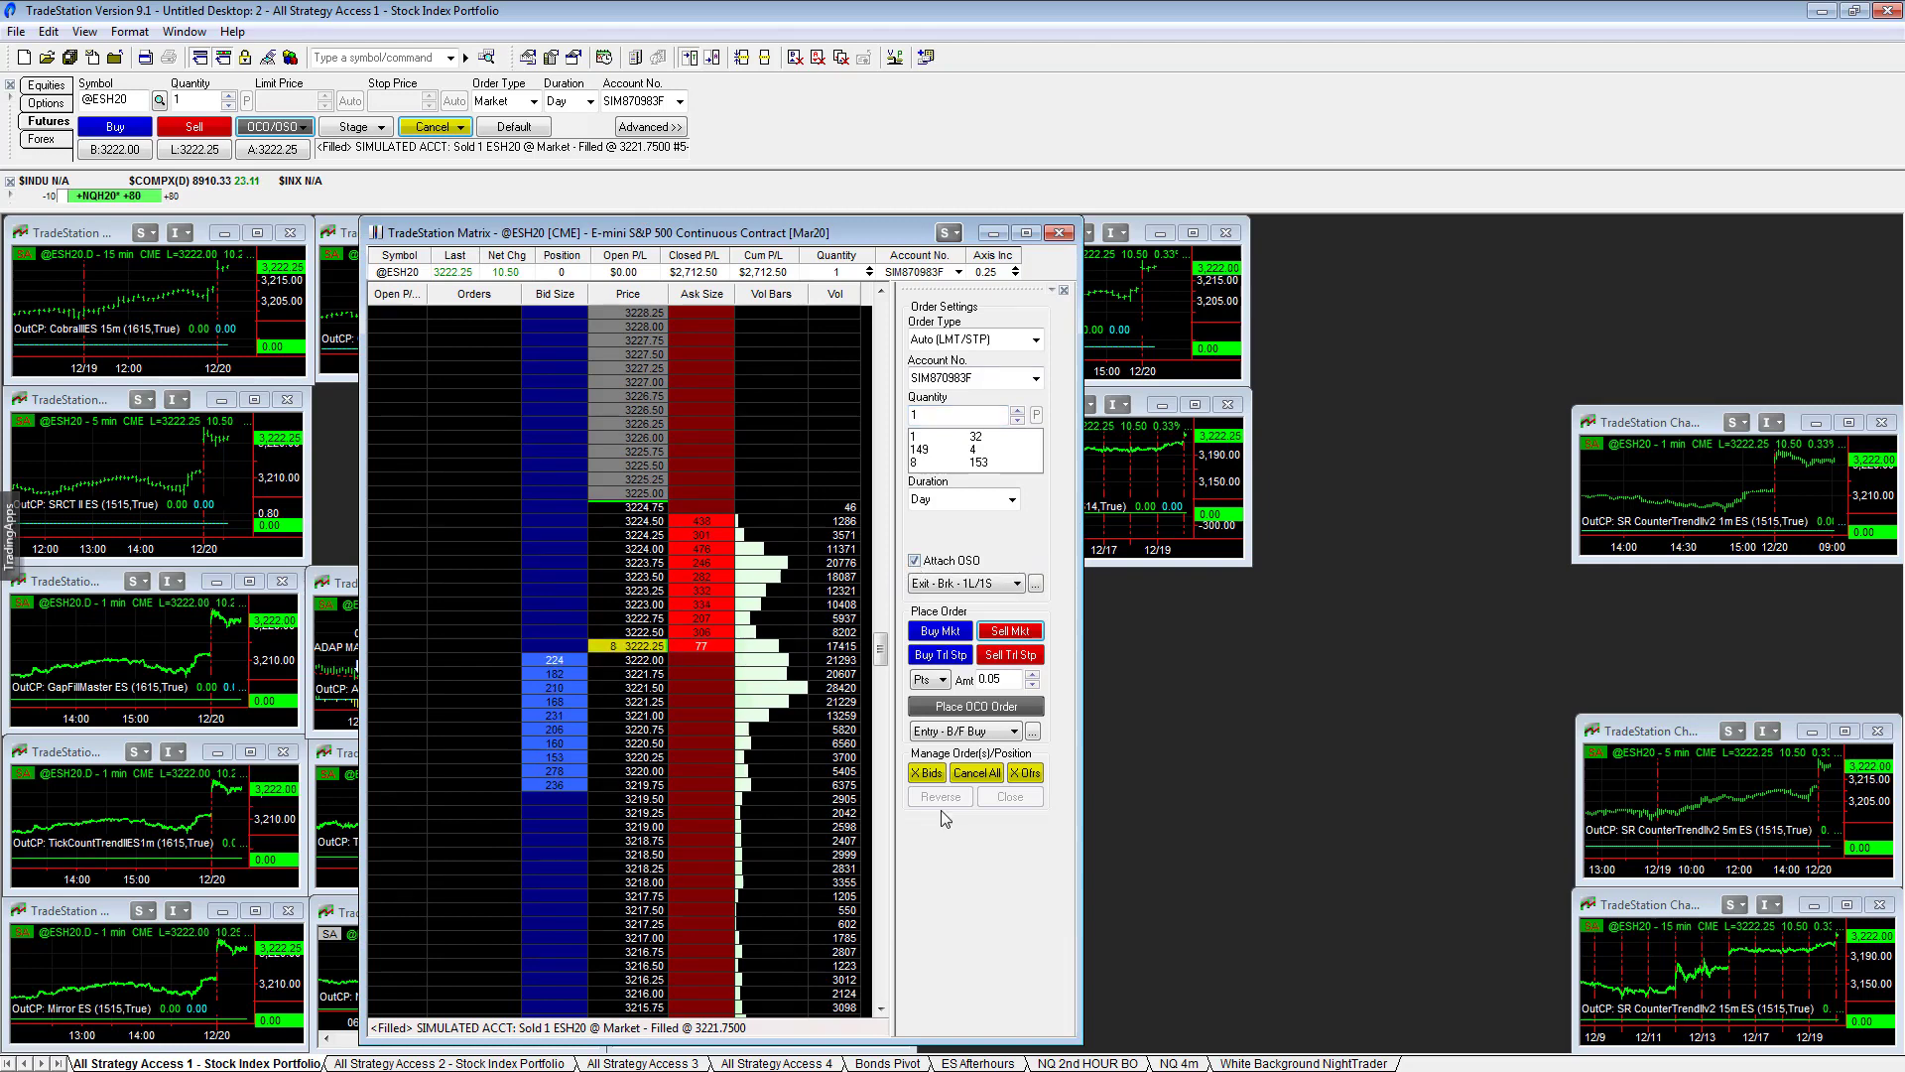
- Lower the OSO Limit exit's price offset to 2, keeping its duration as Bar Settings
{"action": "left_click", "coordinate": [1036, 583]}
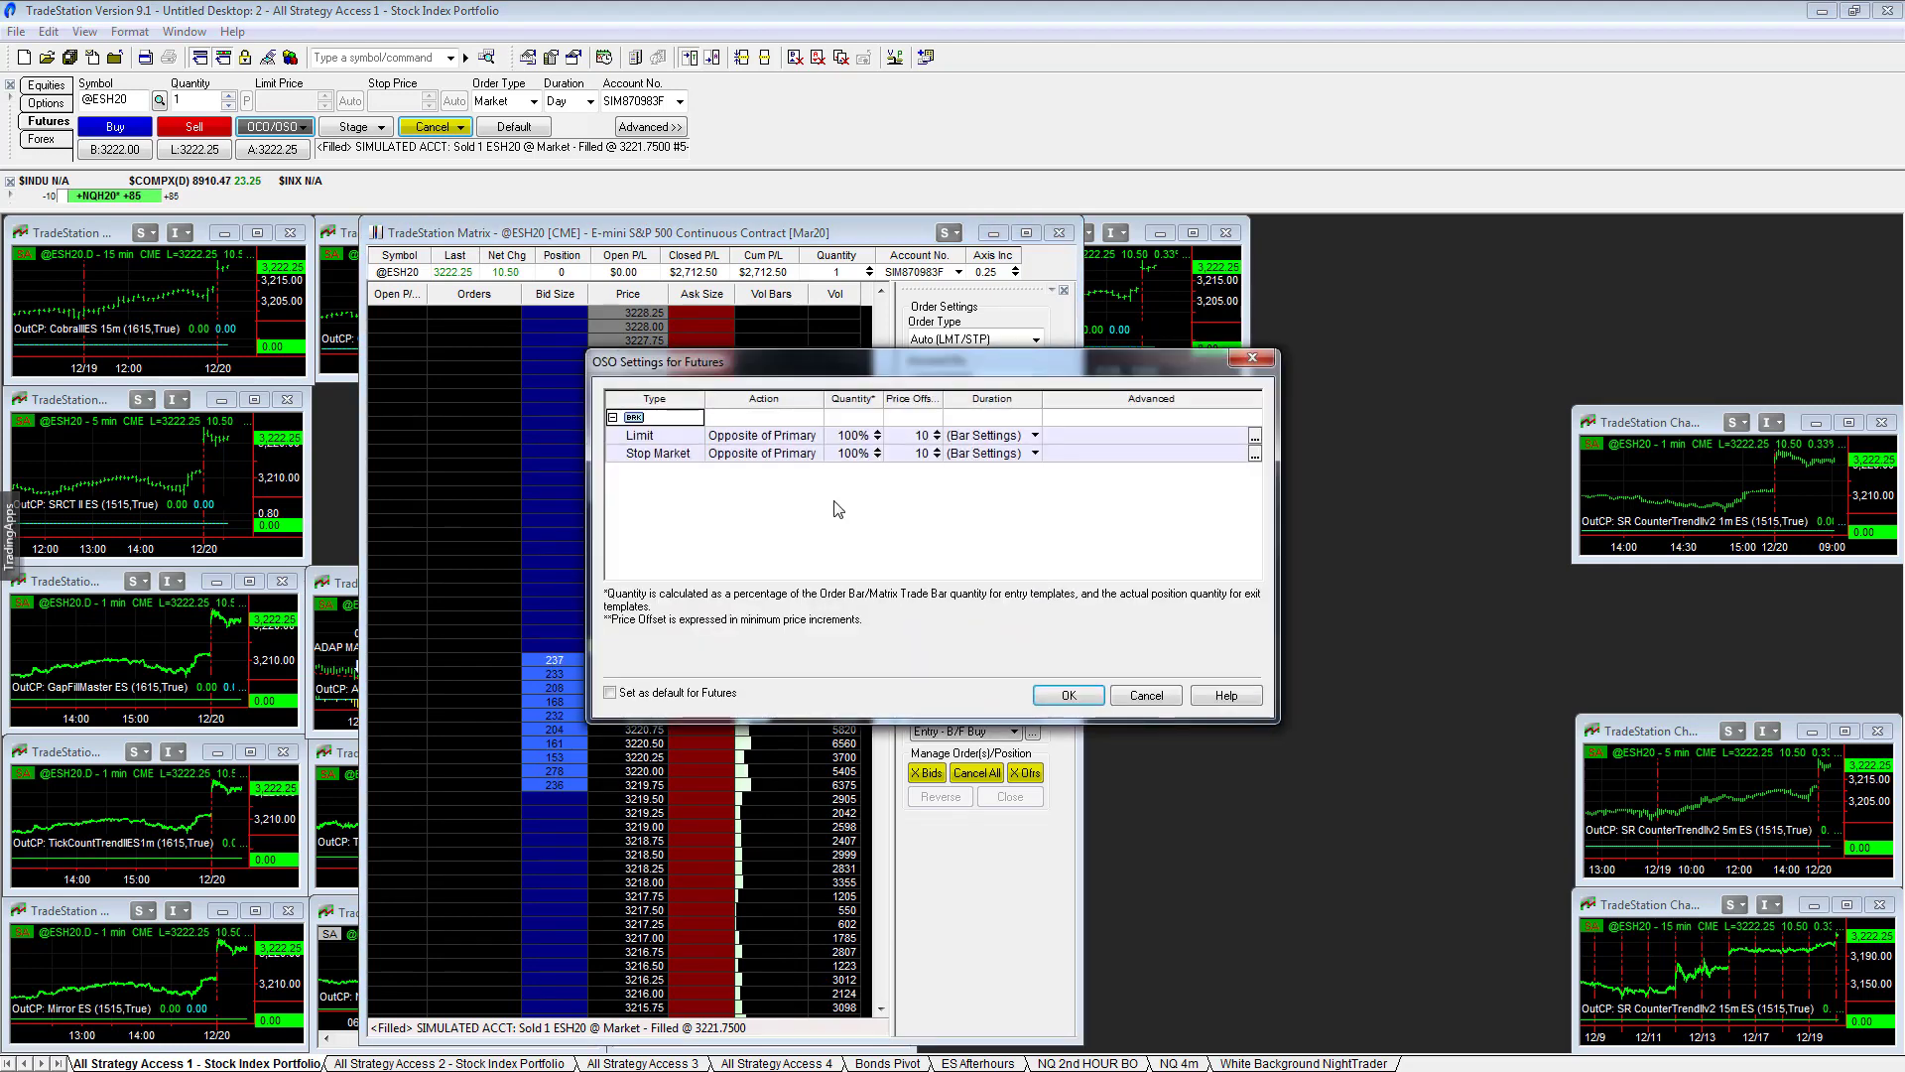
{"action": "left_click", "coordinate": [936, 438]}
{"action": "left_click", "coordinate": [937, 440]}
{"action": "left_click", "coordinate": [937, 439]}
{"action": "left_click", "coordinate": [937, 440]}
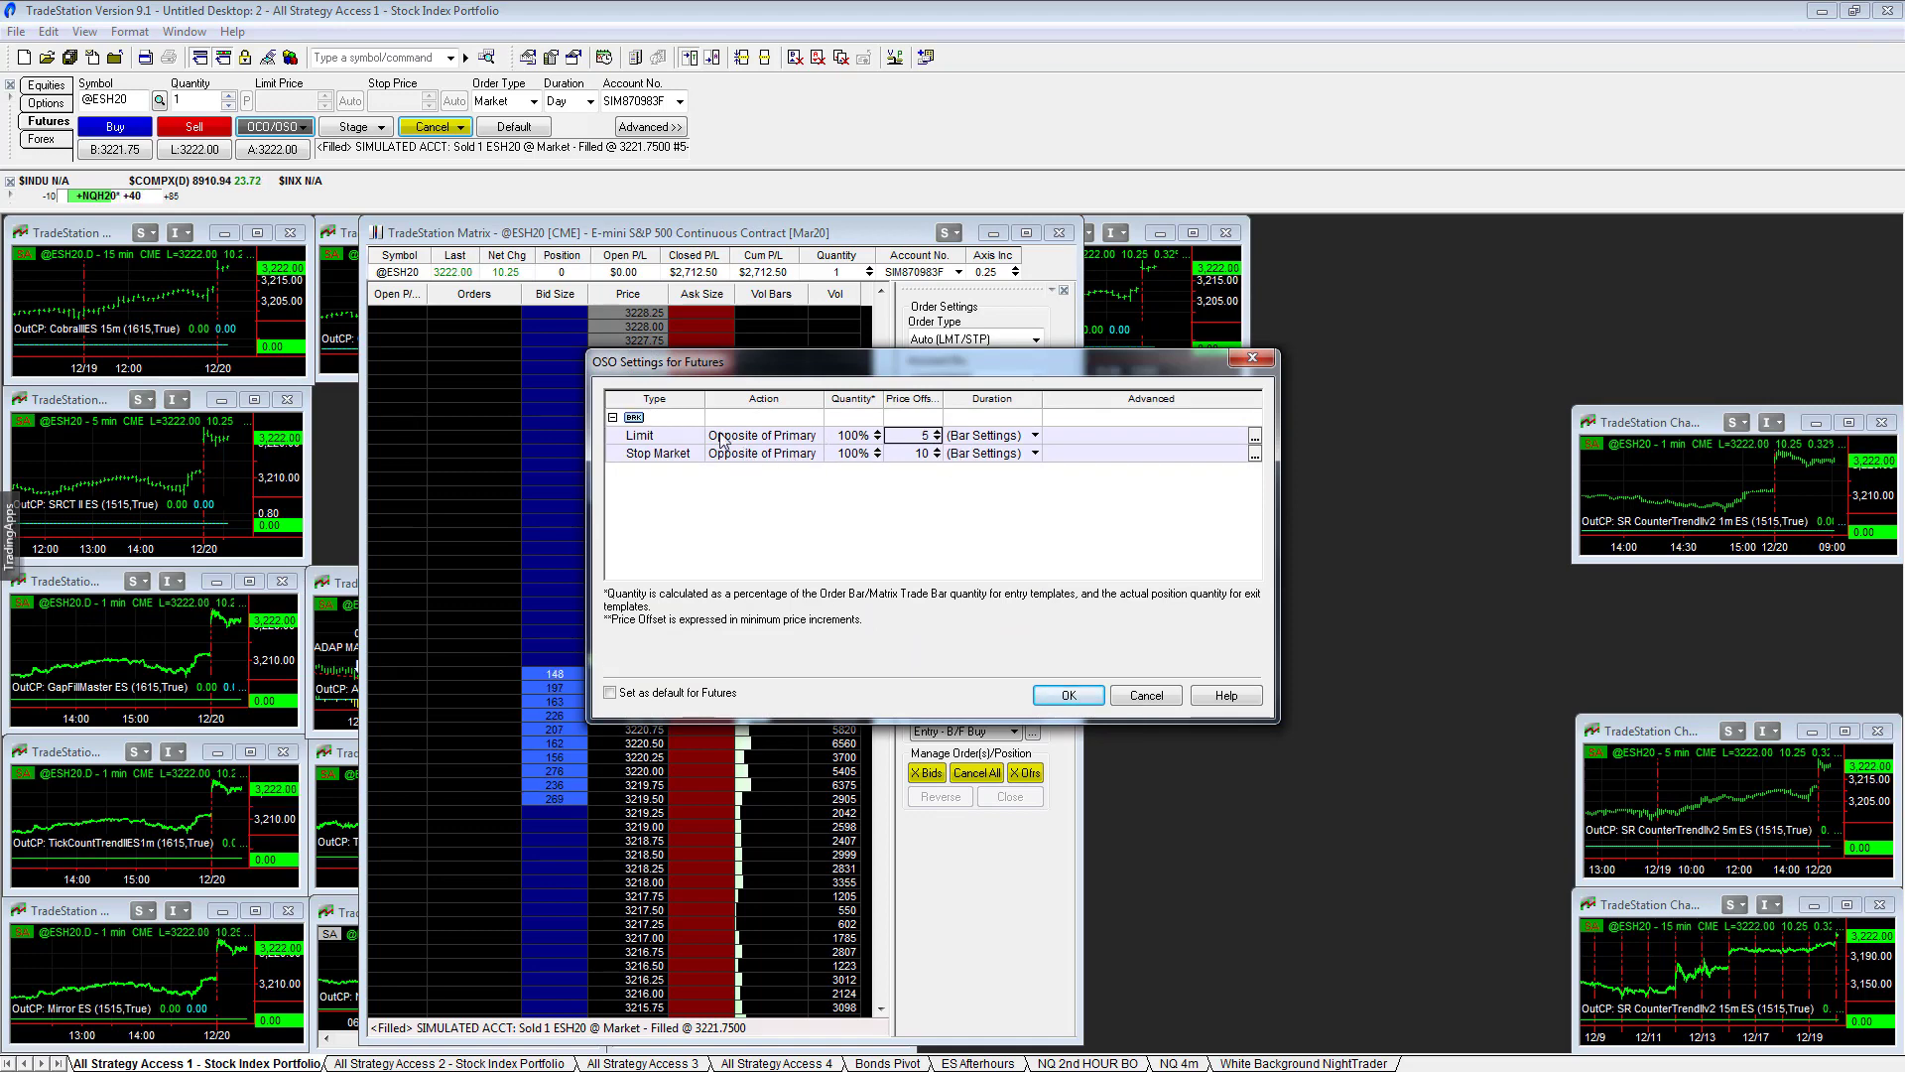
{"action": "left_click", "coordinate": [982, 435]}
{"action": "left_click", "coordinate": [1035, 435]}
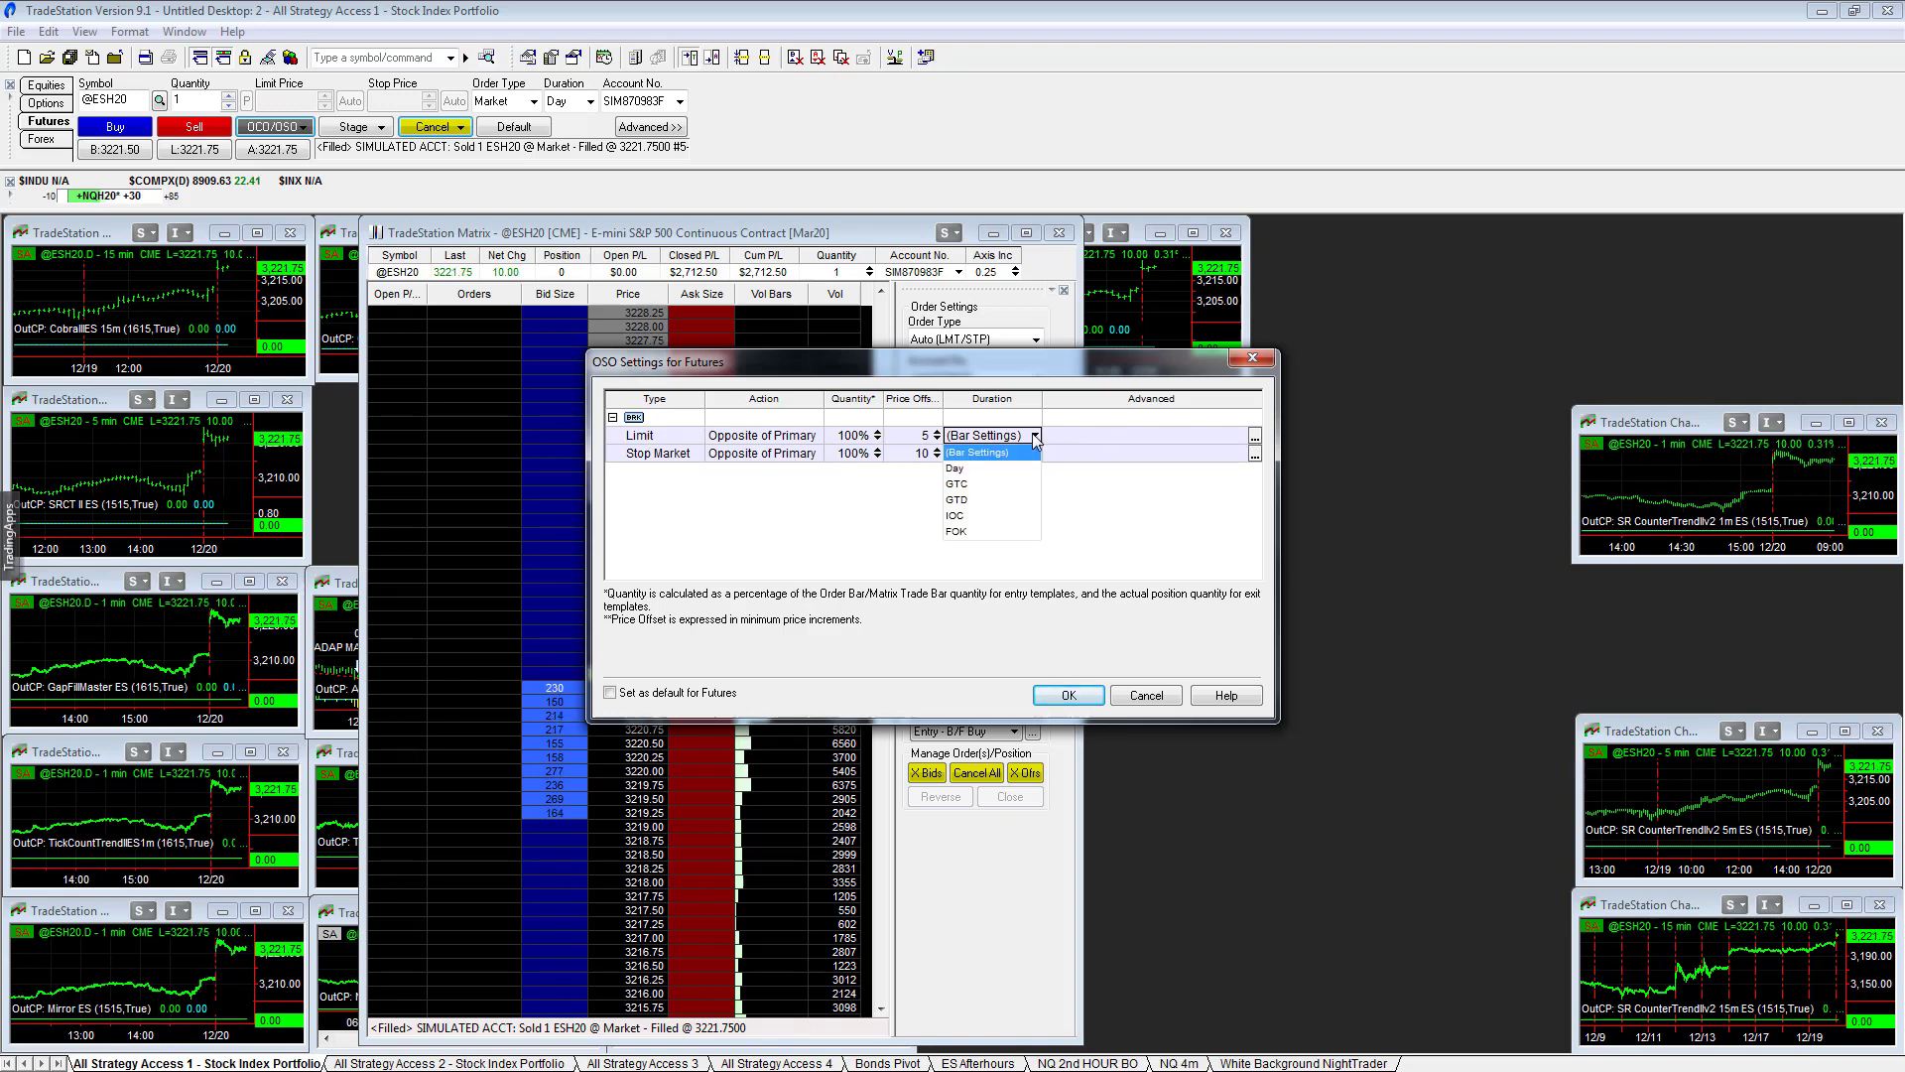
{"action": "left_click", "coordinate": [1035, 440]}
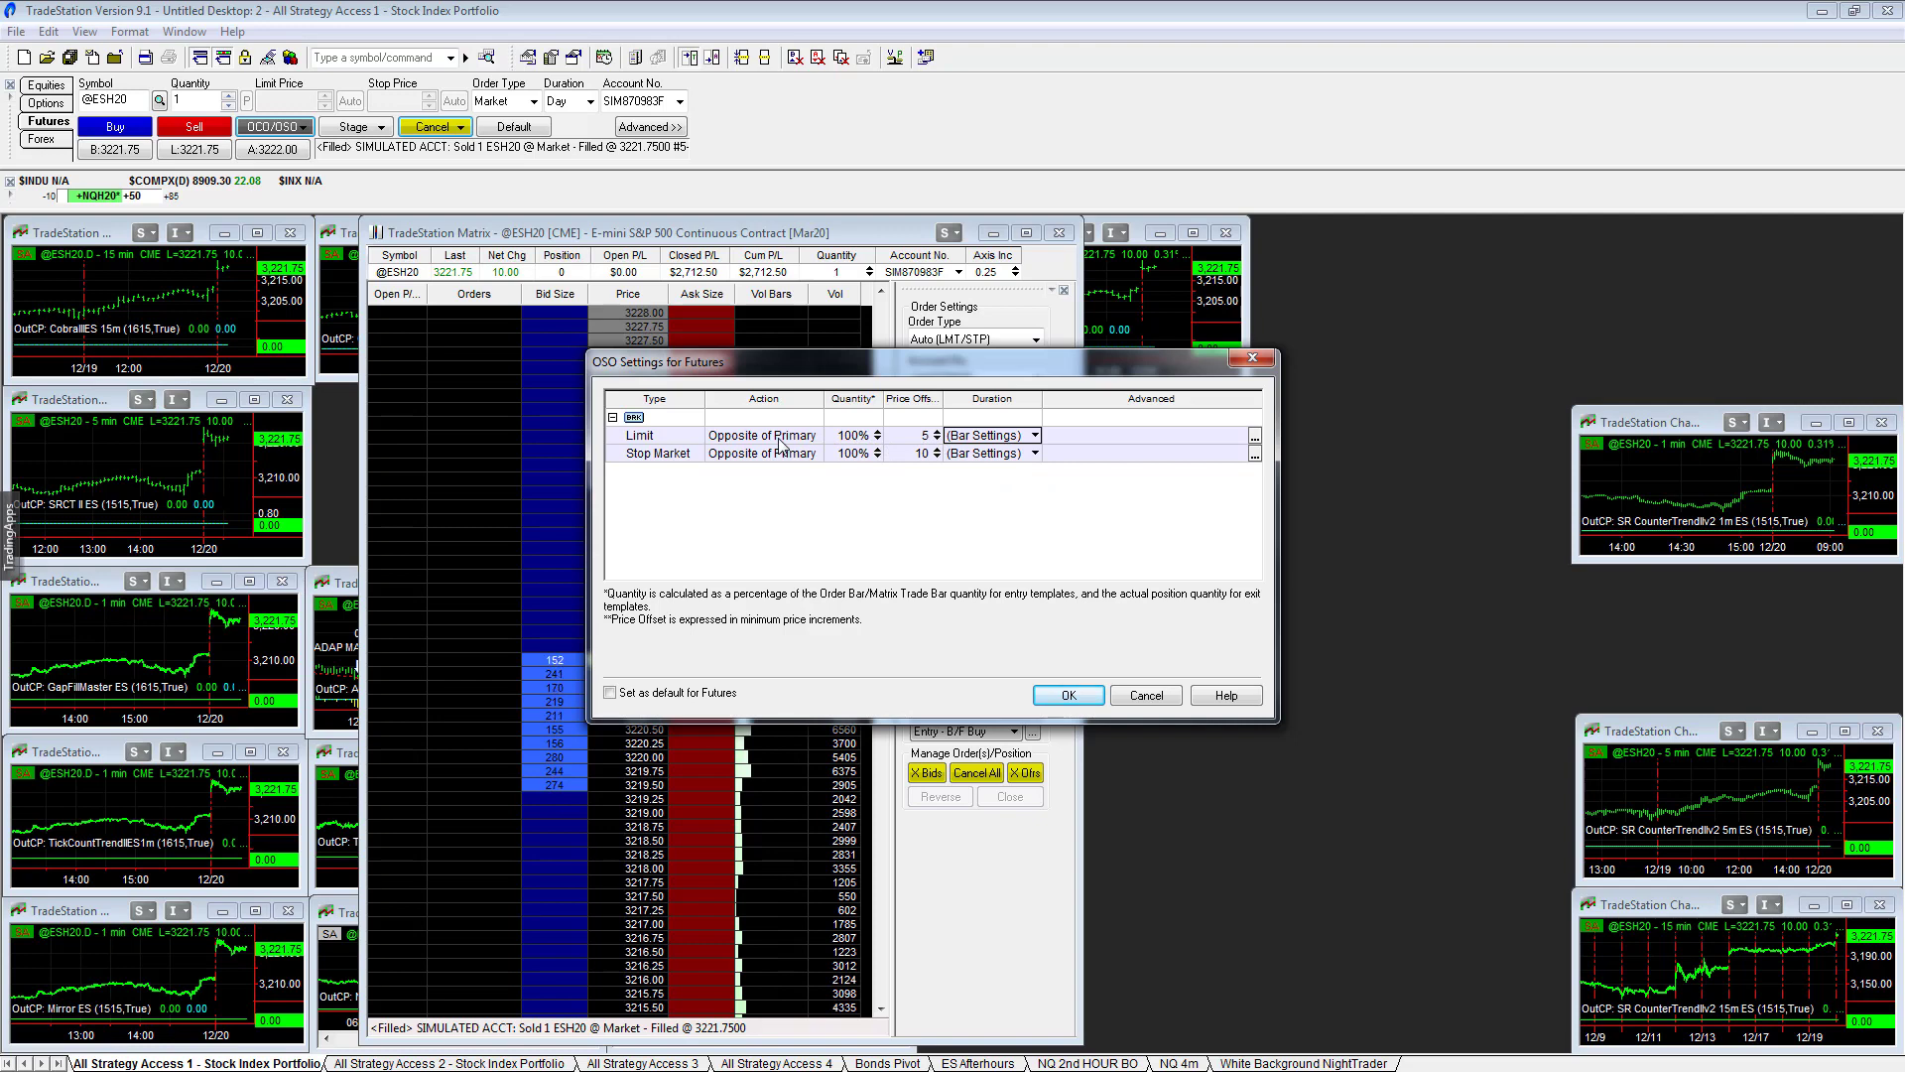
{"action": "left_click", "coordinate": [935, 440]}
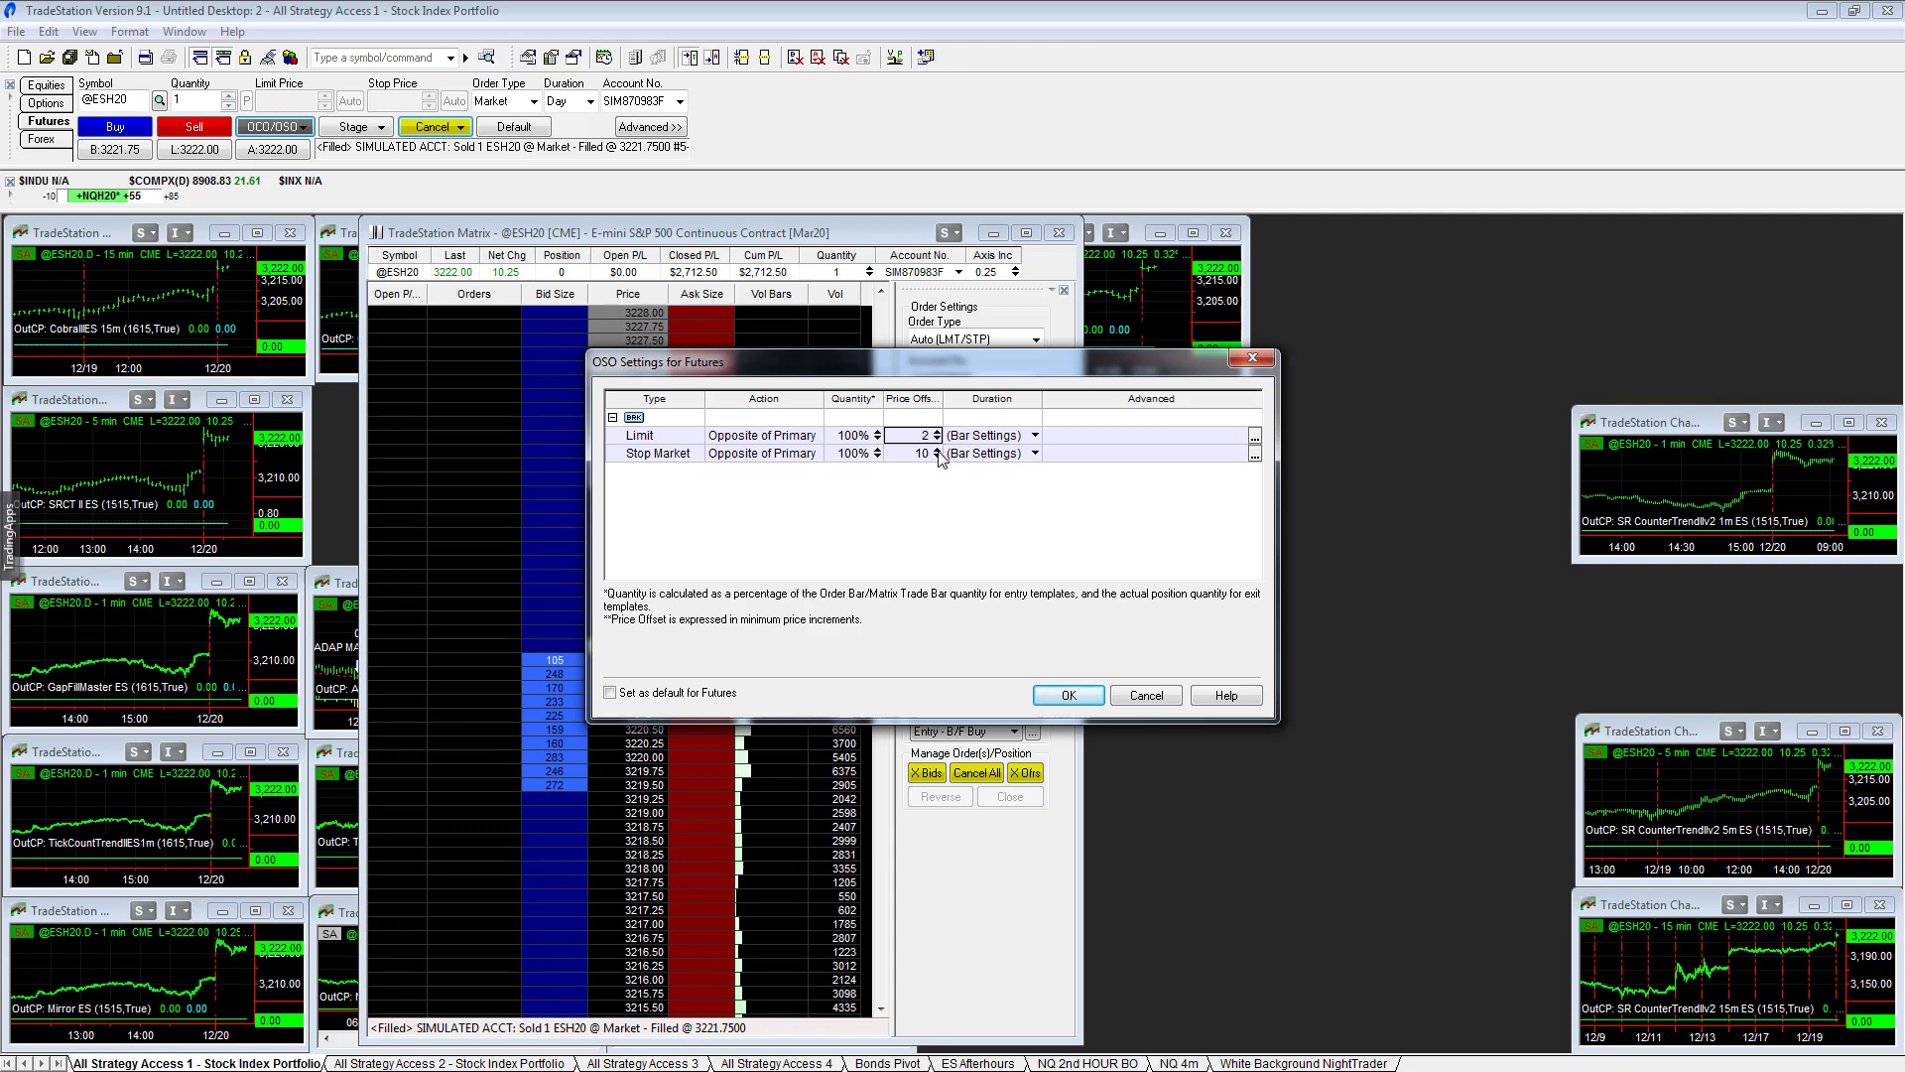
- Lower the Stop Market exit's price offset to 2 and commit the value
{"action": "left_click", "coordinate": [938, 456]}
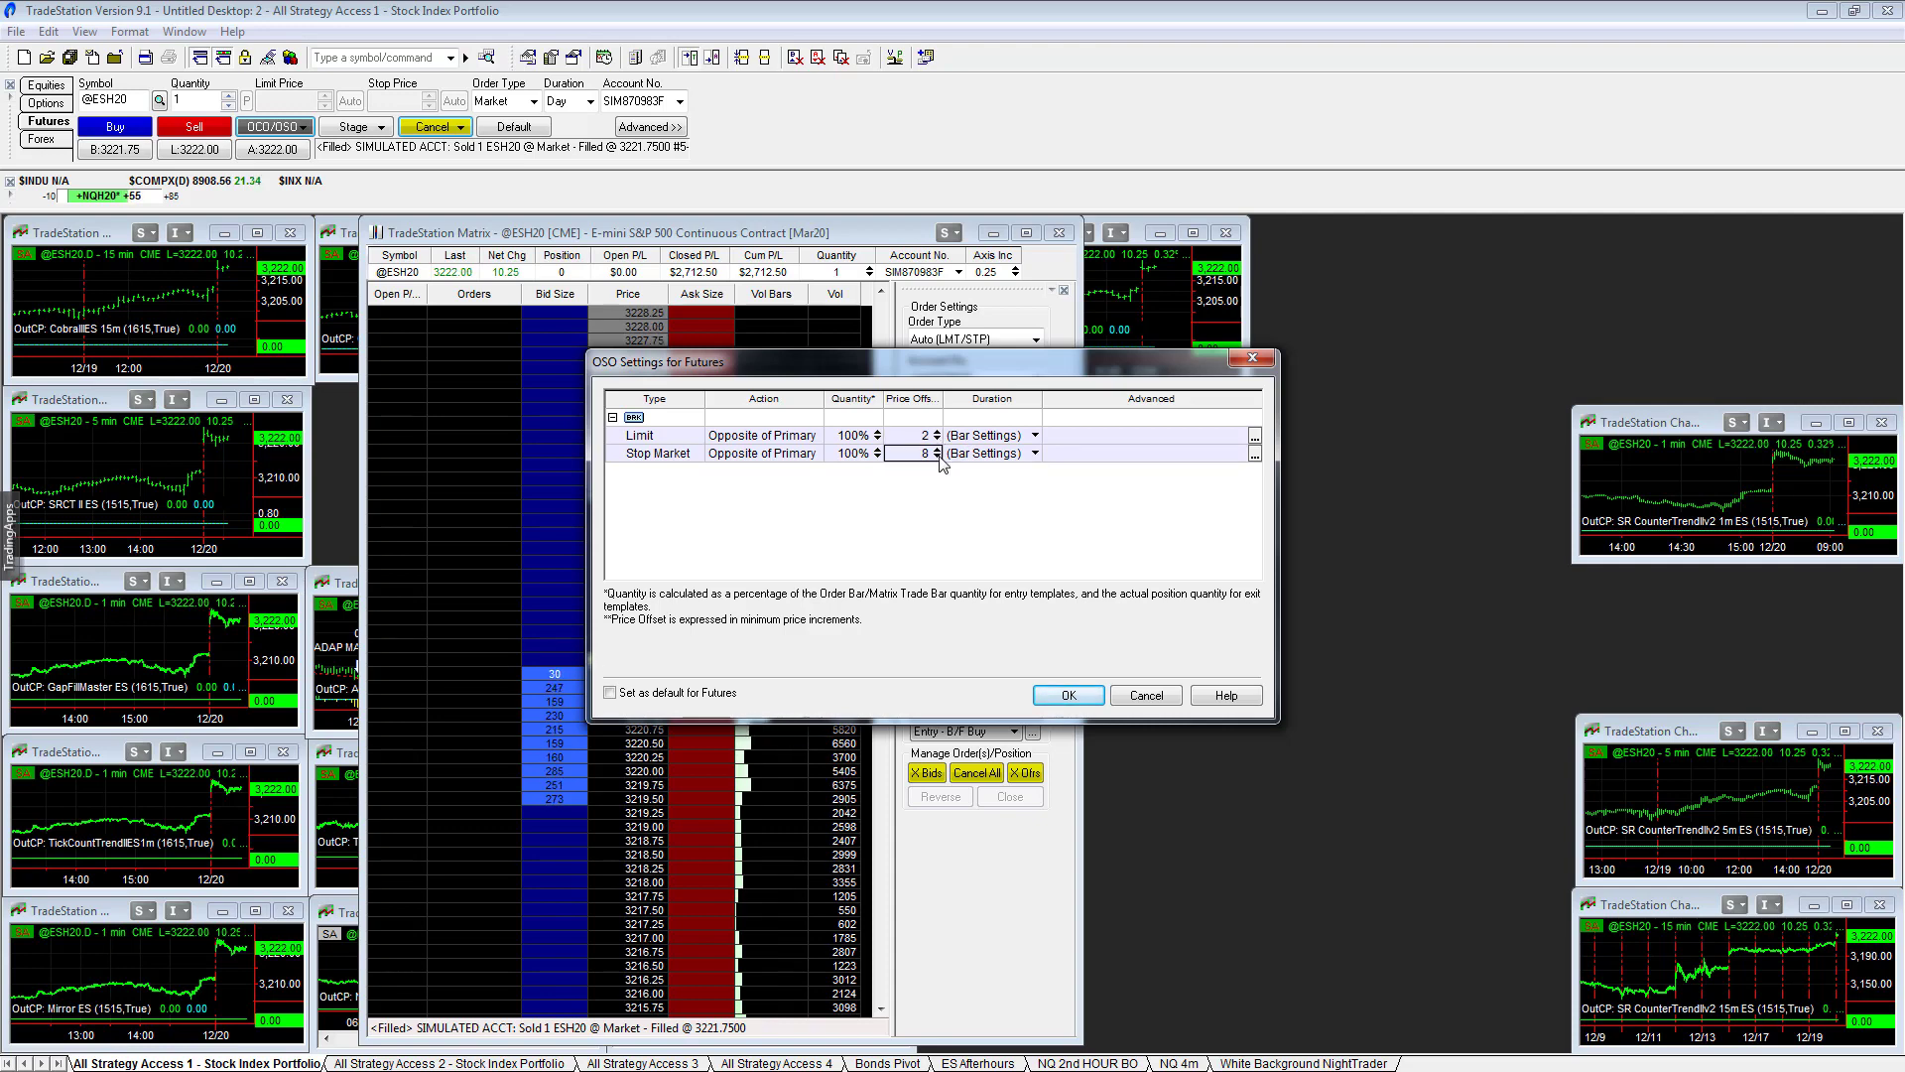
{"action": "left_click", "coordinate": [938, 457]}
{"action": "left_click", "coordinate": [938, 457]}
{"action": "left_click", "coordinate": [937, 456]}
{"action": "left_click", "coordinate": [937, 456]}
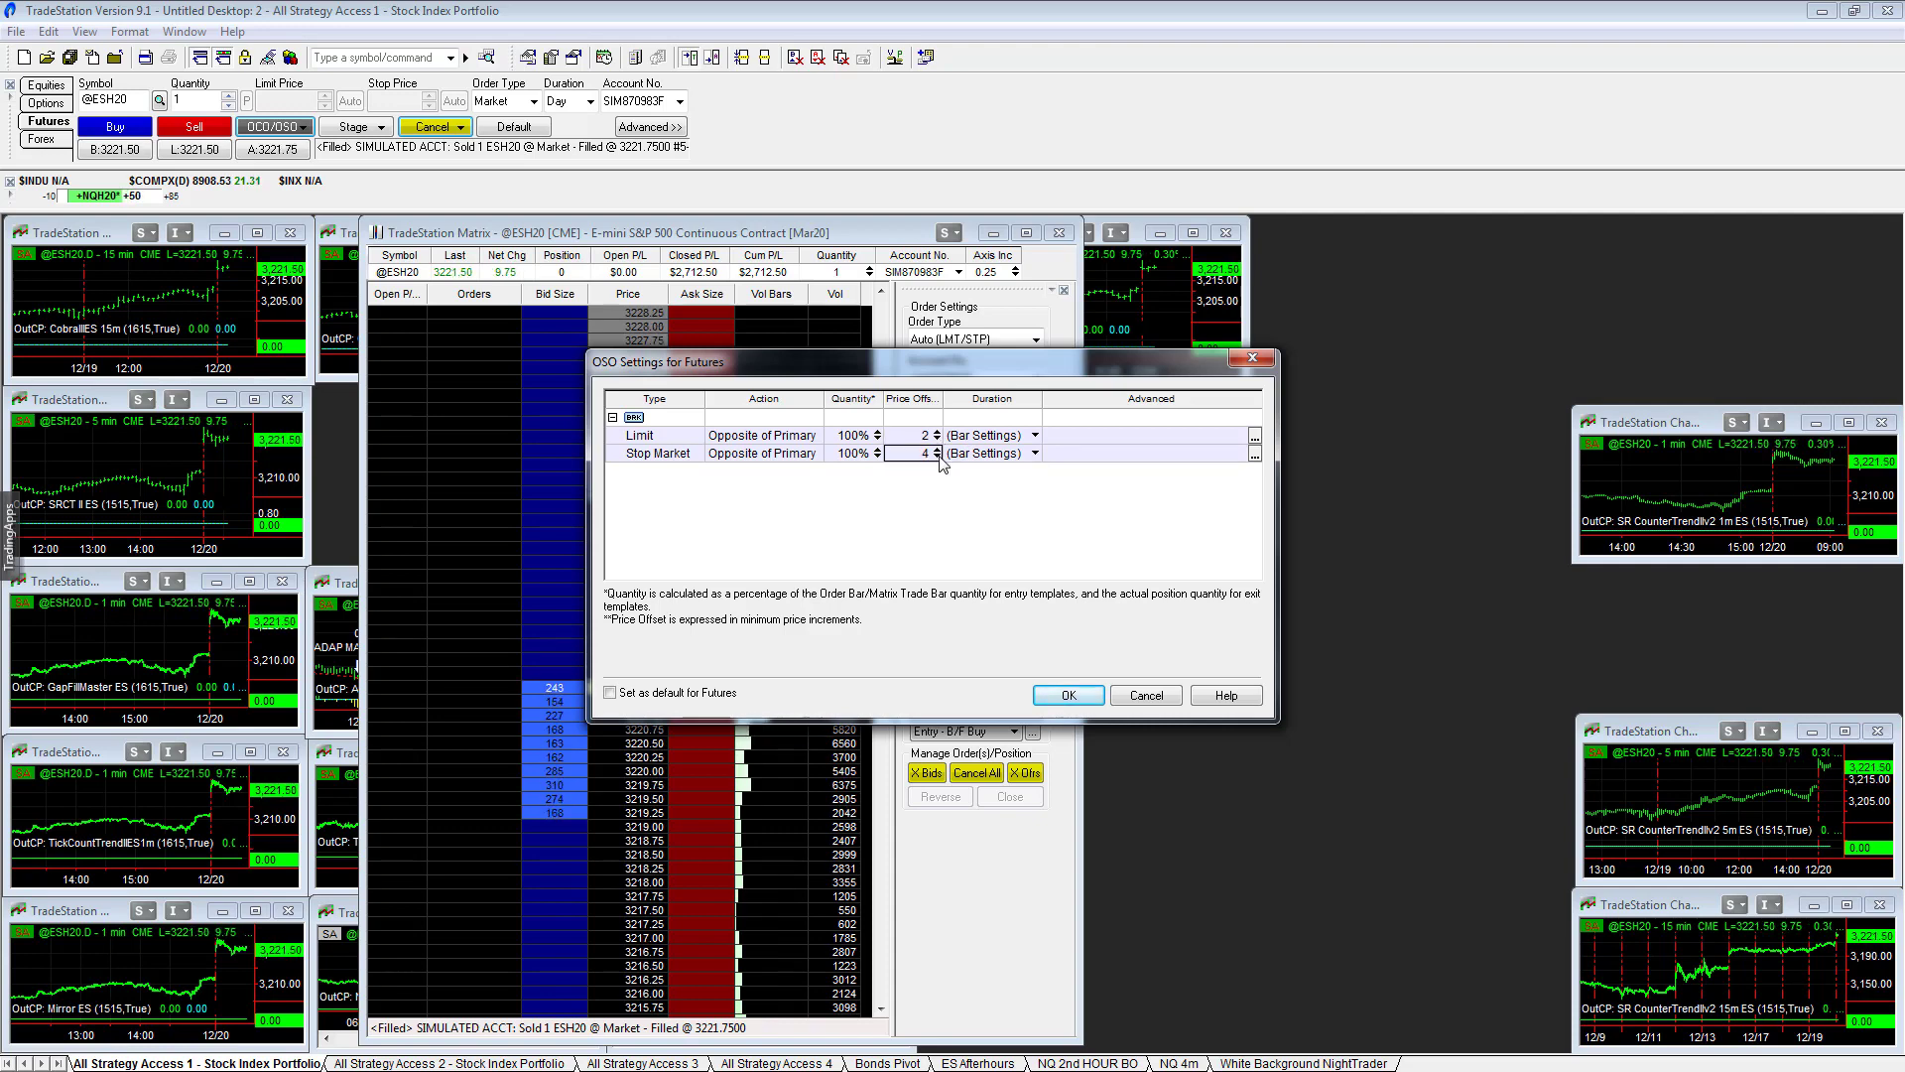
{"action": "left_click", "coordinate": [937, 456]}
{"action": "left_click", "coordinate": [938, 456]}
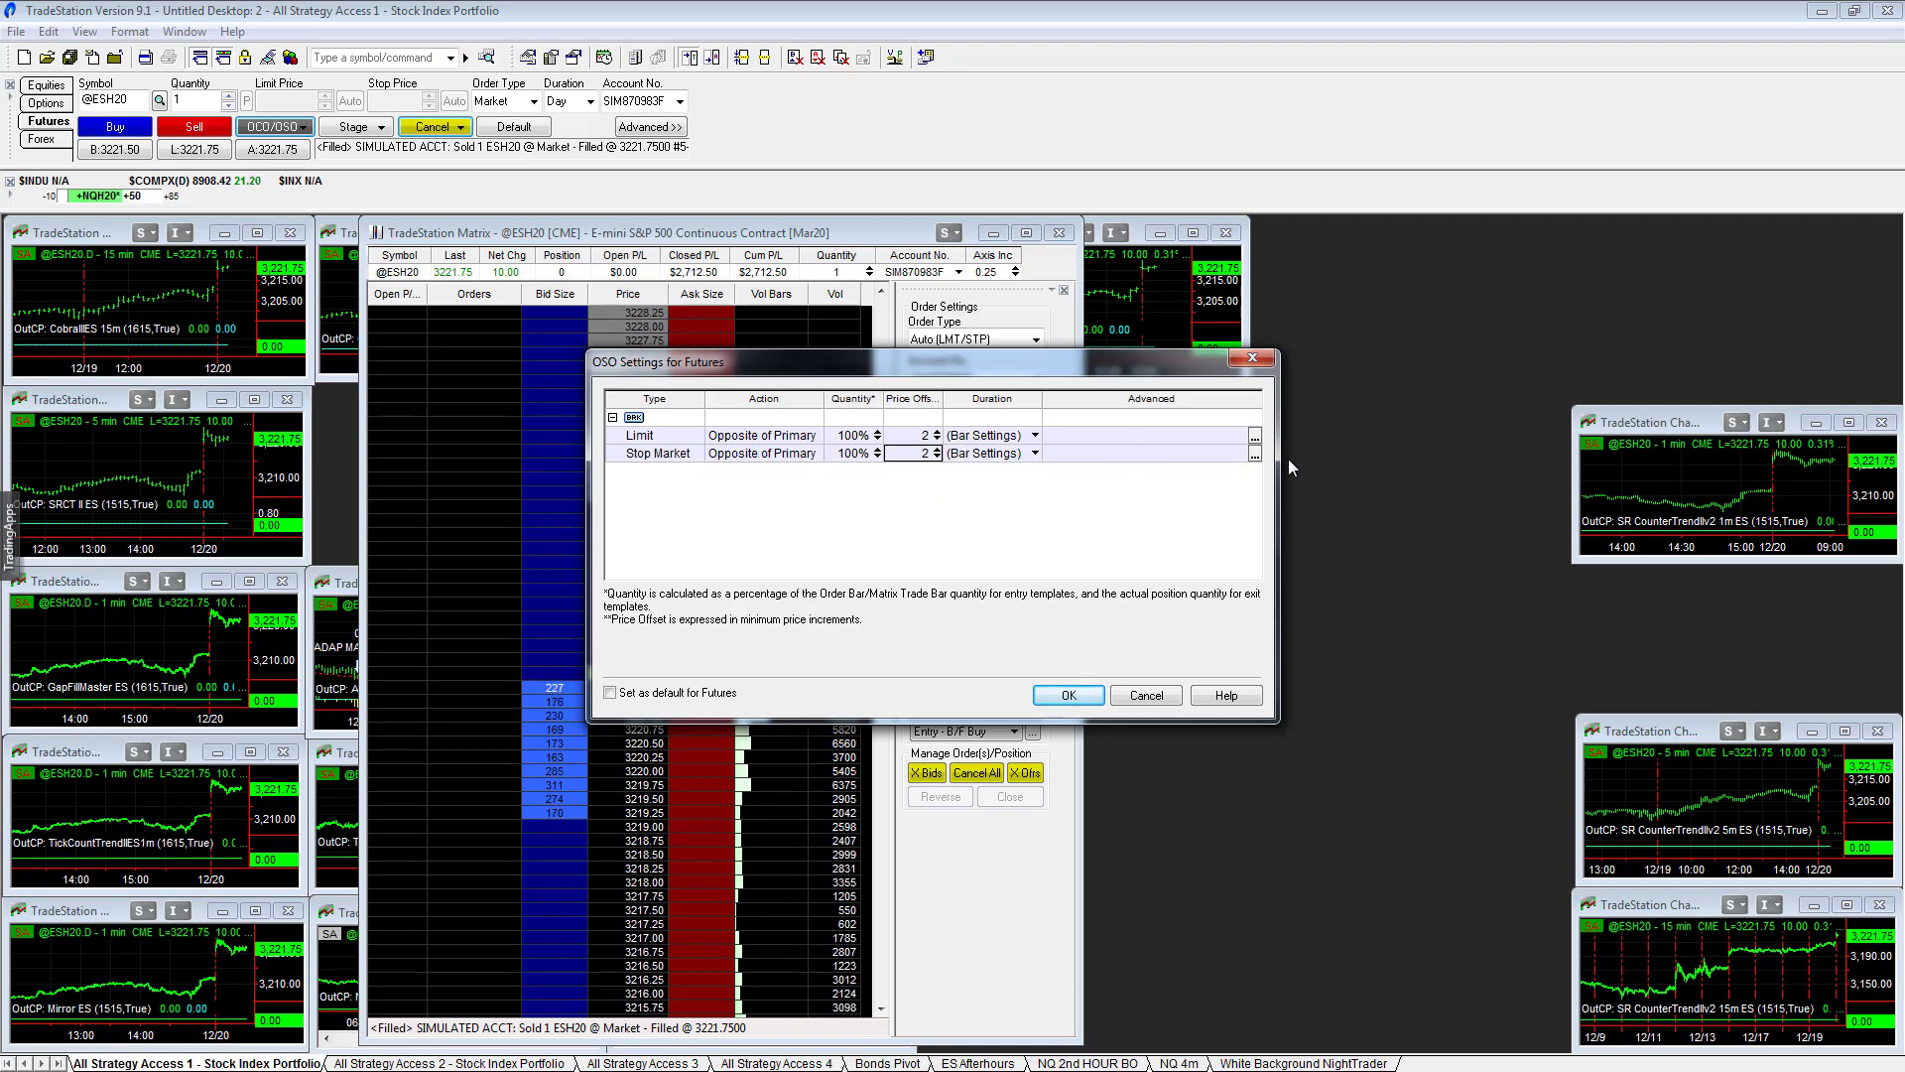
{"action": "left_click_drag", "start_coordinate": [937, 368], "coordinate": [791, 283]}
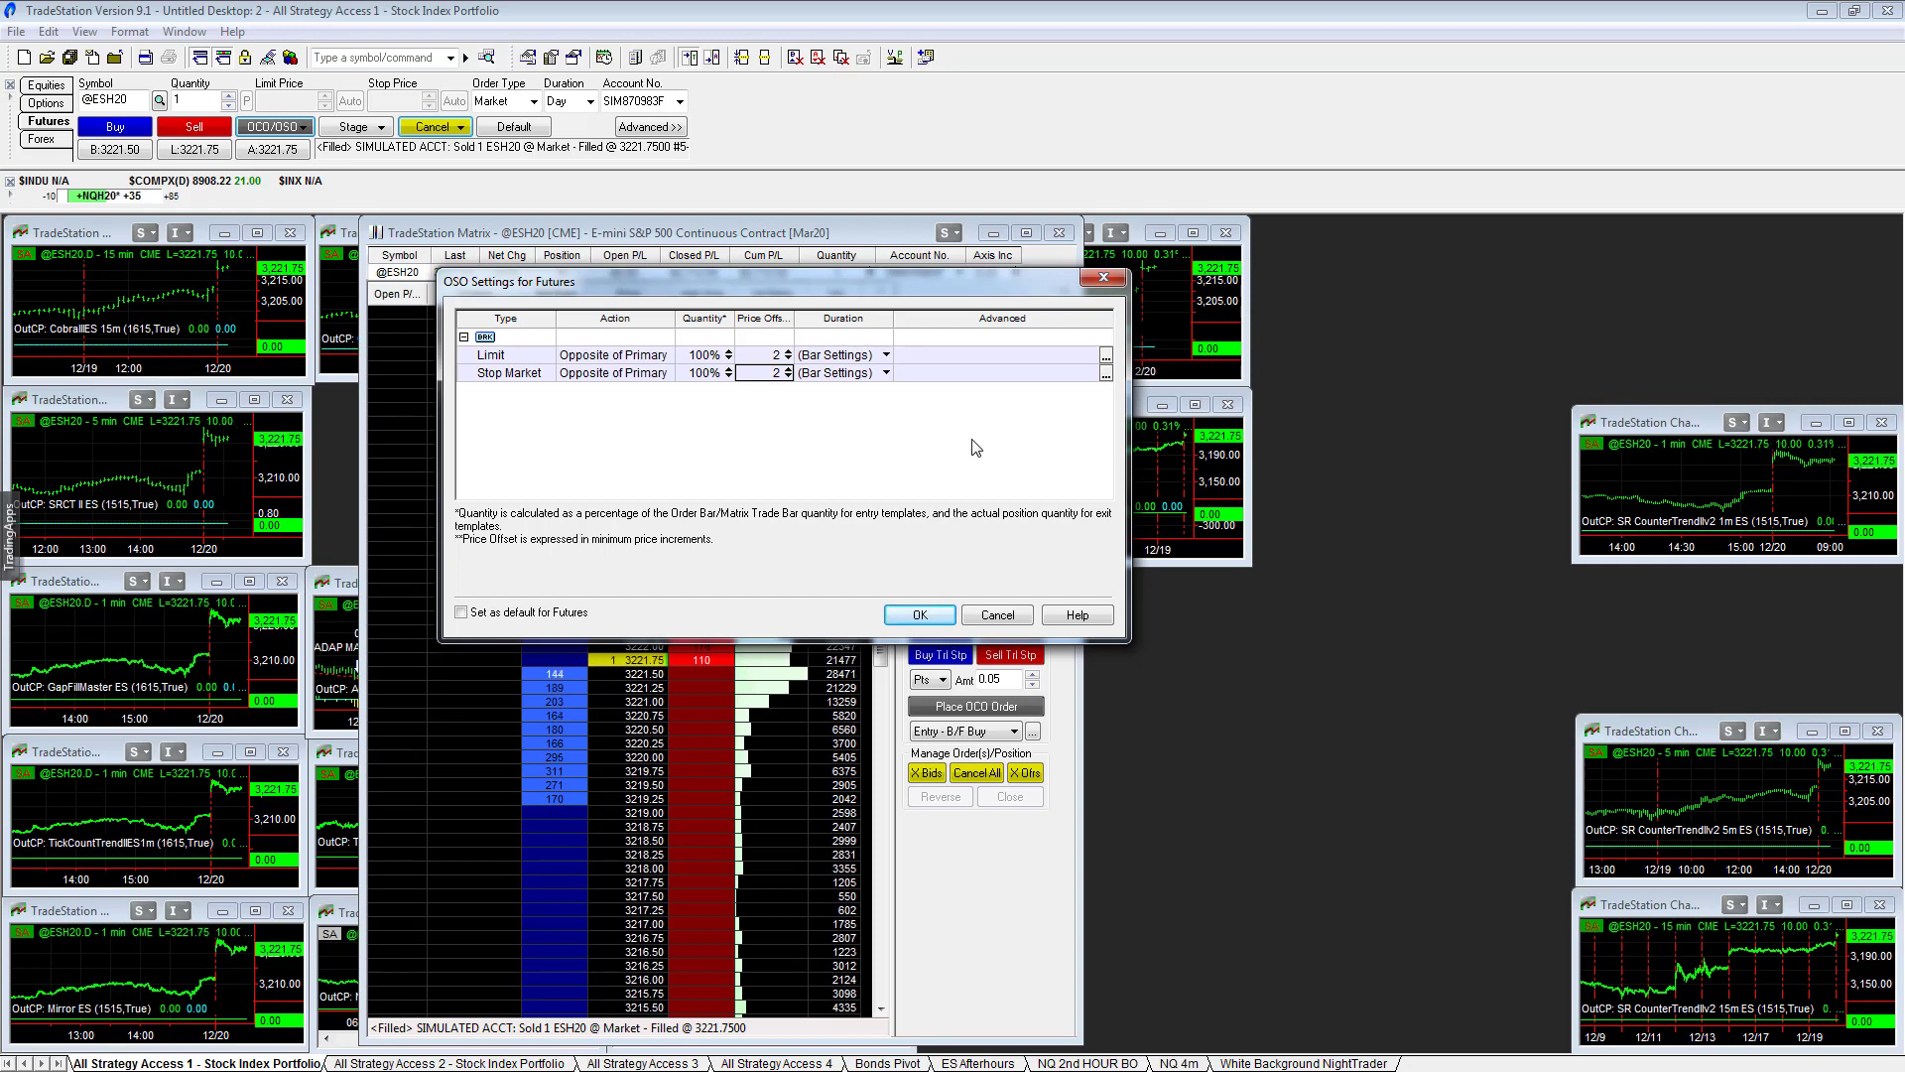
{"action": "left_click", "coordinate": [766, 372]}
- Save the OSO bracket settings, then place and cancel a test sell limit at 3221.75
{"action": "left_click", "coordinate": [906, 617]}
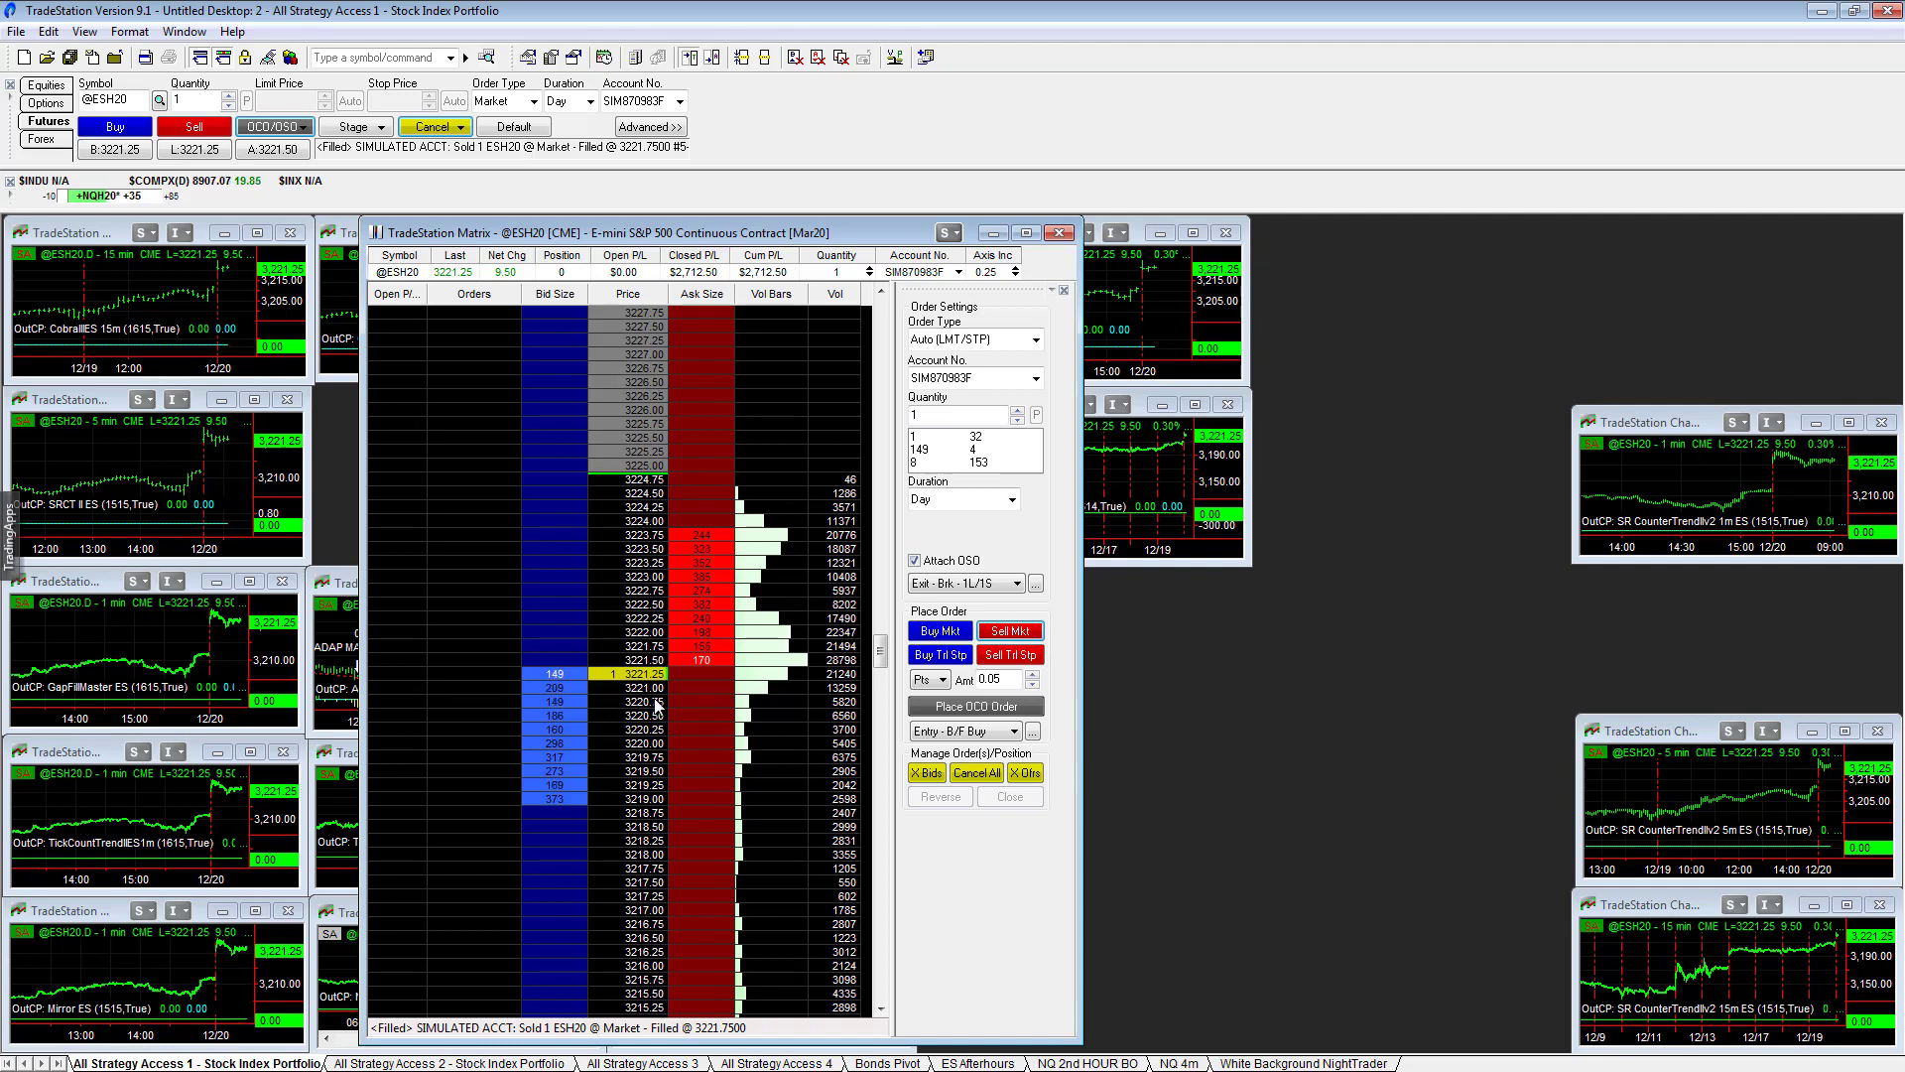
{"action": "left_click", "coordinate": [672, 650]}
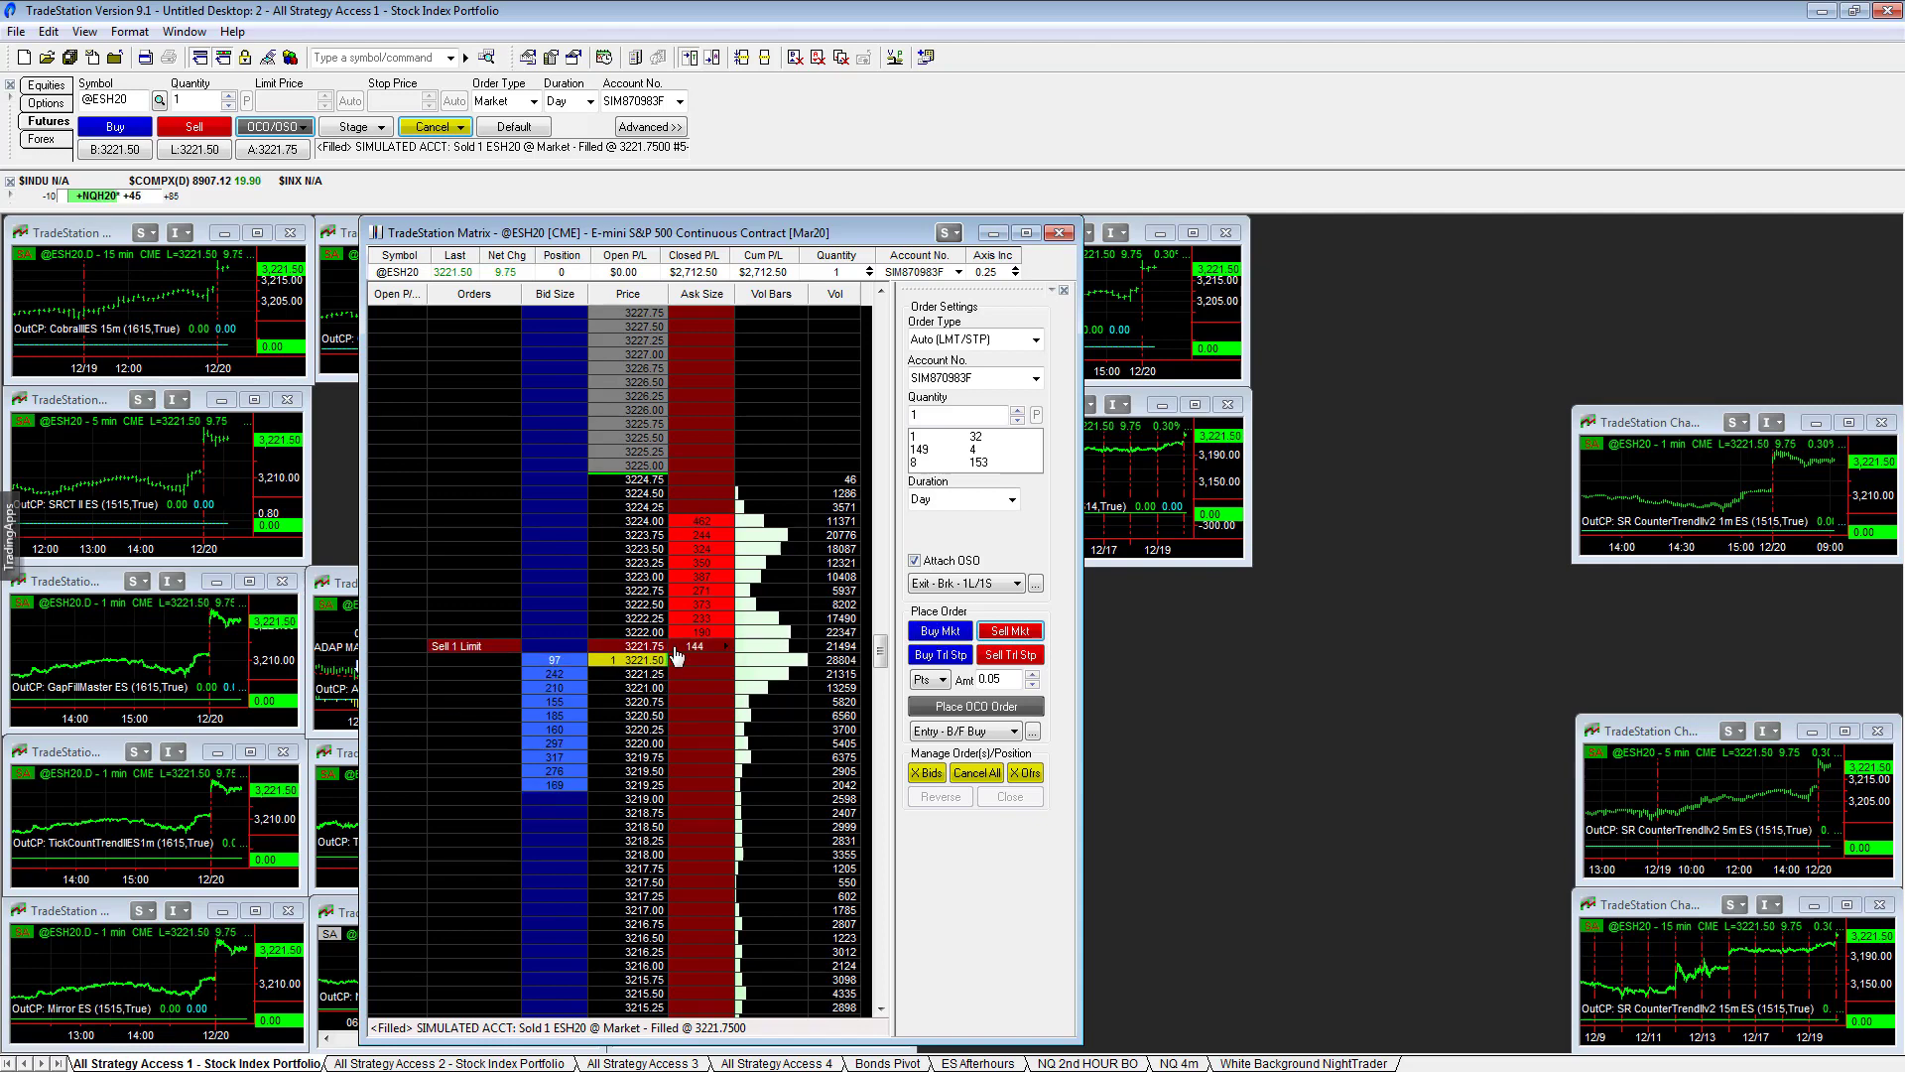
{"action": "left_click", "coordinate": [471, 646]}
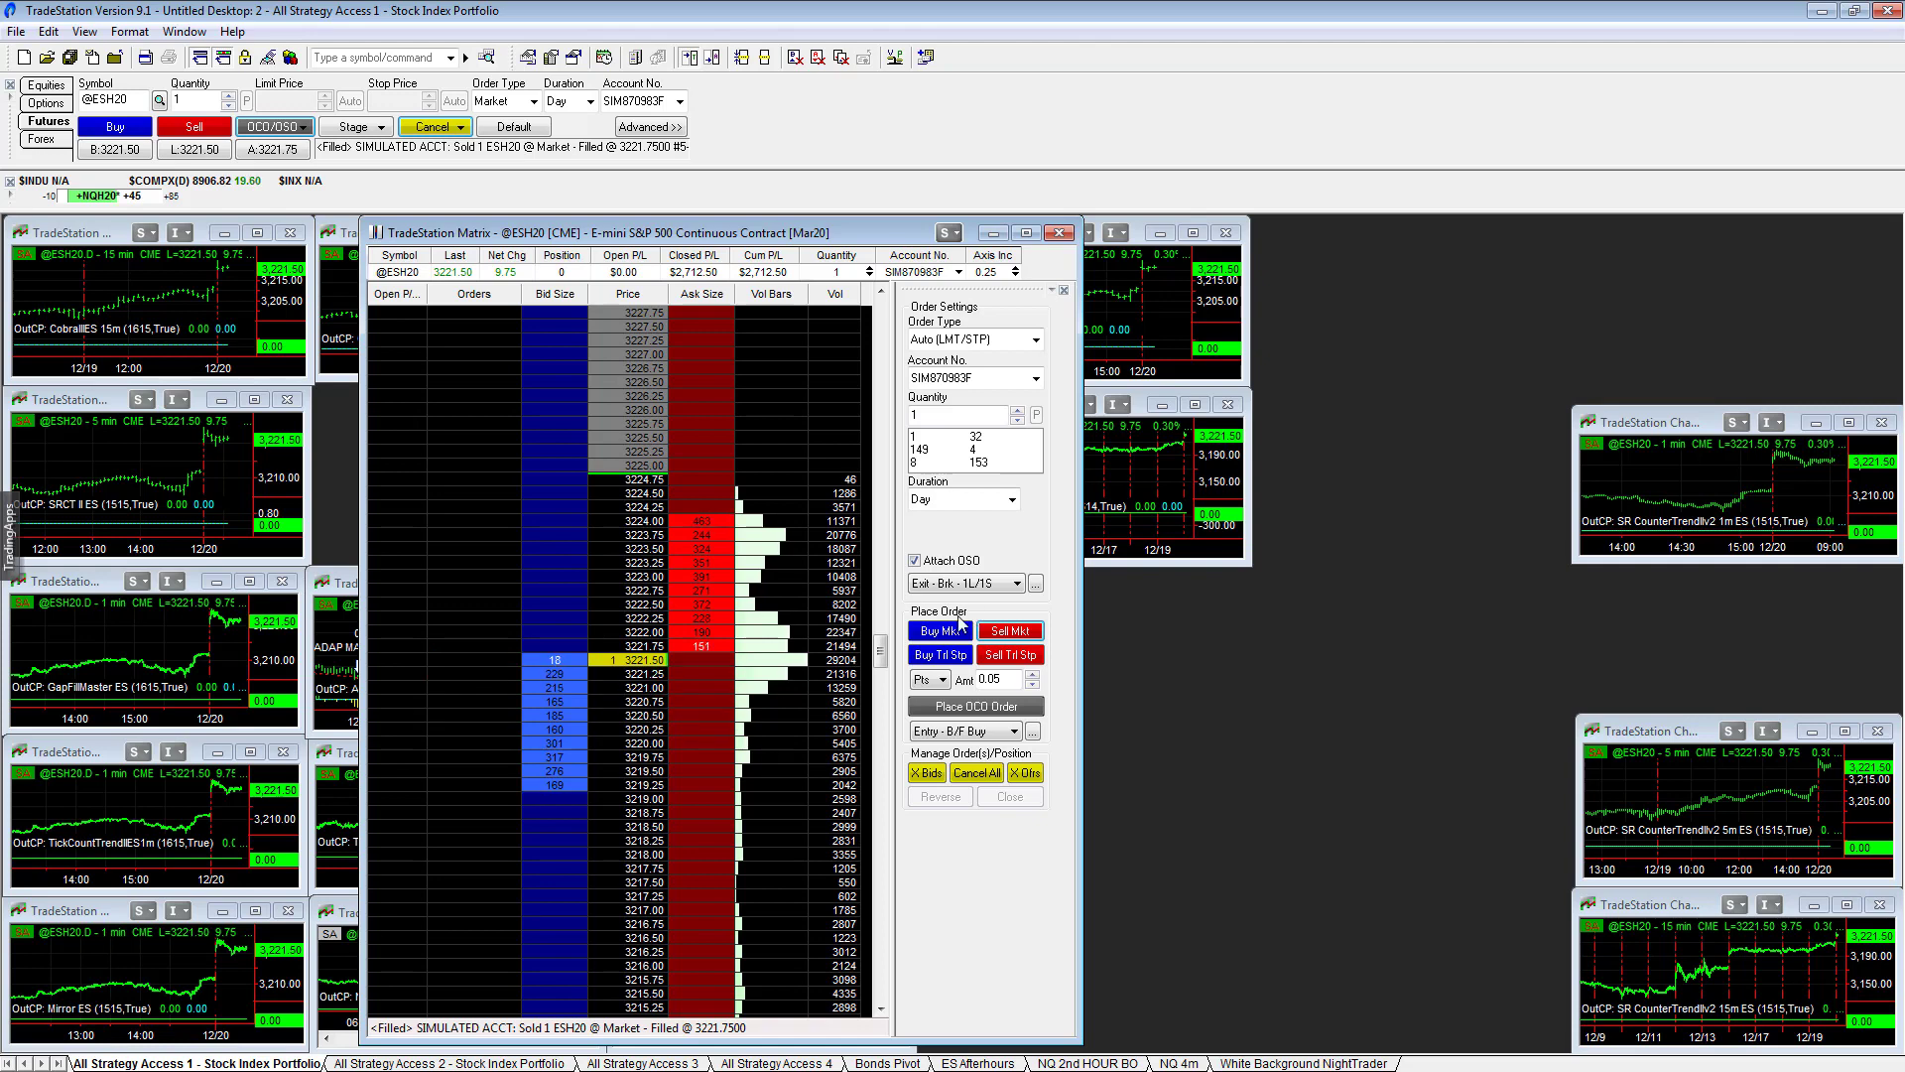
- Buy ESH20 at market with attached OSO exits, then place a buy limit at 3220.75
{"action": "left_click", "coordinate": [944, 632]}
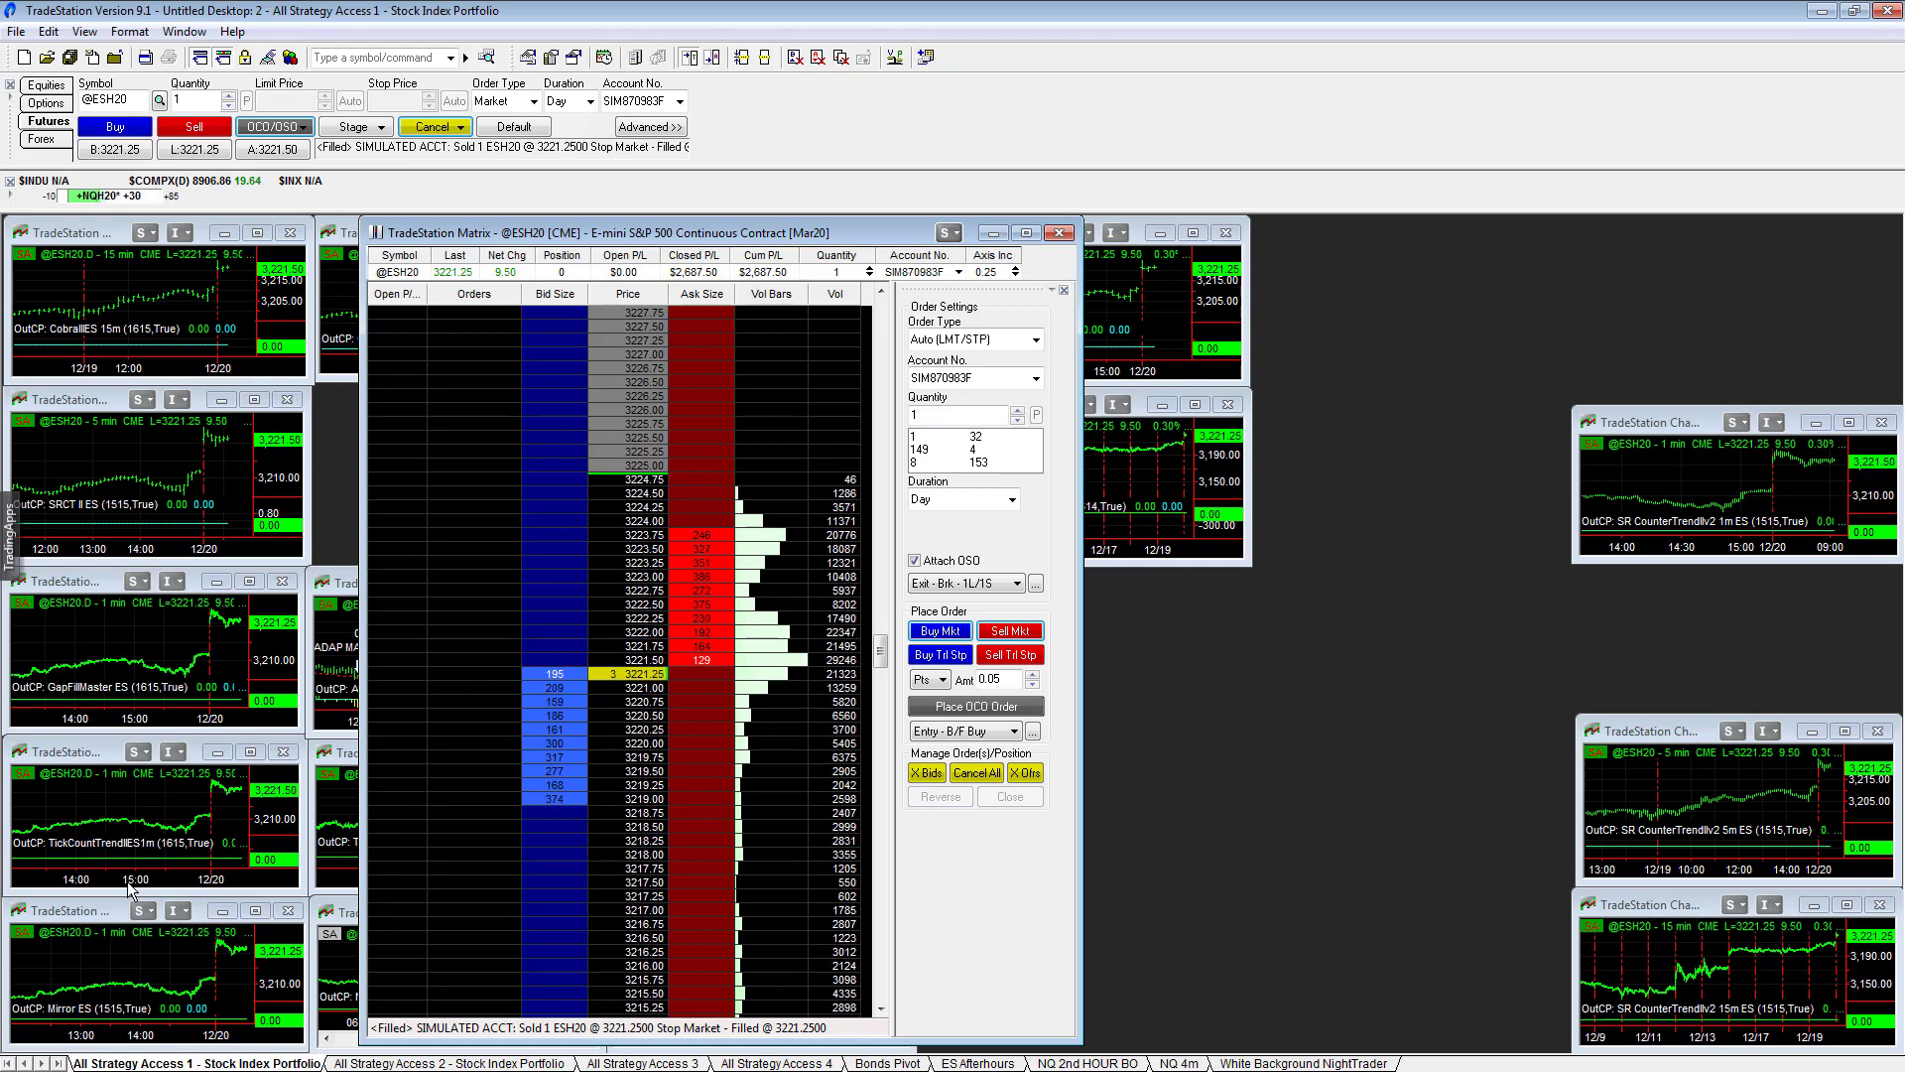
{"action": "left_click", "coordinate": [940, 631]}
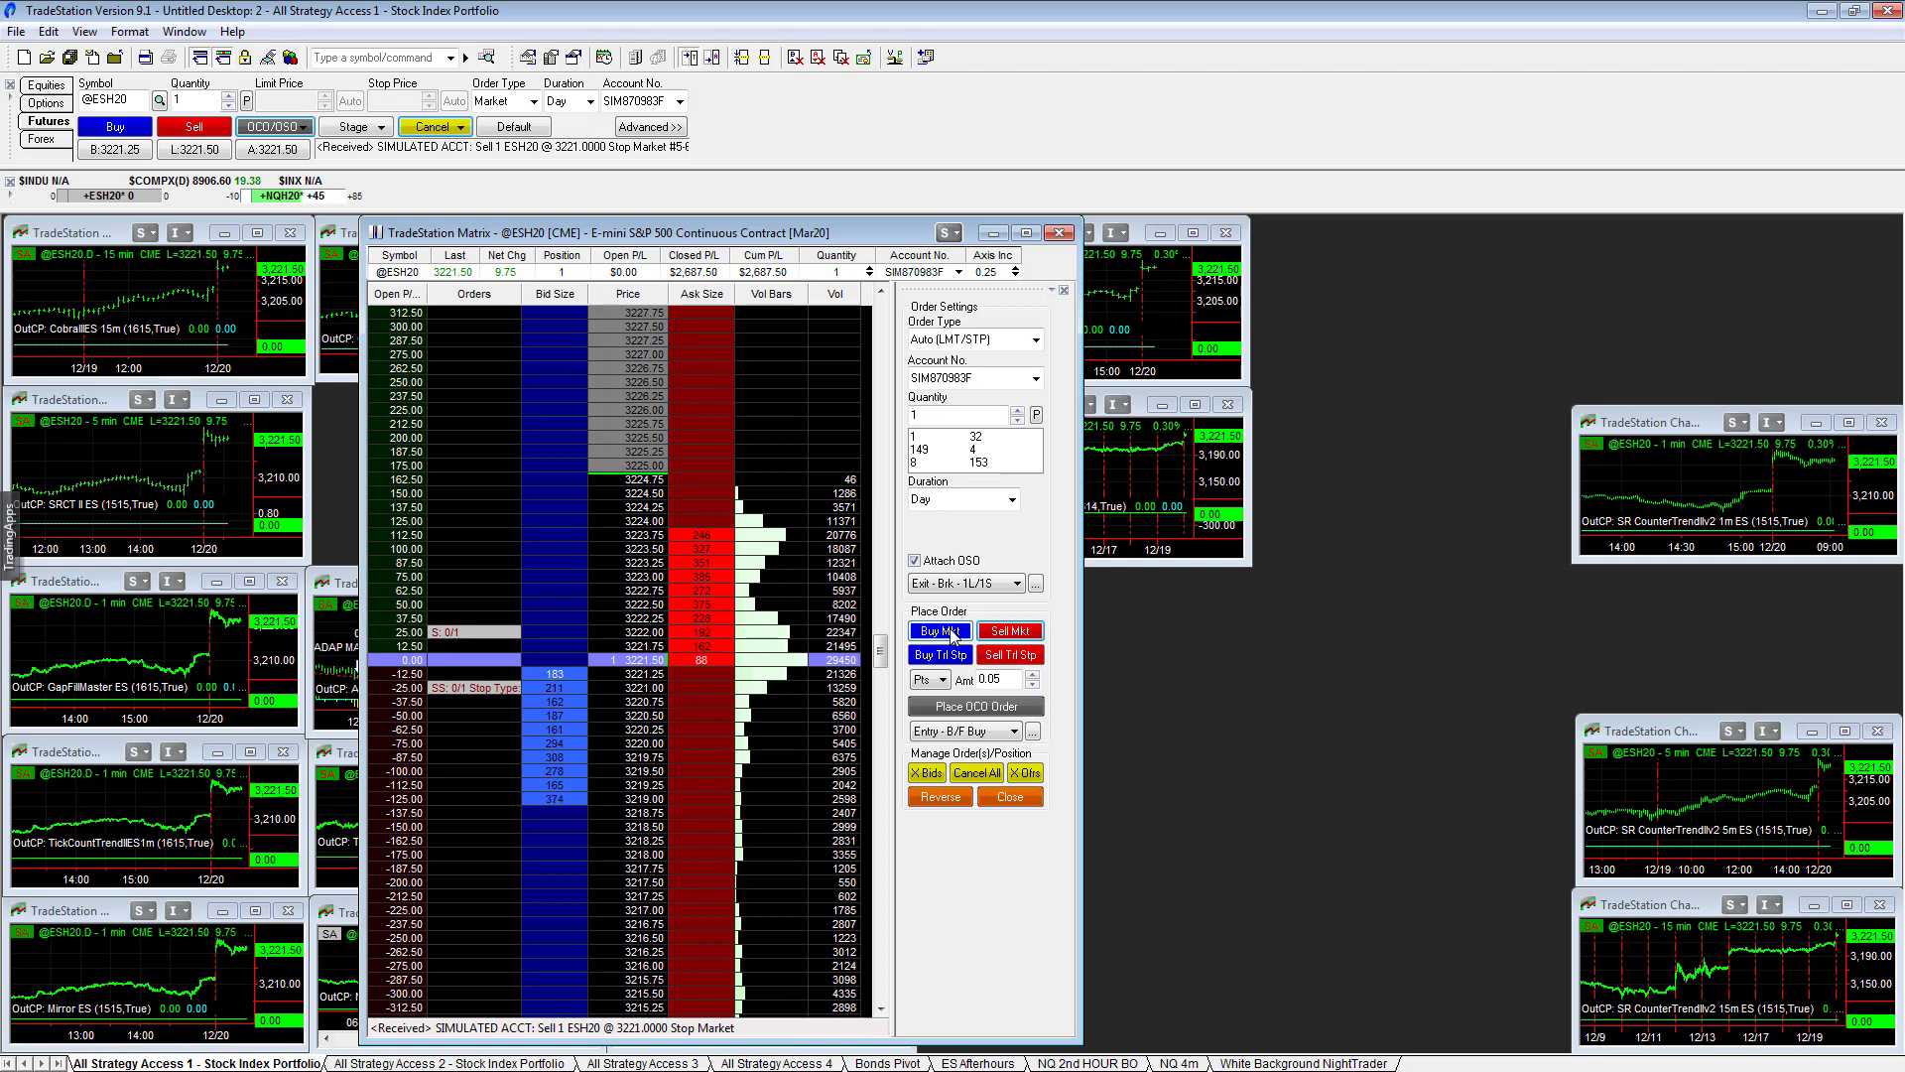
{"action": "mouse_move", "coordinate": [464, 638]}
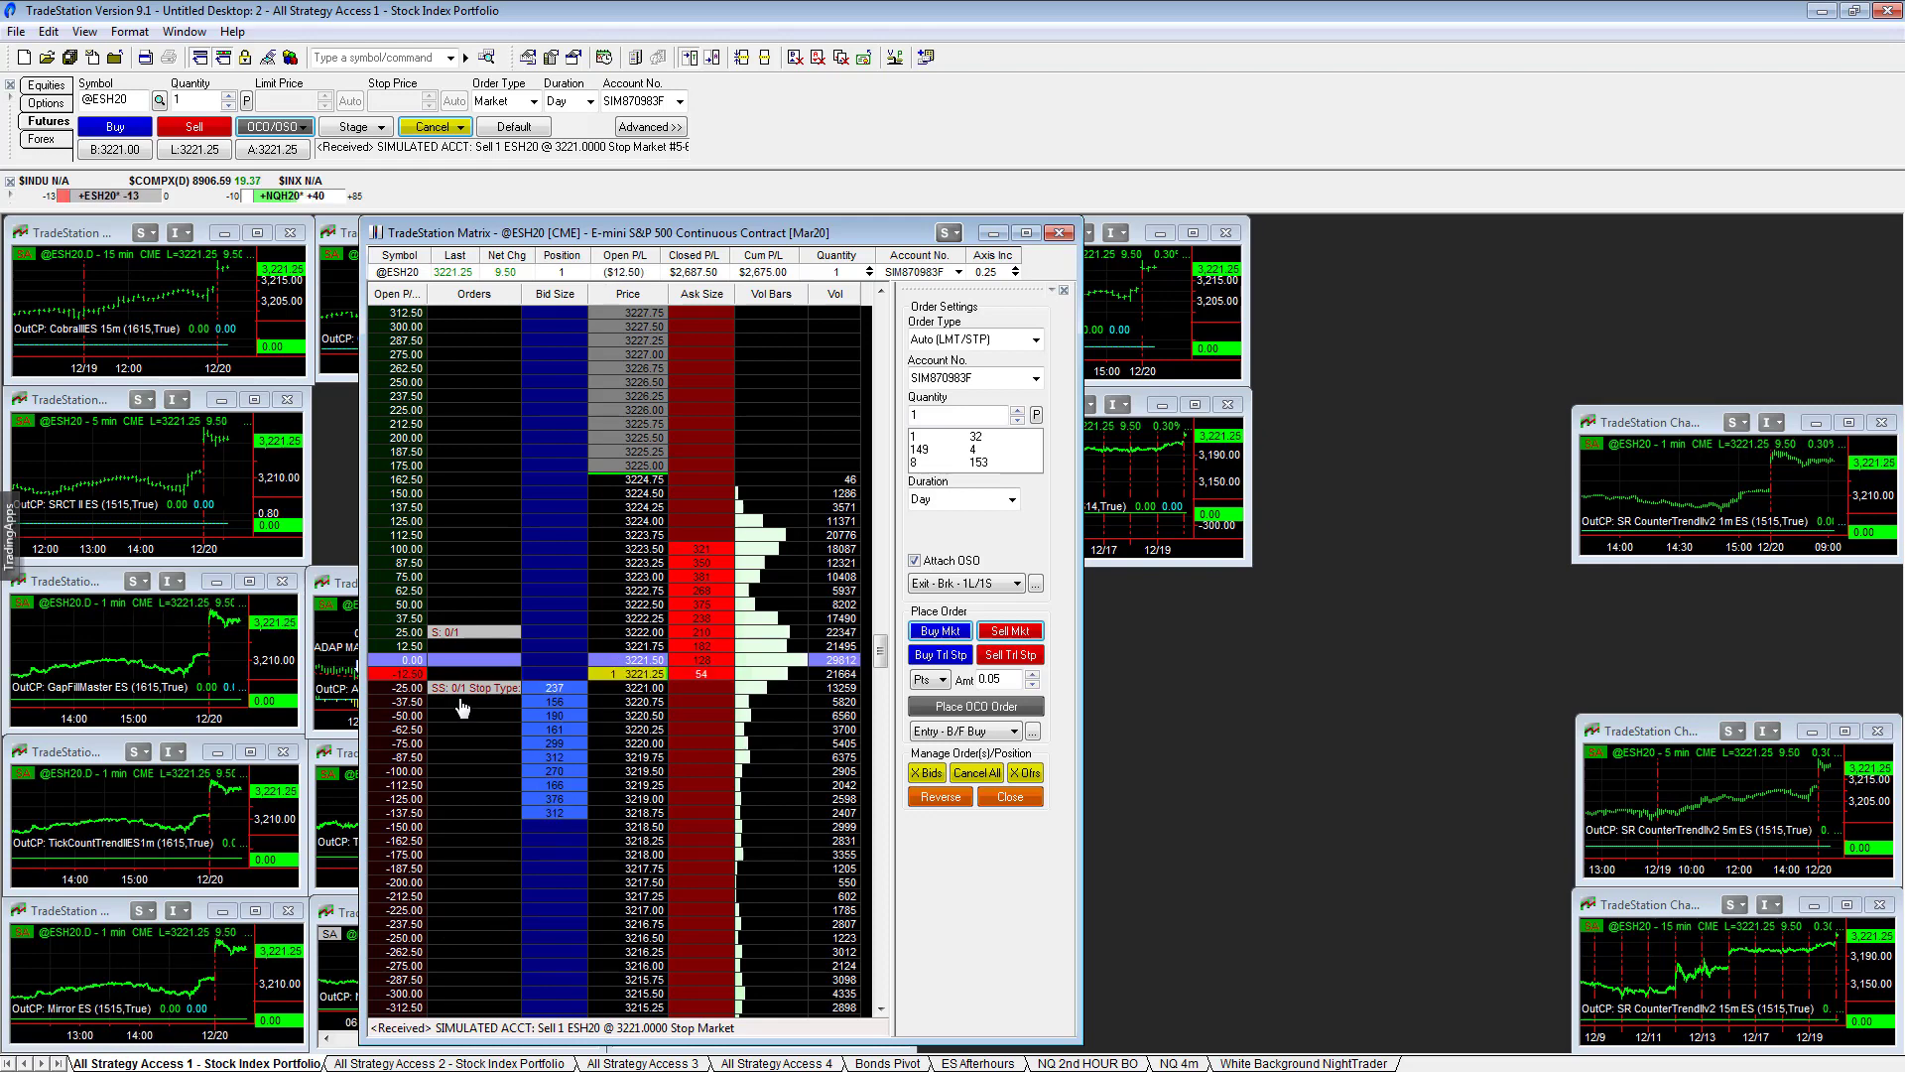
{"action": "left_click", "coordinate": [568, 702]}
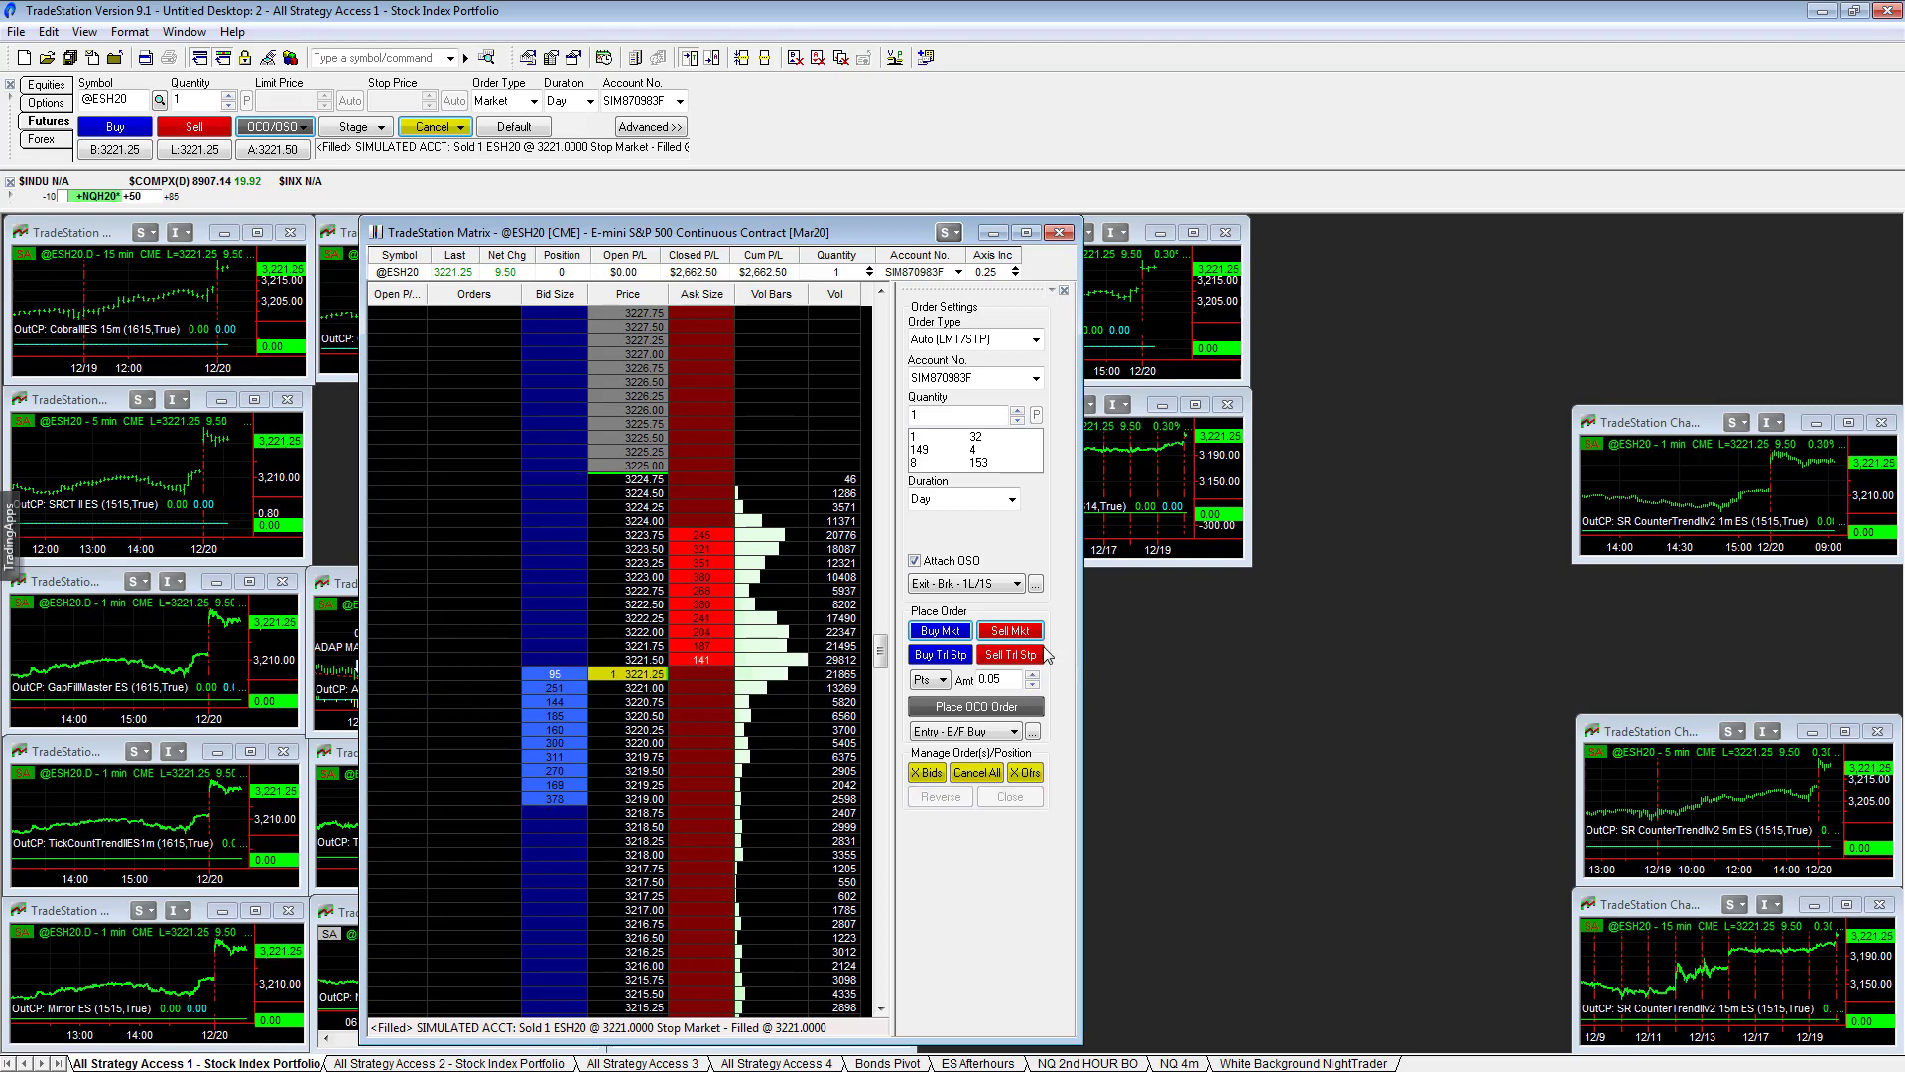
- Sell one ESH20 contract short at market with the OSO bracket attached
{"action": "left_click", "coordinate": [1011, 632]}
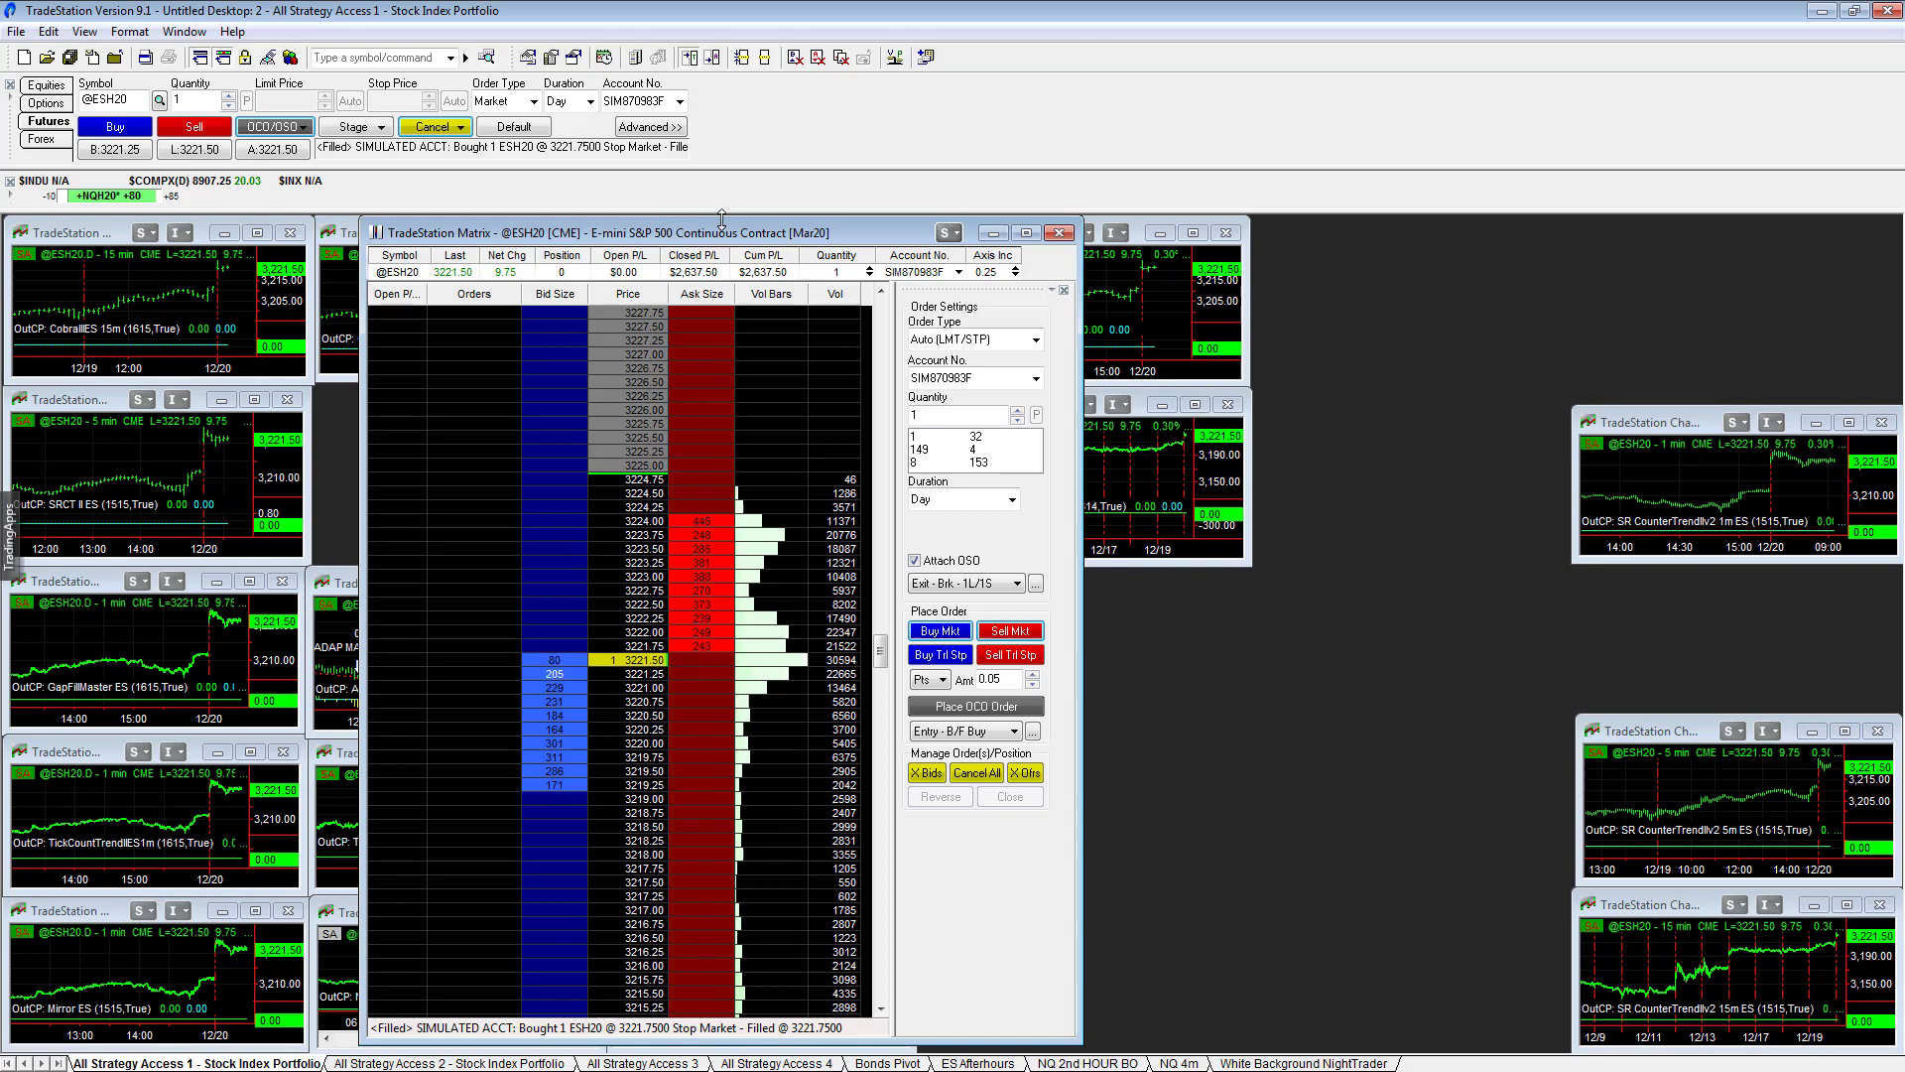
- Close the ESH20 Matrix window and confirm its removal from the workspace
{"action": "left_click", "coordinate": [1060, 233]}
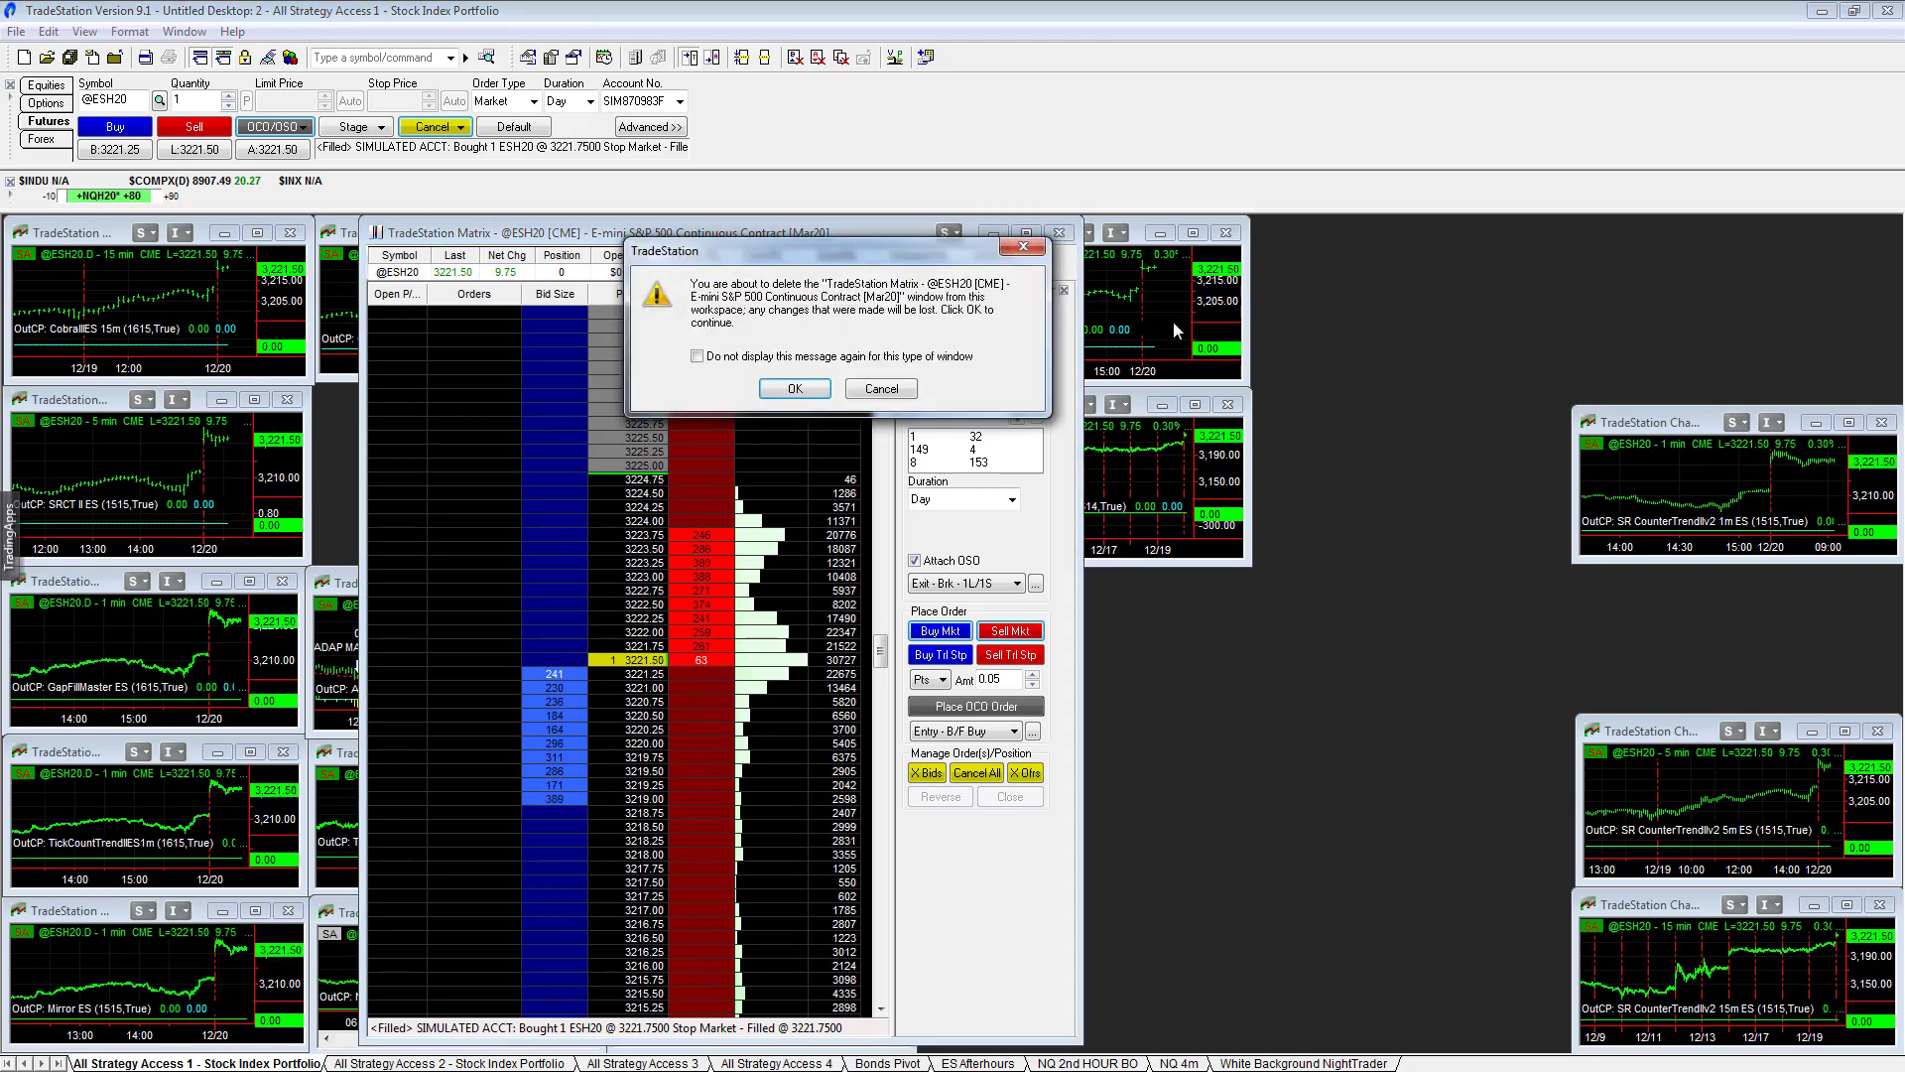
{"action": "left_click", "coordinate": [810, 388]}
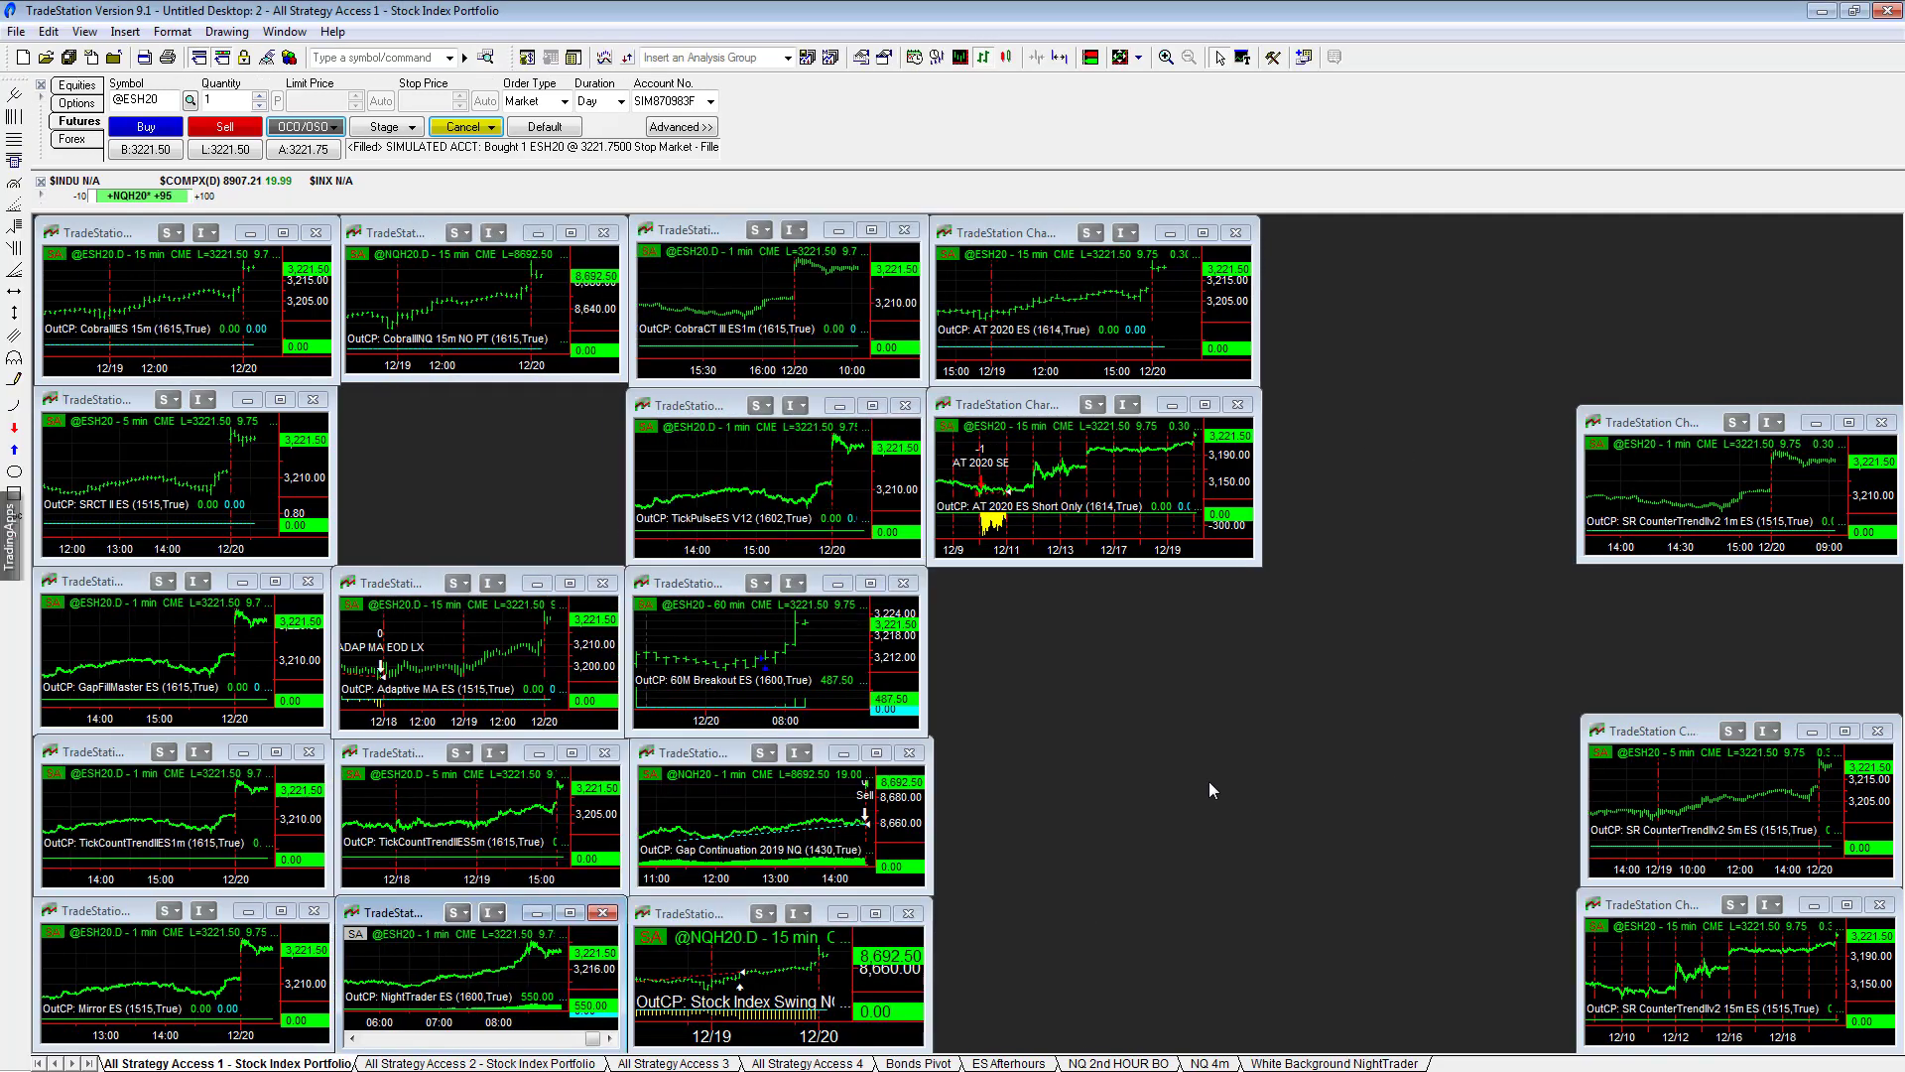